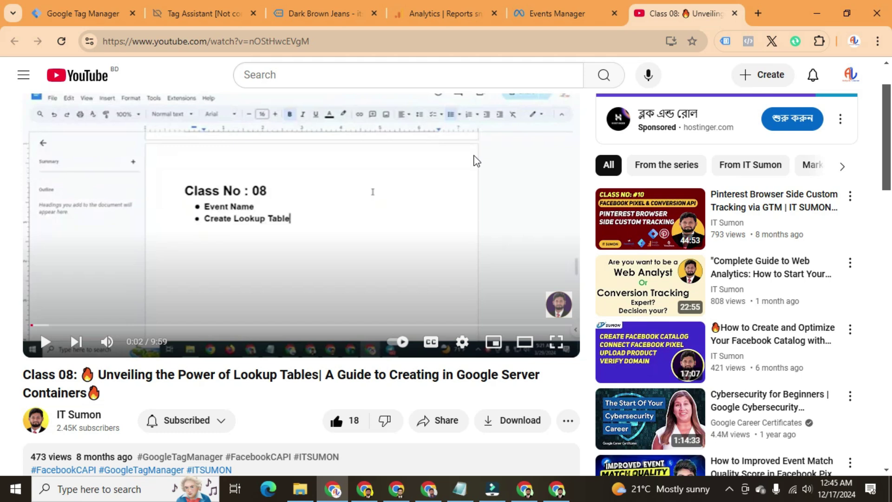
pyautogui.scroll(-3, 372, 158)
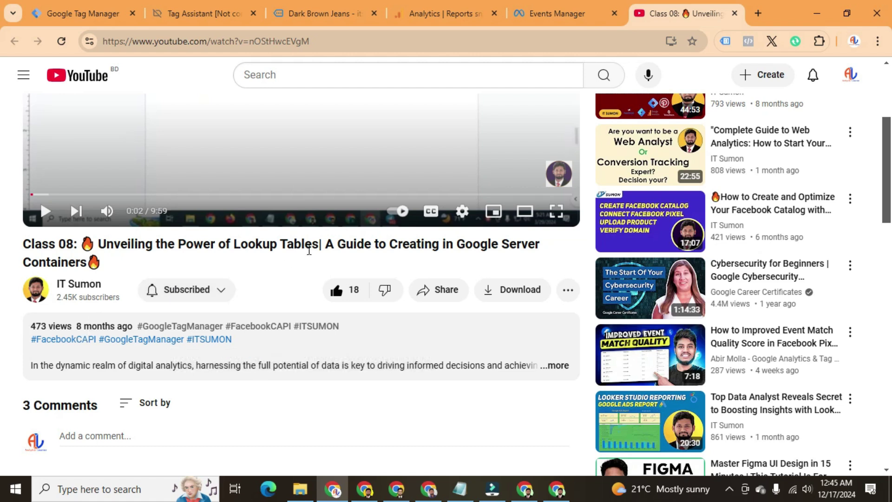
pyautogui.scroll(4, 325, 245)
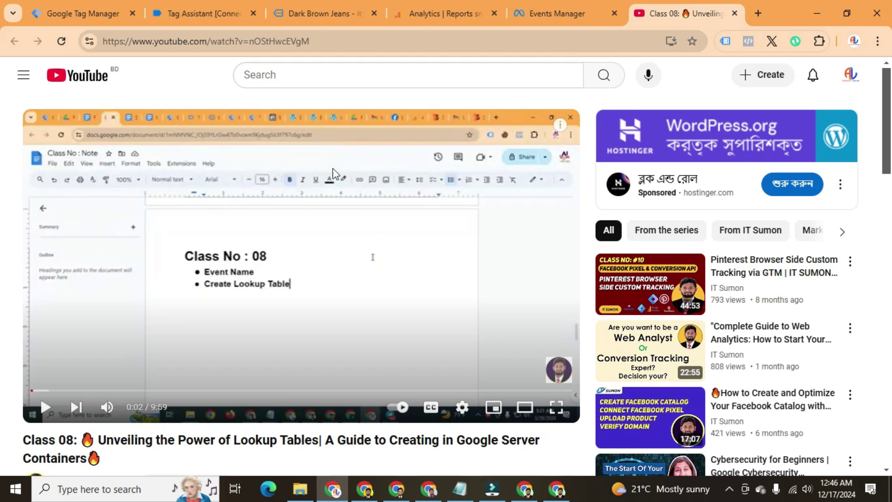
# Step: Switch to the Google Tag Manager container, then review the GA4 and Facebook event names in the Notepad note
pyautogui.click(80, 18)
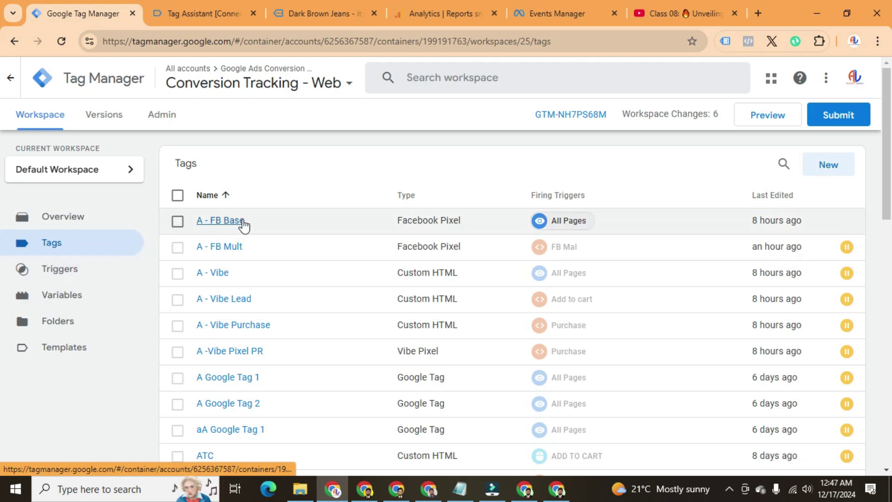
pyautogui.click(460, 489)
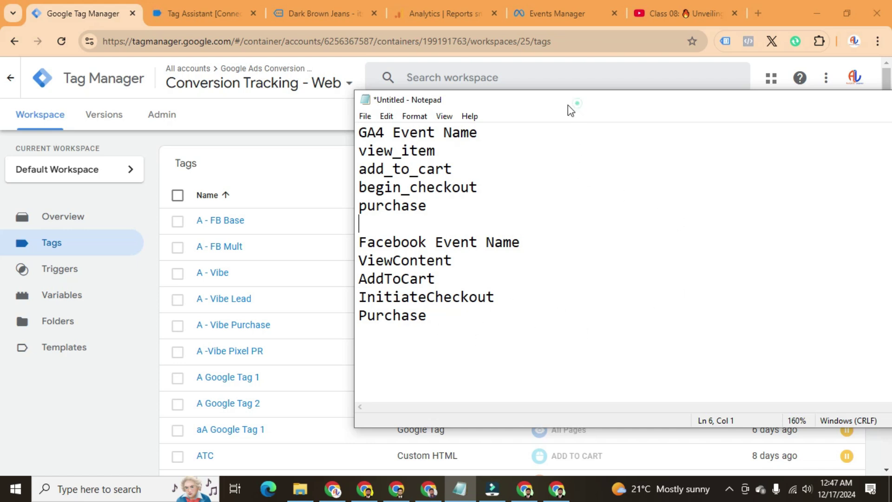
pyautogui.moveTo(568, 105); pyautogui.dragTo(482, 114)
pyautogui.click(811, 111)
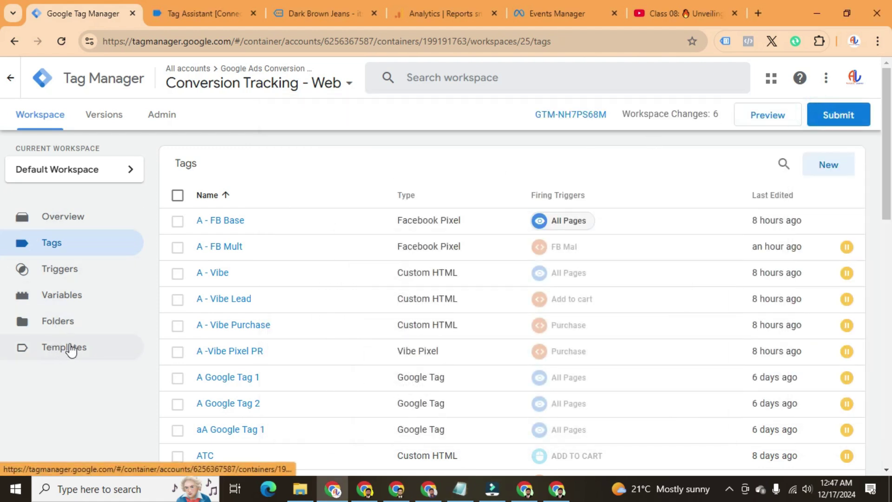
# Step: Create a new user-defined variable of type Lookup Table in the Conversion Tracking - Web container
pyautogui.click(71, 300)
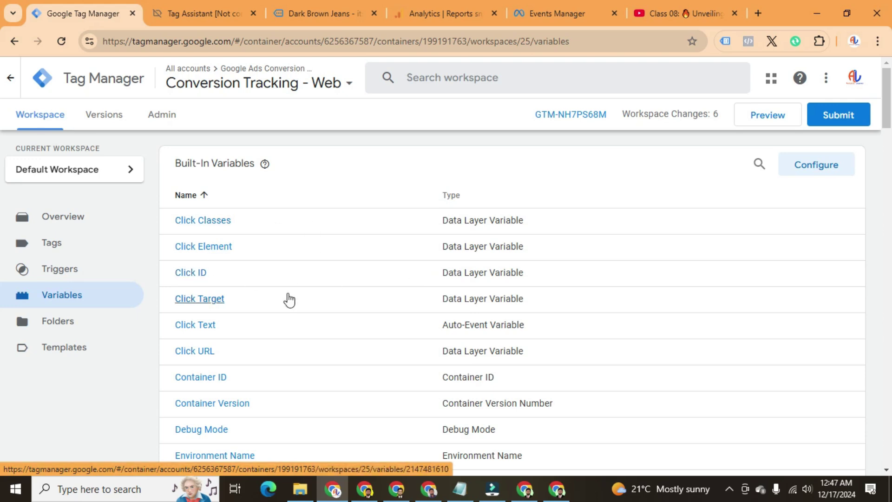
pyautogui.scroll(-3, 287, 299)
pyautogui.scroll(-3, 287, 298)
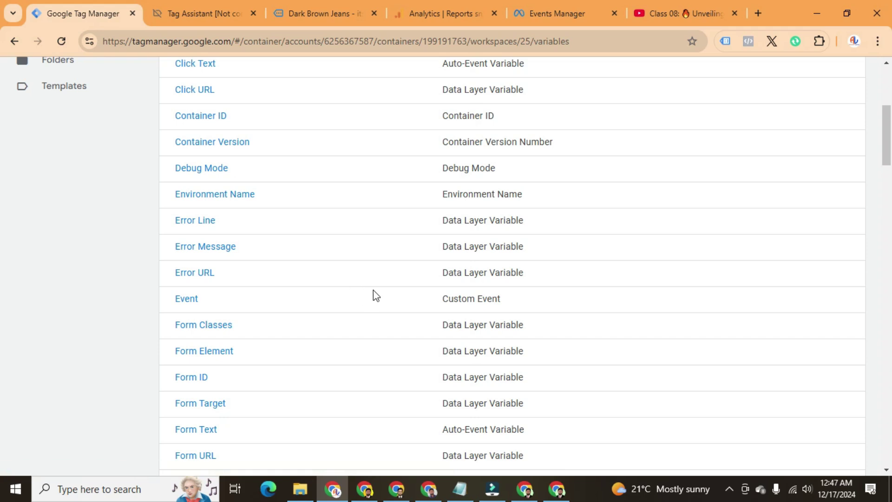
pyautogui.scroll(-1, 378, 294)
pyautogui.scroll(-9, 442, 285)
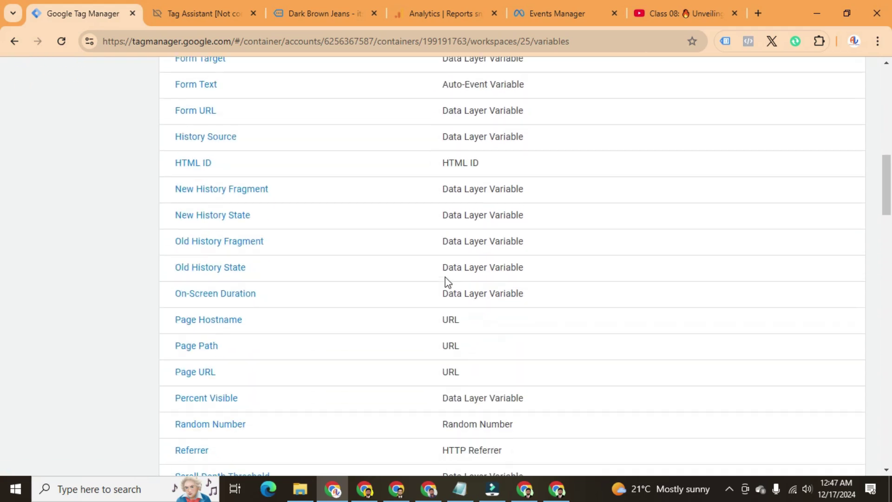
pyautogui.scroll(-12, 320, 180)
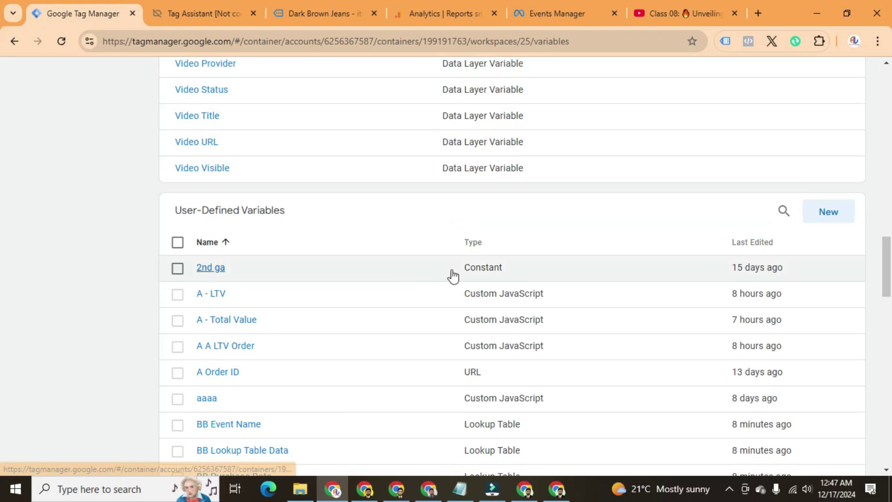
pyautogui.click(831, 215)
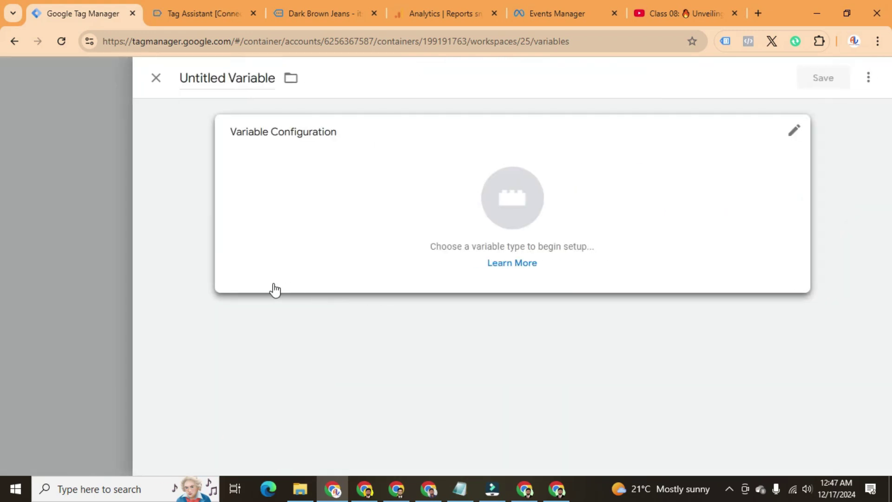
pyautogui.click(485, 159)
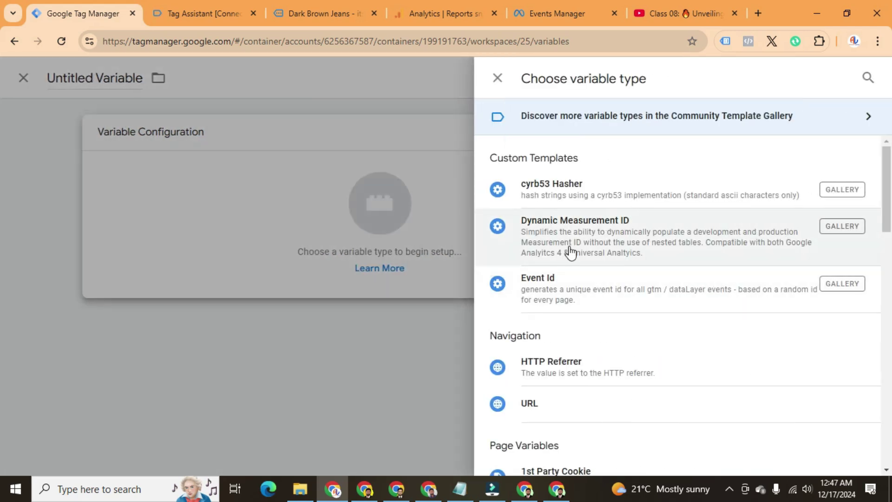
pyautogui.scroll(-7, 649, 265)
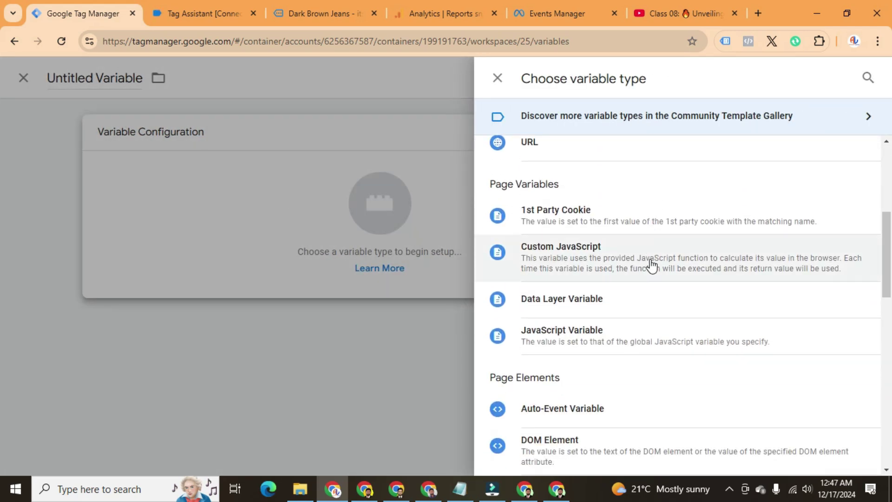
pyautogui.scroll(-10, 649, 264)
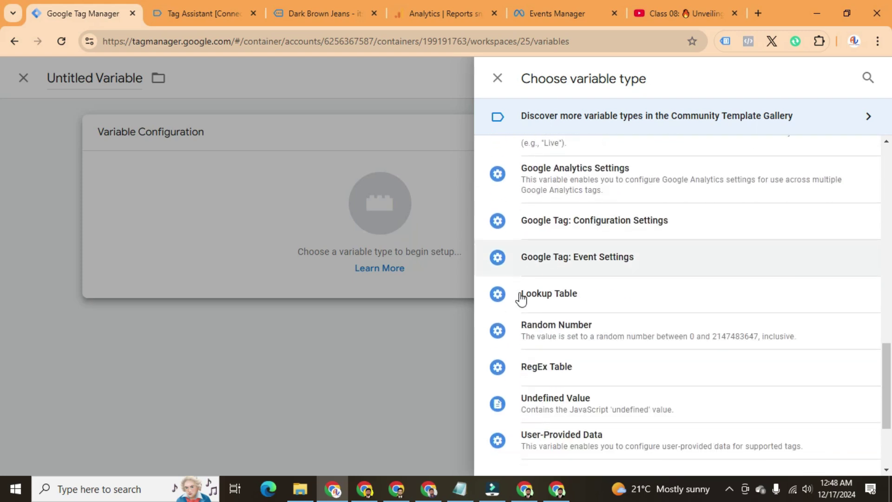
pyautogui.click(563, 300)
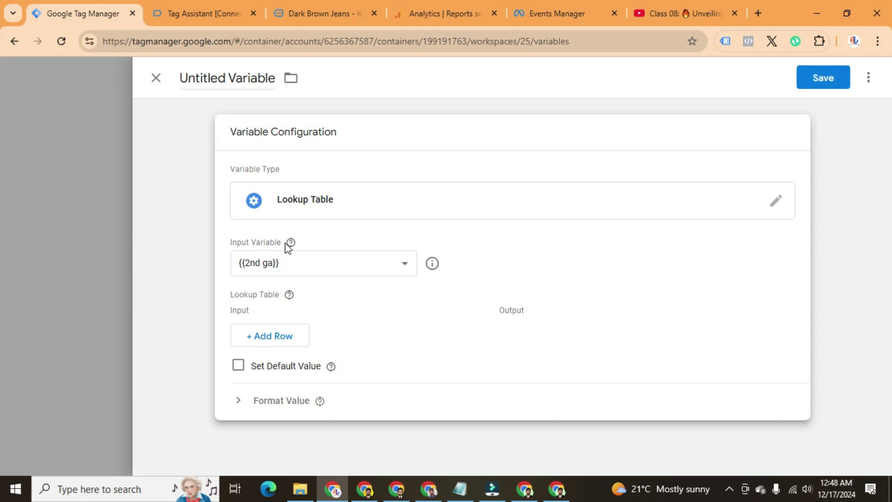
# Step: Set the lookup table's input variable to {{Event}}
pyautogui.click(268, 271)
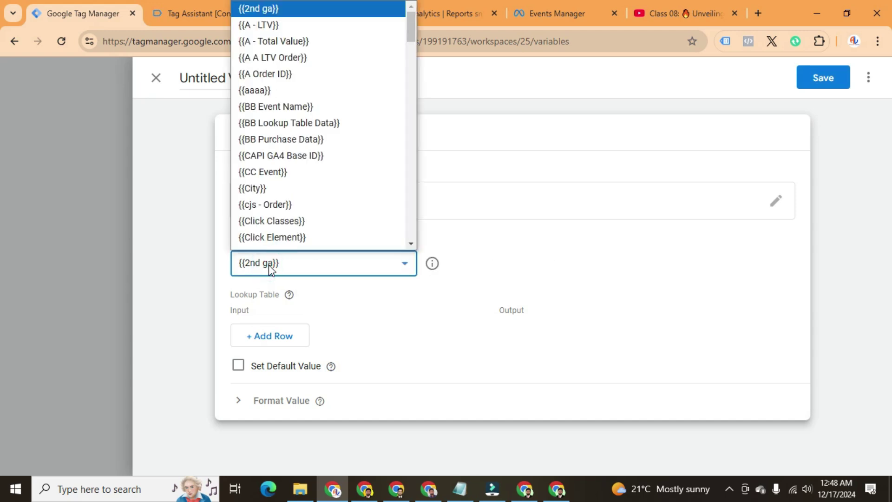
pyautogui.scroll(-1, 285, 75)
pyautogui.scroll(1, 318, 200)
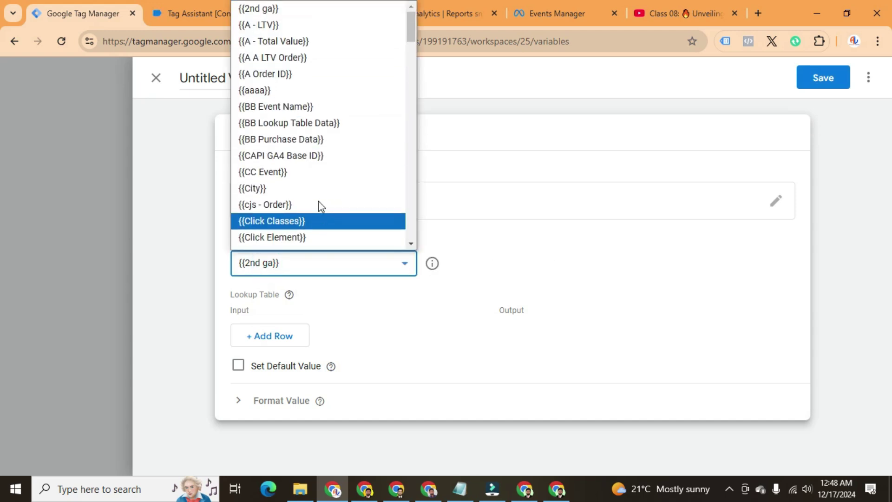
pyautogui.scroll(-12, 319, 201)
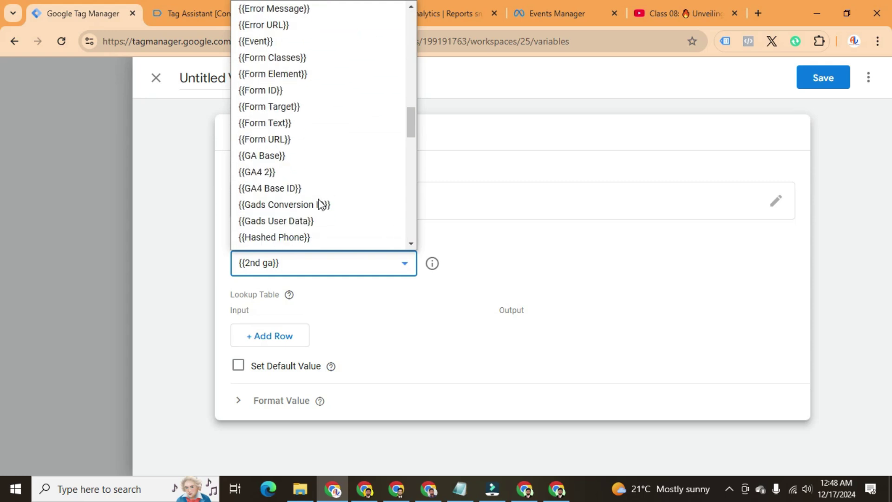
pyautogui.scroll(-3, 319, 203)
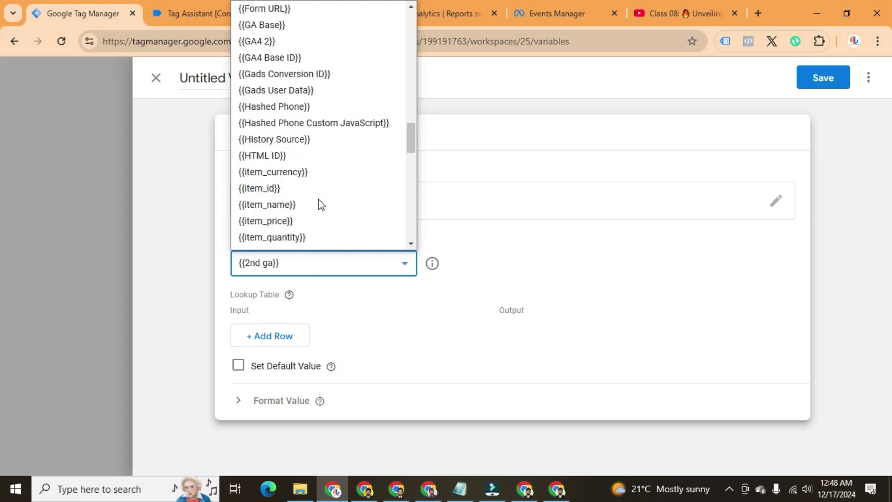
pyautogui.scroll(5, 319, 203)
pyautogui.click(260, 172)
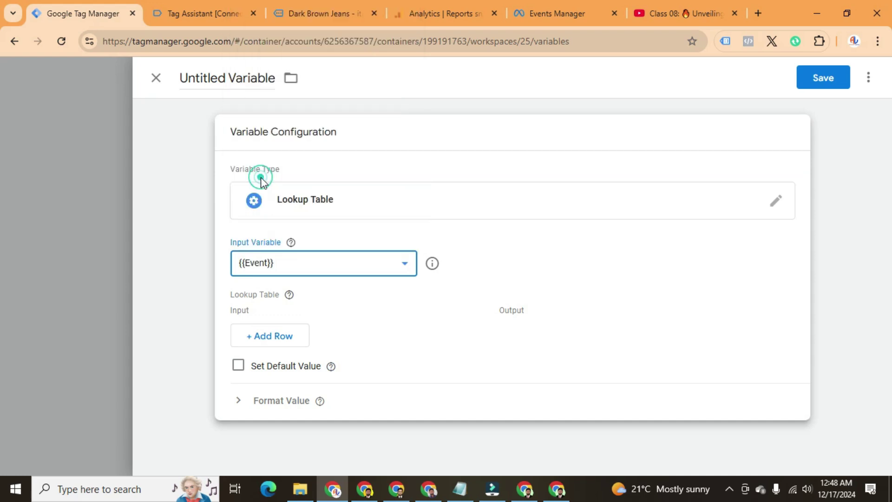
# Step: Add four empty rows to the lookup table
pyautogui.click(271, 343)
pyautogui.click(274, 367)
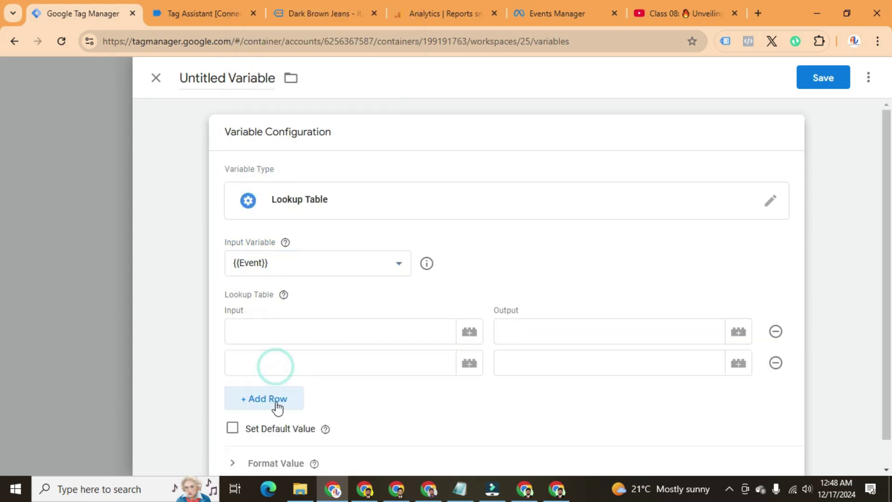
pyautogui.click(274, 403)
pyautogui.click(270, 424)
# Step: Enter view_item_list, view_item and add_to_cart as the first three row inputs, and remove the unused fourth row
pyautogui.click(288, 340)
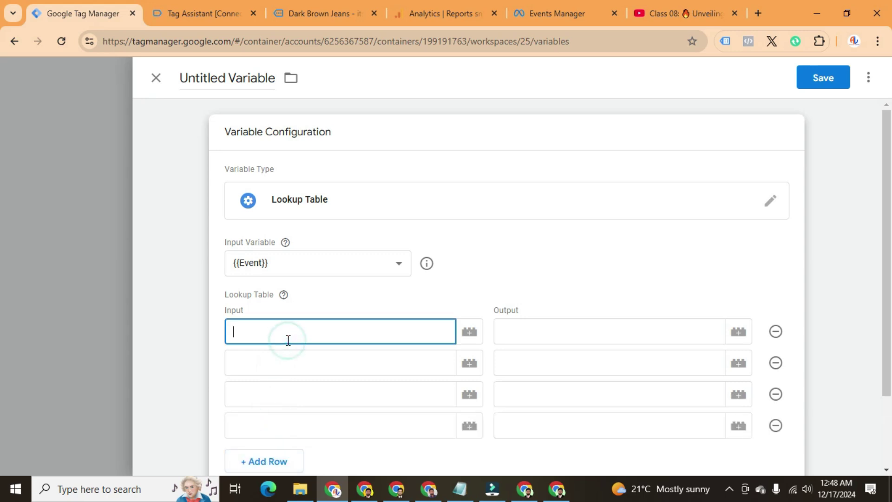
pyautogui.write('view_ite')
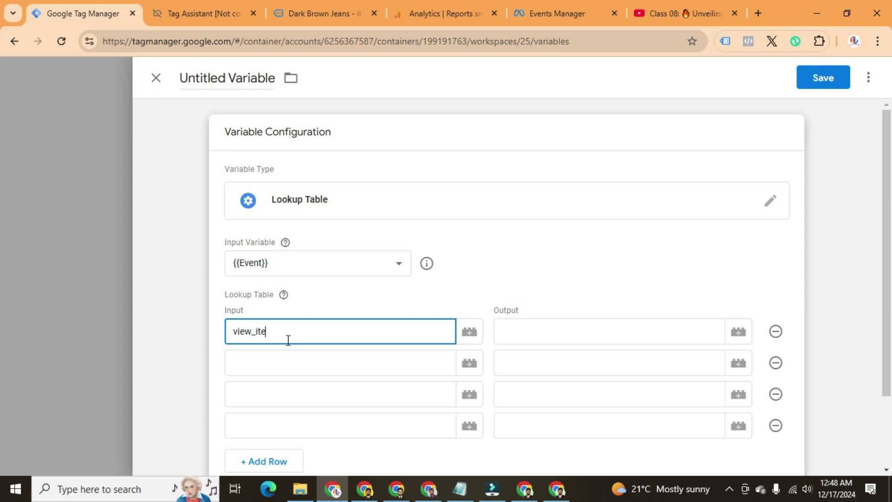
pyautogui.write('m_list')
pyautogui.moveTo(274, 333); pyautogui.dragTo(233, 333)
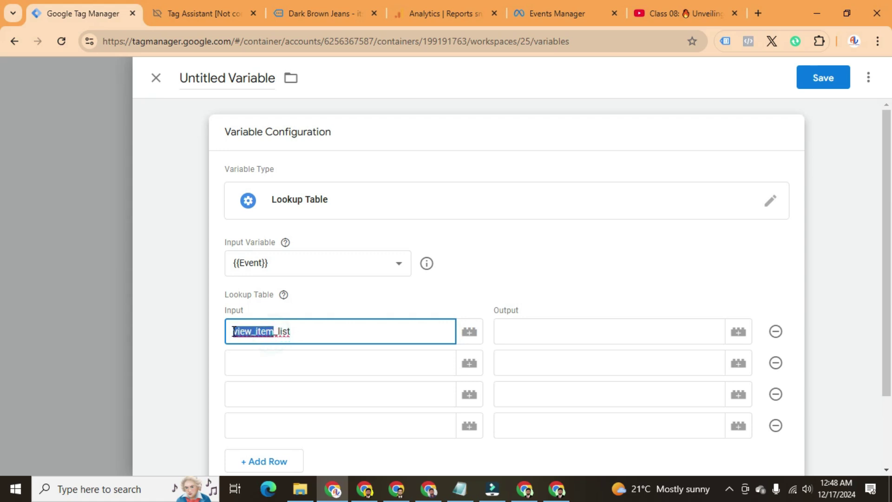
pyautogui.hotkey('ctrl', 'c')
pyautogui.click(279, 369)
pyautogui.hotkey('ctrl', 'v')
pyautogui.click(255, 395)
pyautogui.write('add_to_cart')
pyautogui.click(312, 430)
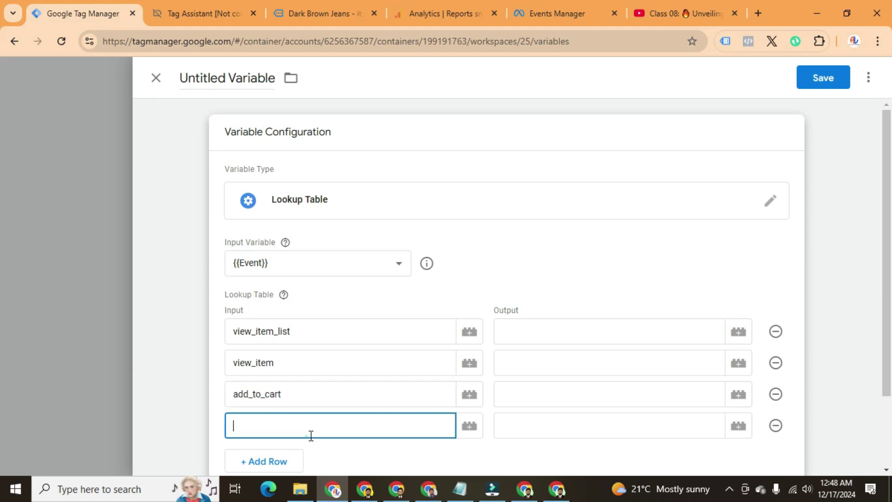
pyautogui.click(775, 426)
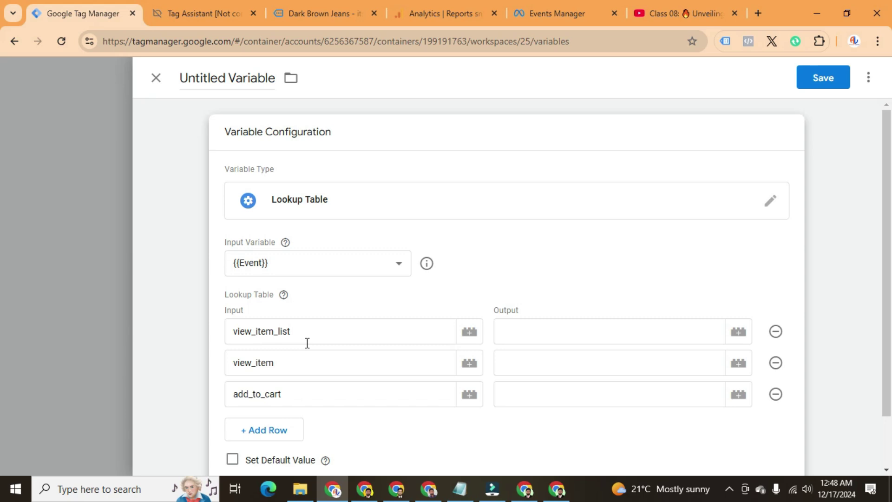
# Step: Set the output of the view_item_list row to view_item_list_sumon
pyautogui.moveTo(301, 332); pyautogui.dragTo(233, 333)
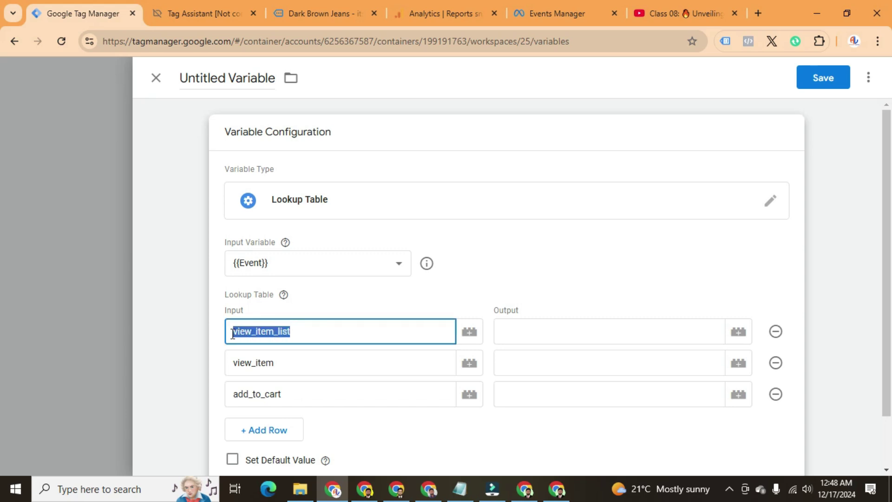
pyautogui.click(517, 338)
pyautogui.hotkey('ctrl', 'v')
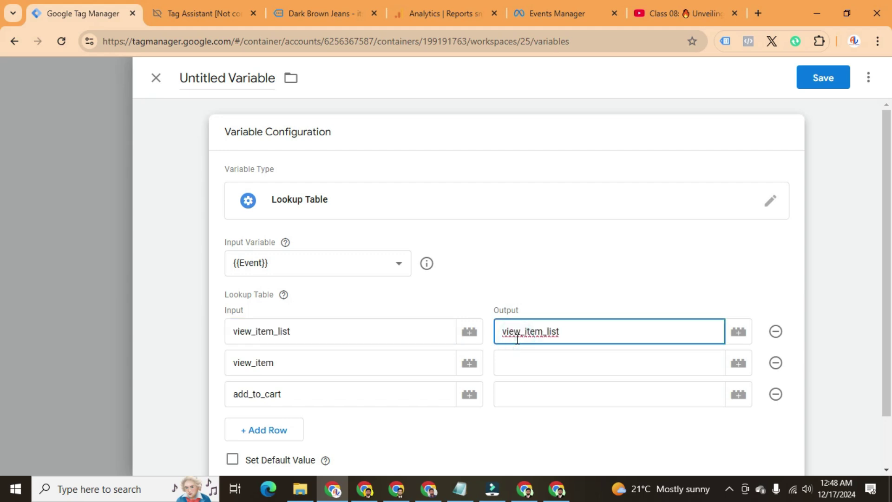
pyautogui.write('_sumon')
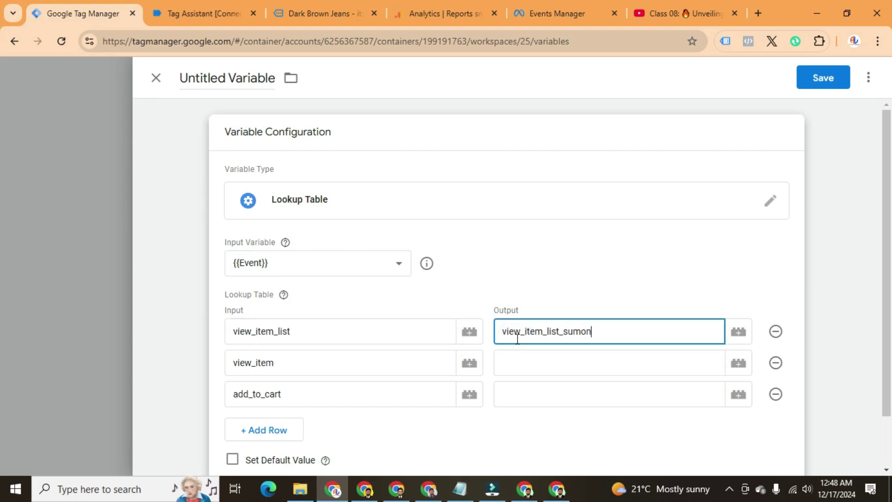
# Step: Set the output of the view_item row to view_item_sumon
pyautogui.doubleClick(301, 362)
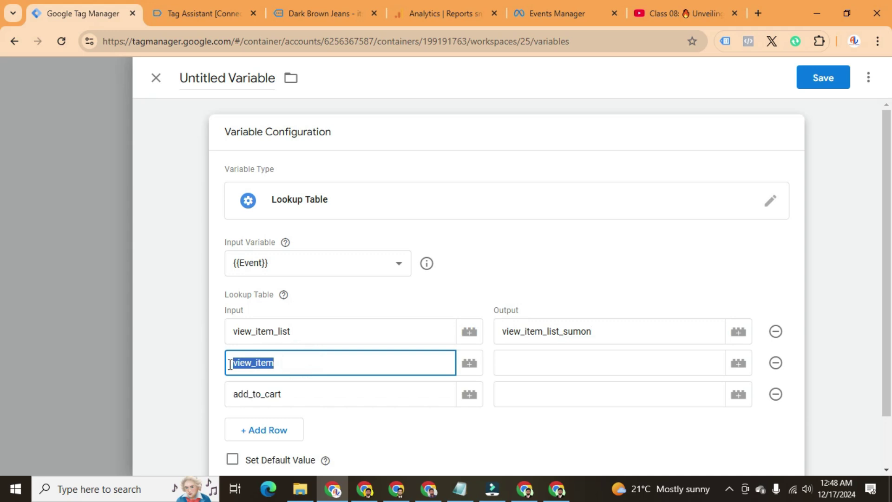
pyautogui.click(527, 361)
pyautogui.hotkey('ctrl', 'v')
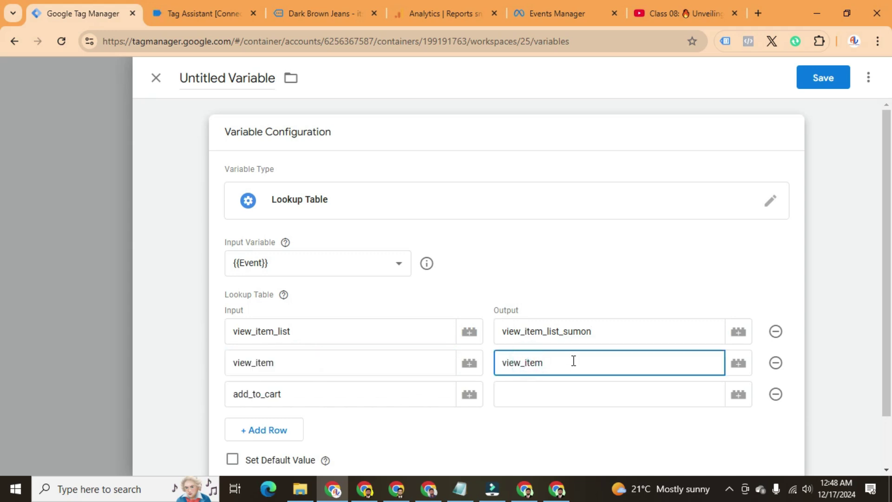
pyautogui.write('_sumon')
pyautogui.hotkey('ctrl', 'a')
# Step: Set the output of the add_to_cart row to add_to_cart_sumon
pyautogui.click(301, 394)
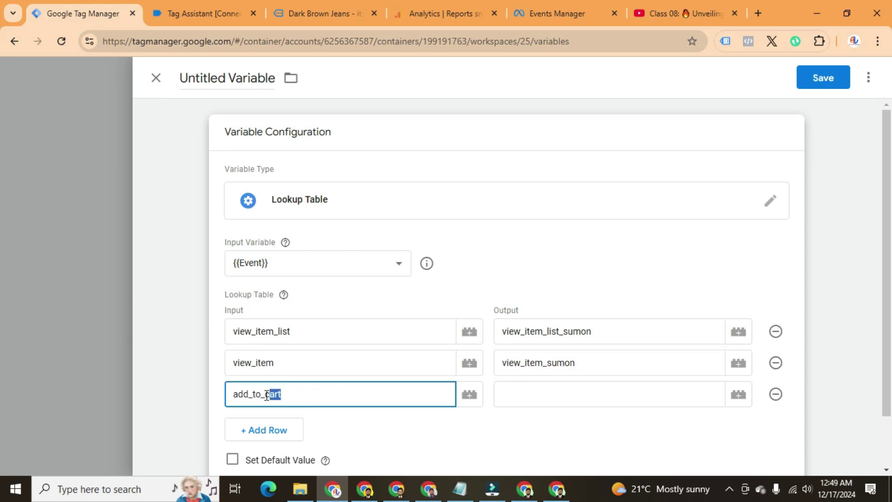
pyautogui.click(260, 394)
pyautogui.moveTo(284, 394); pyautogui.dragTo(235, 393)
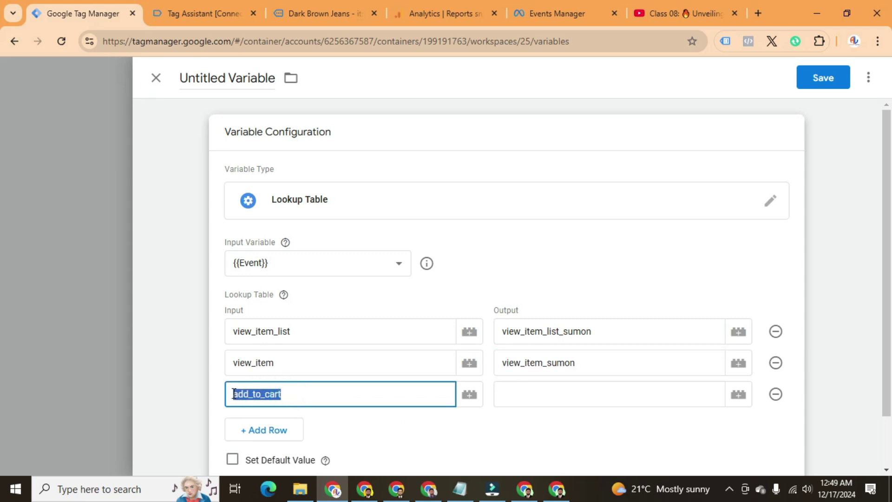
pyautogui.click(539, 393)
pyautogui.hotkey('ctrl', 'v')
pyautogui.write('_sumo')
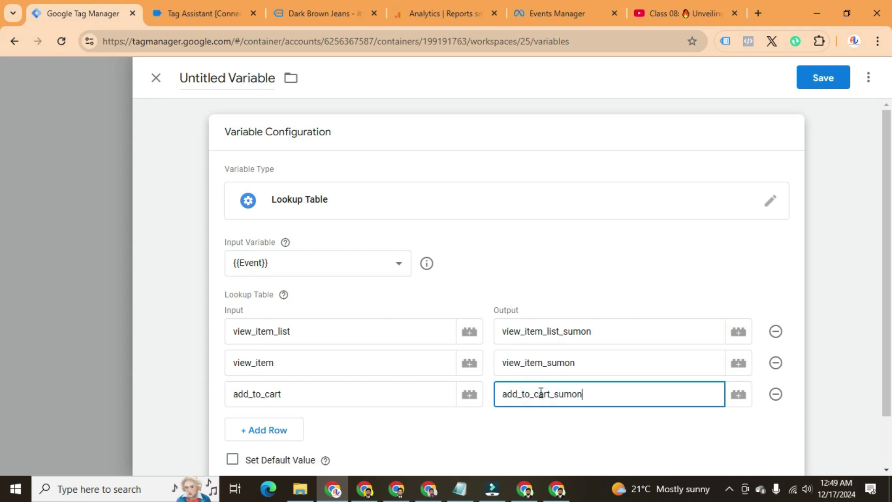
# Step: Name the lookup table variable "A LT for GA4" and save it
pyautogui.click(235, 140)
pyautogui.click(223, 76)
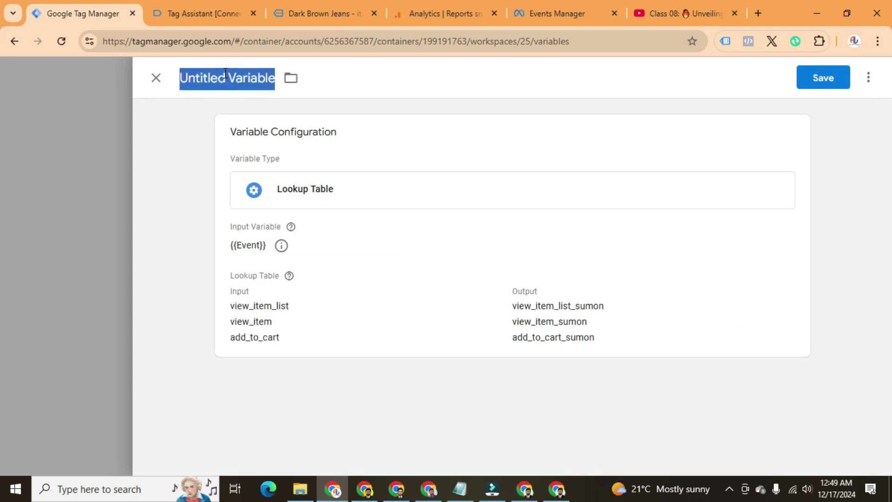
pyautogui.write('A LT')
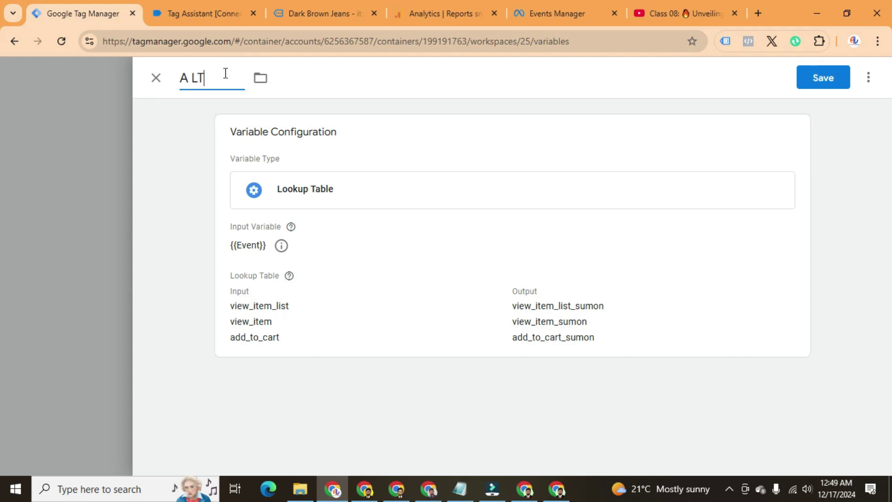
pyautogui.write(' for GA4')
pyautogui.click(827, 75)
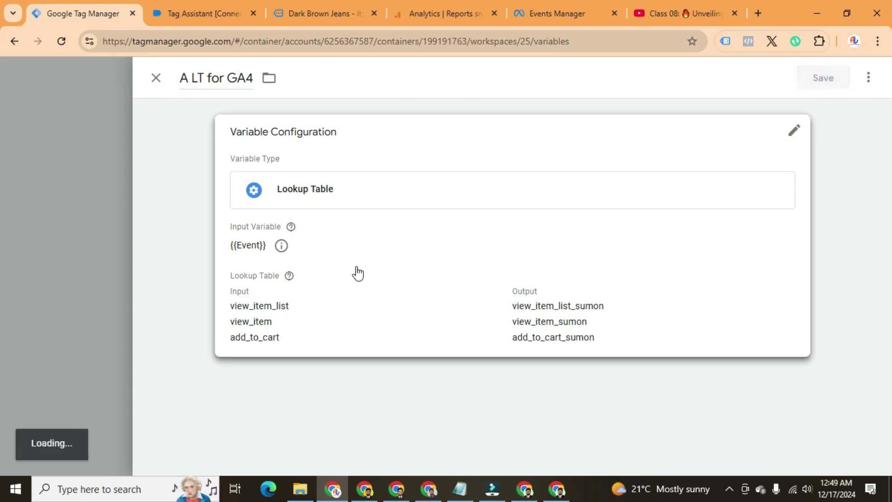
# Step: Copy the tag ID from the existing Google Tag that fires on All Pages, and close that tag without editing it
pyautogui.scroll(15, 232, 256)
pyautogui.scroll(10, 242, 256)
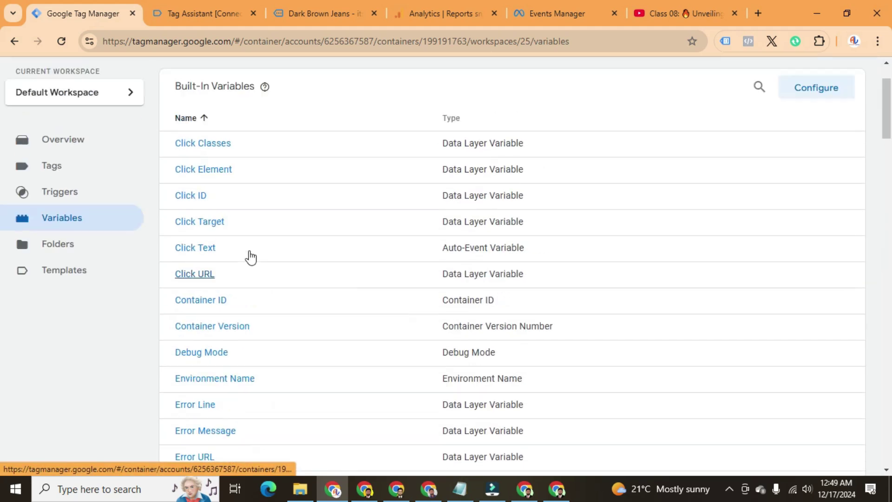
pyautogui.click(64, 249)
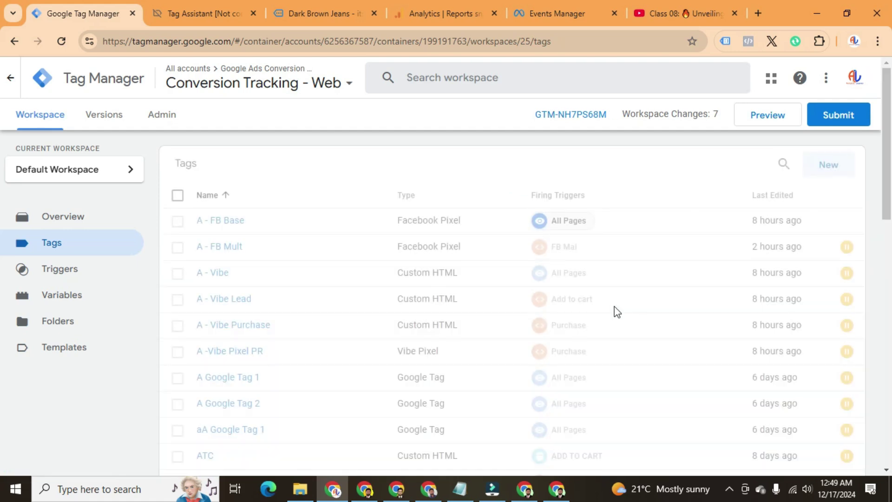
pyautogui.scroll(-12, 617, 311)
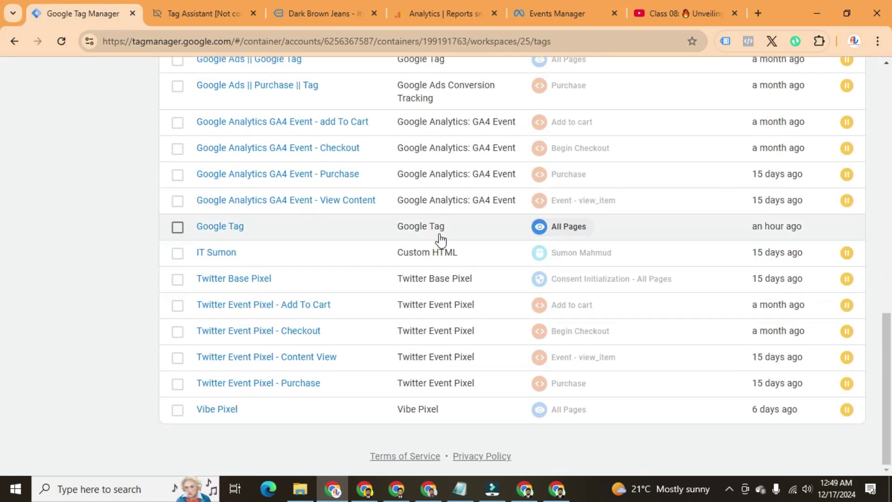
pyautogui.click(225, 231)
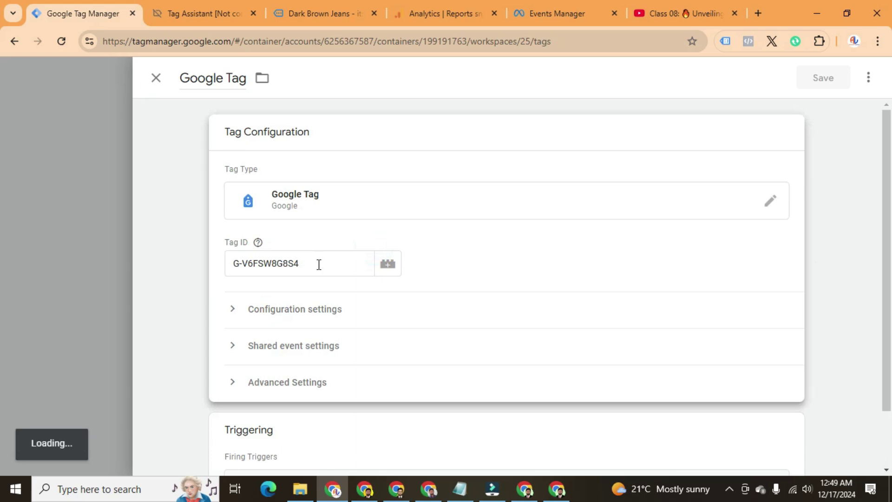
pyautogui.moveTo(319, 264); pyautogui.dragTo(232, 264)
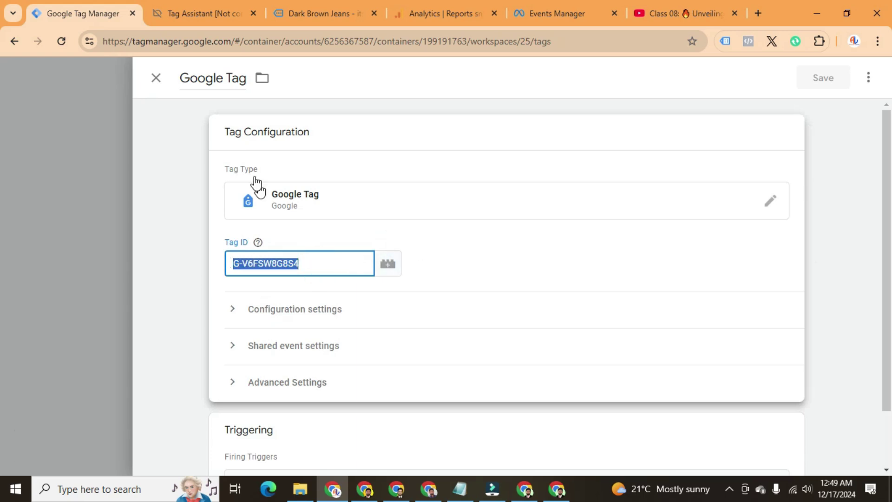
pyautogui.click(163, 79)
# Step: Create a new Google Analytics: GA4 Event tag with the copied measurement ID G-V6FSW8G8S4
pyautogui.scroll(15, 325, 242)
pyautogui.scroll(2, 321, 230)
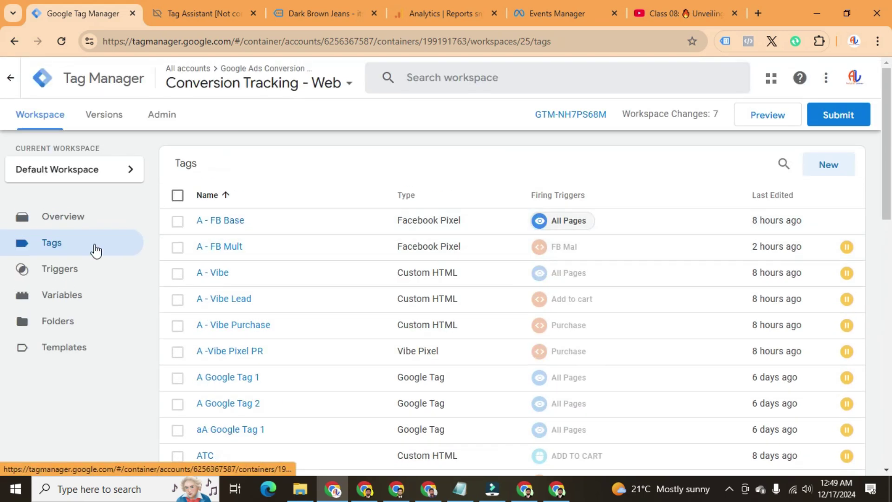
pyautogui.click(827, 175)
pyautogui.click(615, 176)
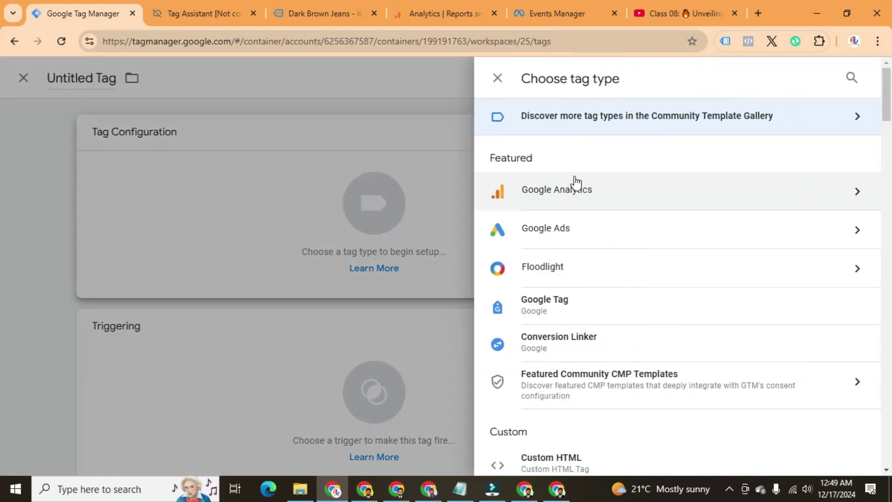
pyautogui.click(568, 189)
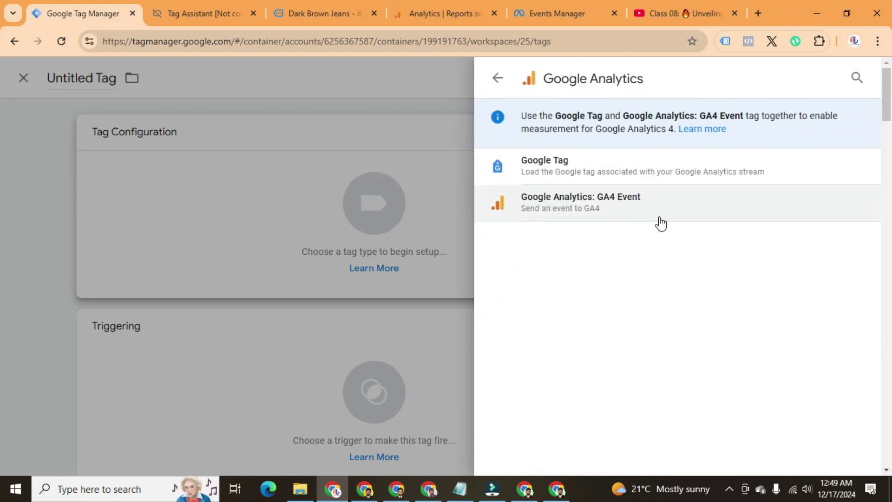
pyautogui.click(599, 205)
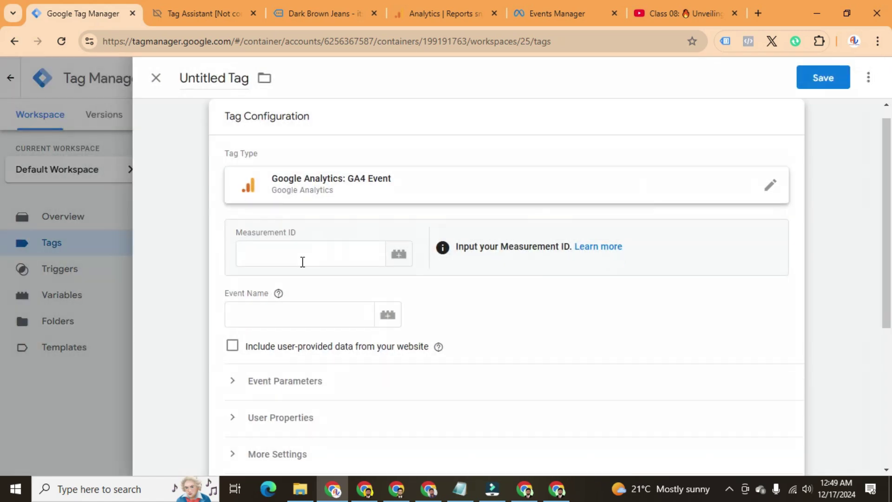
pyautogui.click(294, 260)
pyautogui.hotkey('ctrl', 'v')
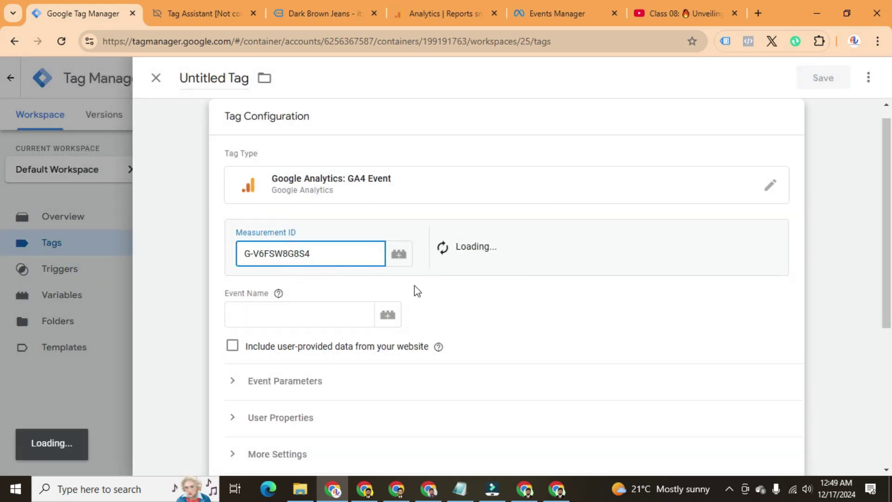
# Step: Set the tag's event name to the {{A LT for GA4}} variable
pyautogui.click(303, 307)
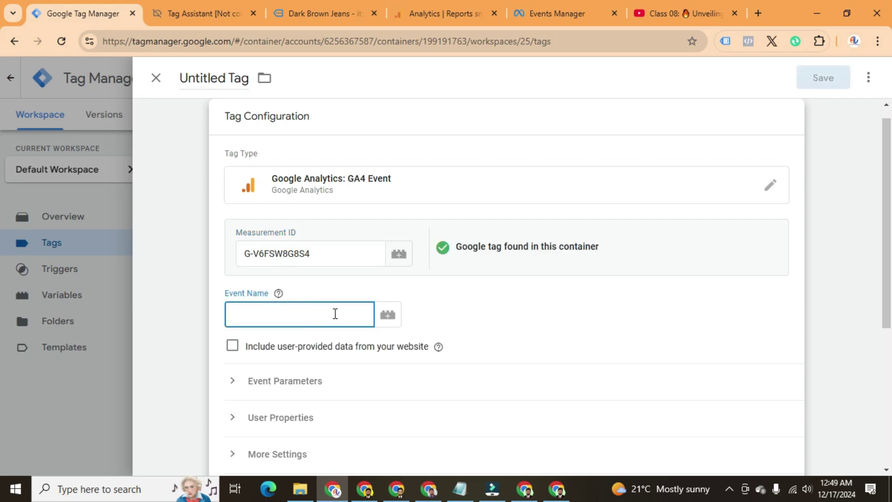
pyautogui.write('{{')
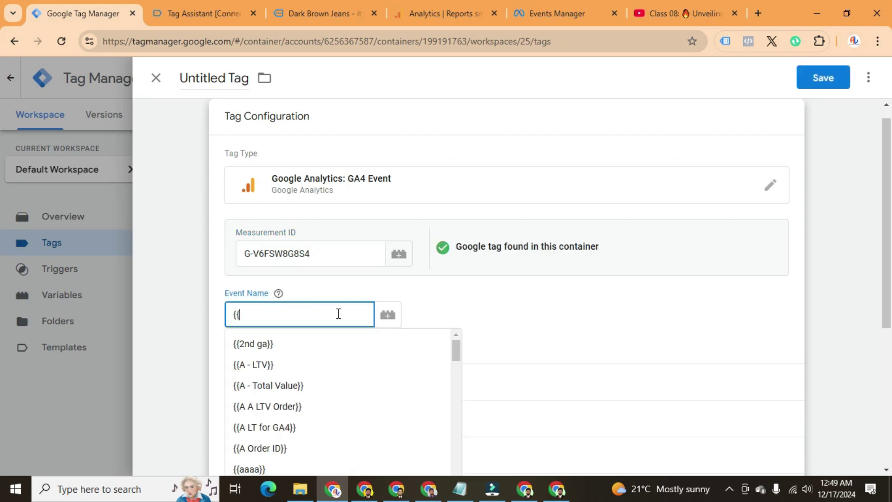
pyautogui.write('A')
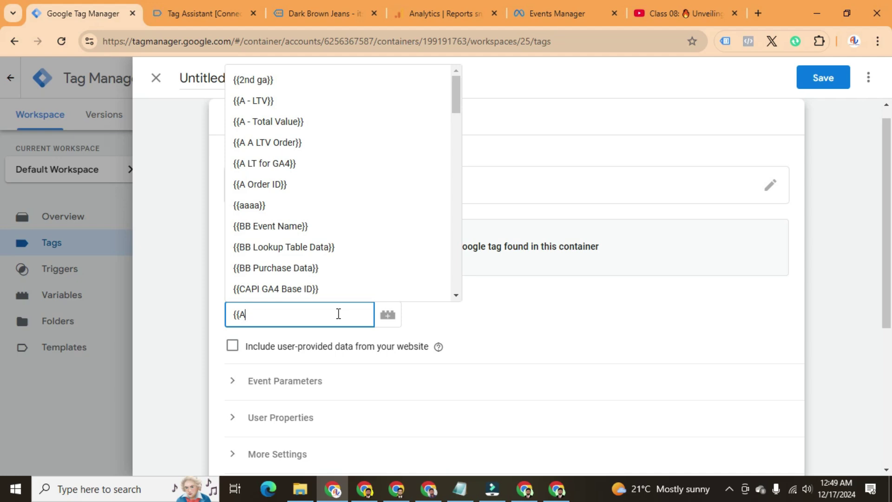
pyautogui.write('T')
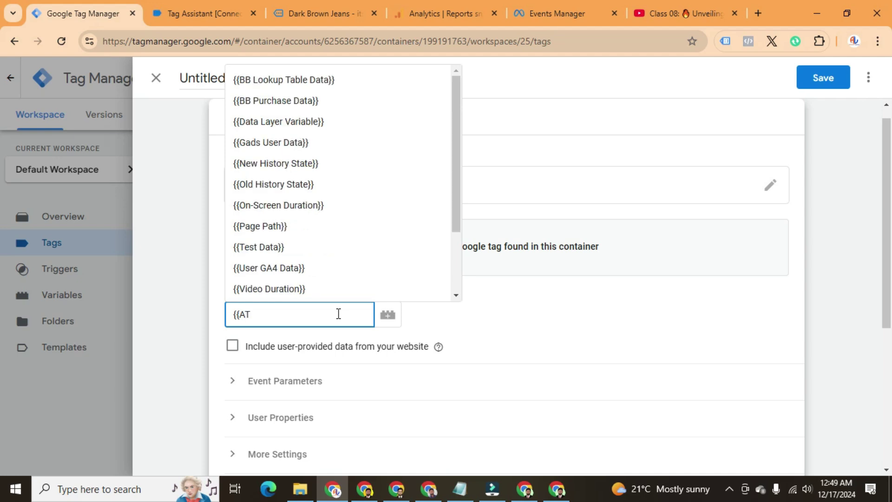
pyautogui.write('L')
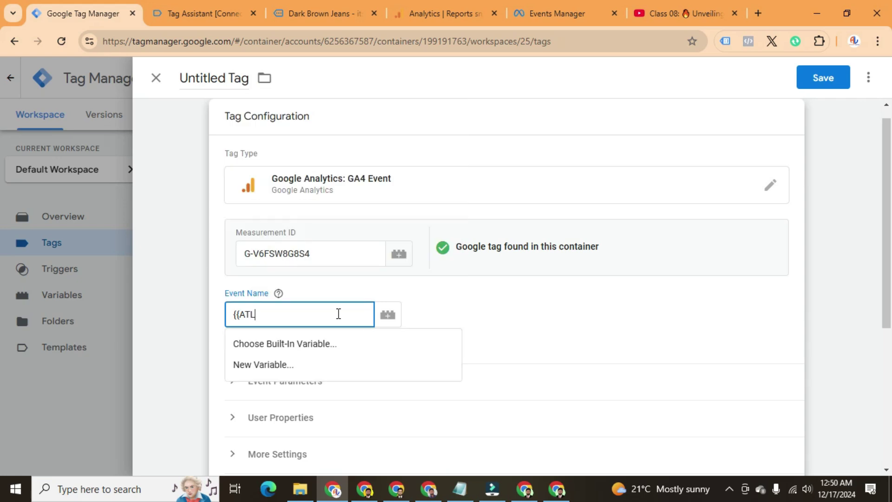
pyautogui.press('BackSpace')
pyautogui.press('BackSpace')
pyautogui.write('T')
pyautogui.press('BackSpace')
pyautogui.write('LT')
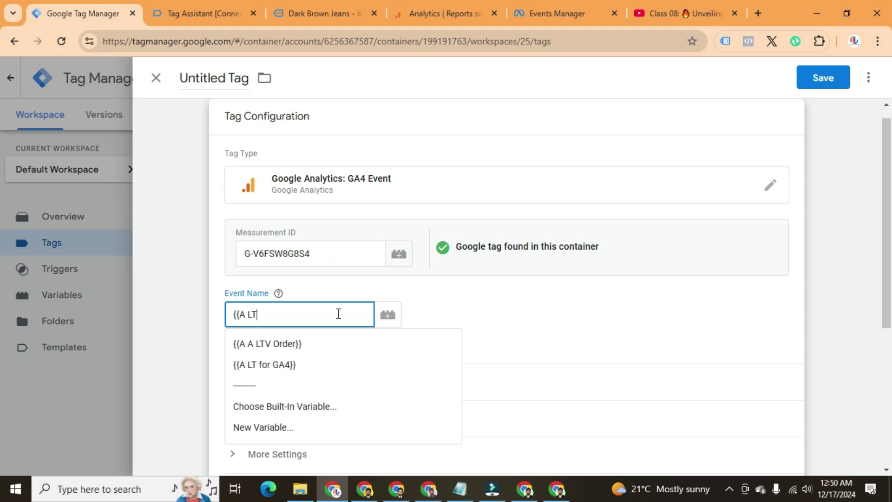
pyautogui.click(259, 365)
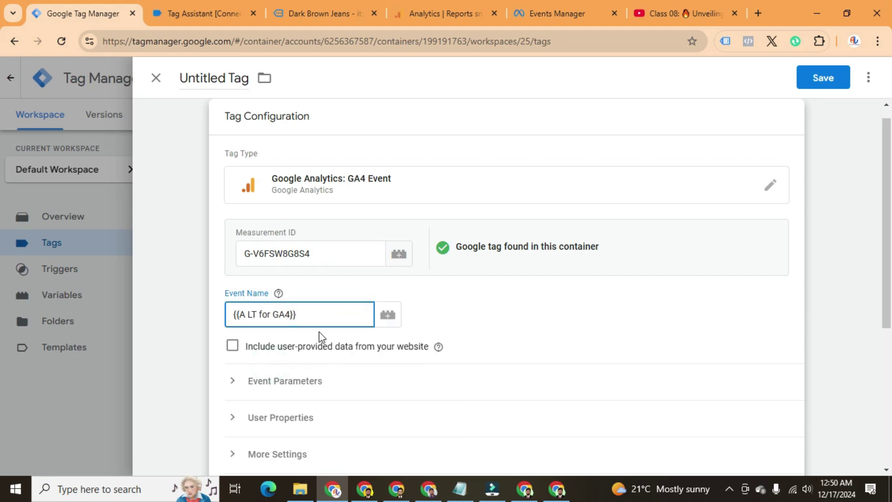
# Step: Add three event parameters to the tag, named value, currency and name
pyautogui.scroll(-3, 377, 361)
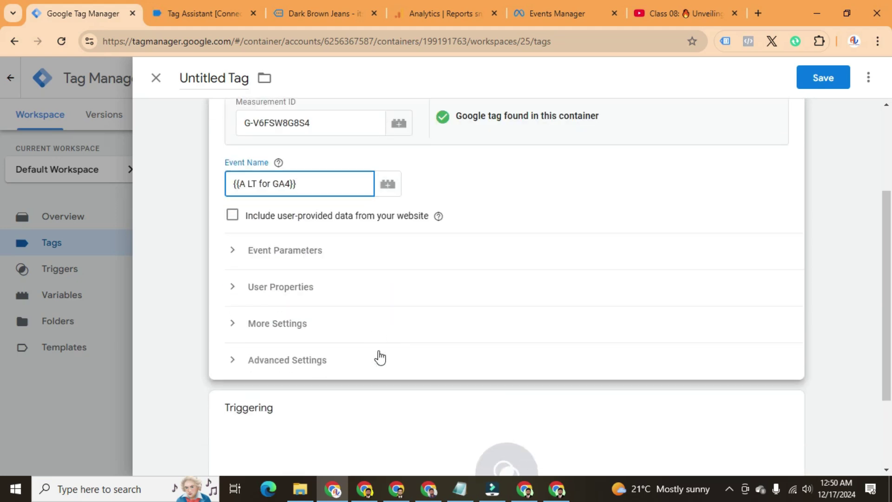
pyautogui.click(235, 253)
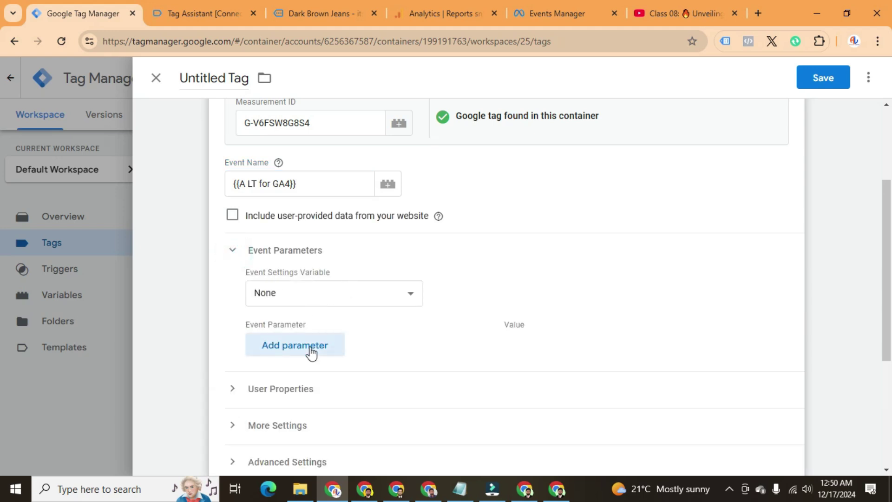
pyautogui.click(310, 349)
pyautogui.click(302, 390)
pyautogui.click(305, 353)
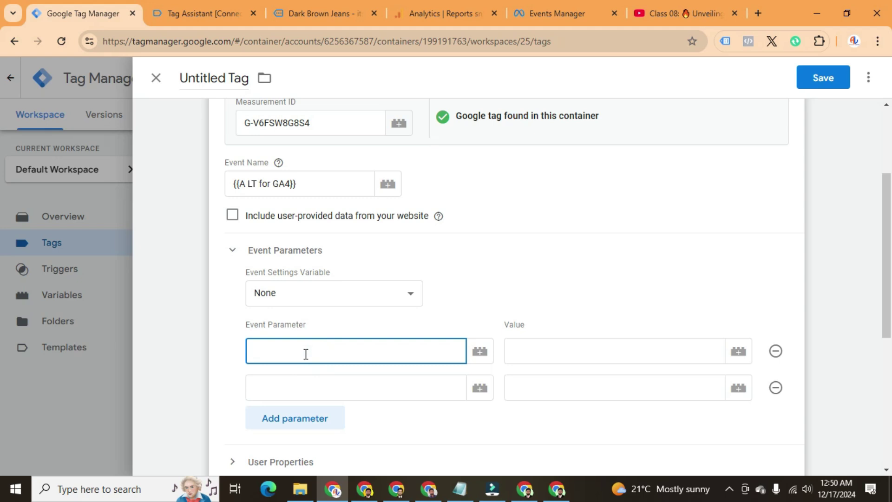
pyautogui.write('value')
pyautogui.click(338, 382)
pyautogui.write('currenc')
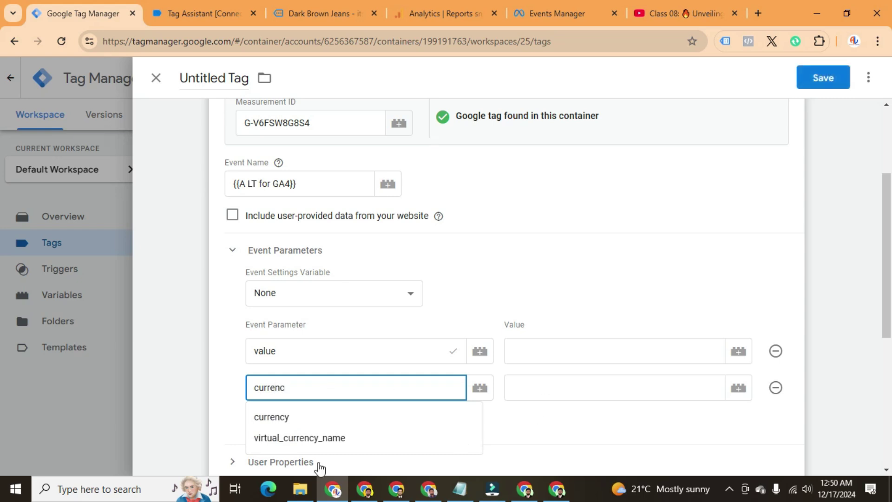
pyautogui.click(276, 416)
pyautogui.click(288, 418)
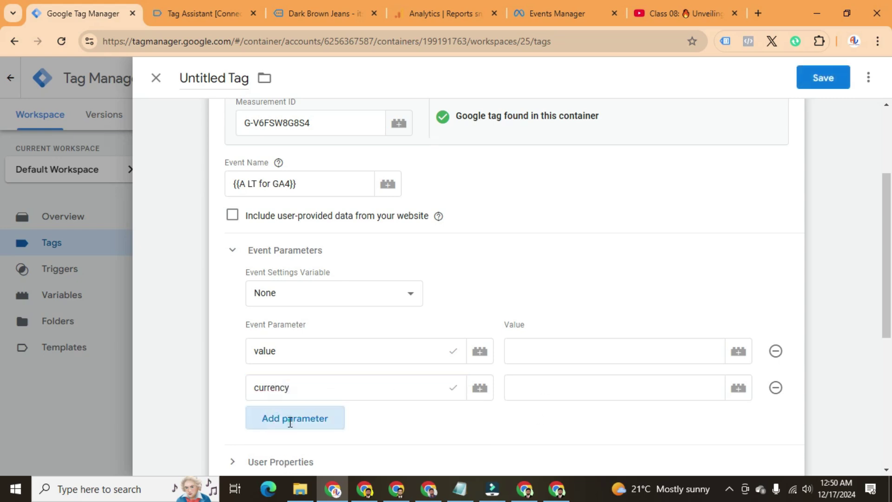
pyautogui.write('name')
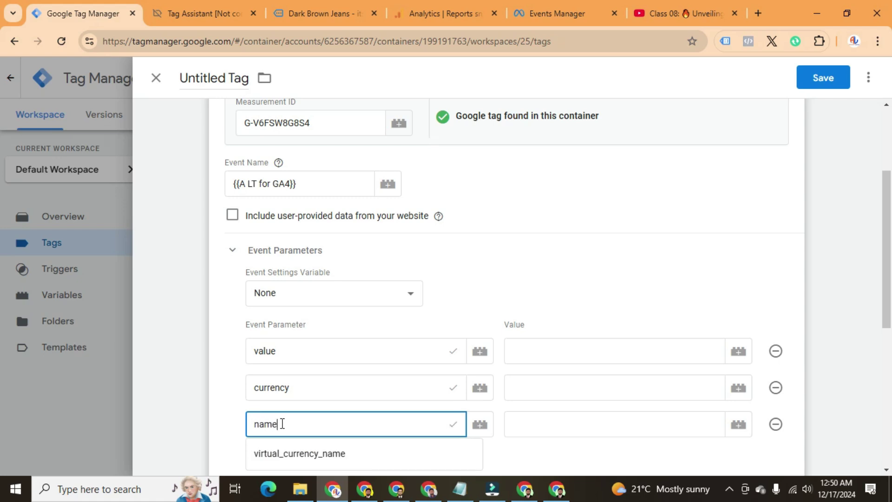
# Step: Assign the {{Value}} variable as the value of the tag's value parameter
pyautogui.click(524, 370)
pyautogui.click(538, 359)
pyautogui.write('{{')
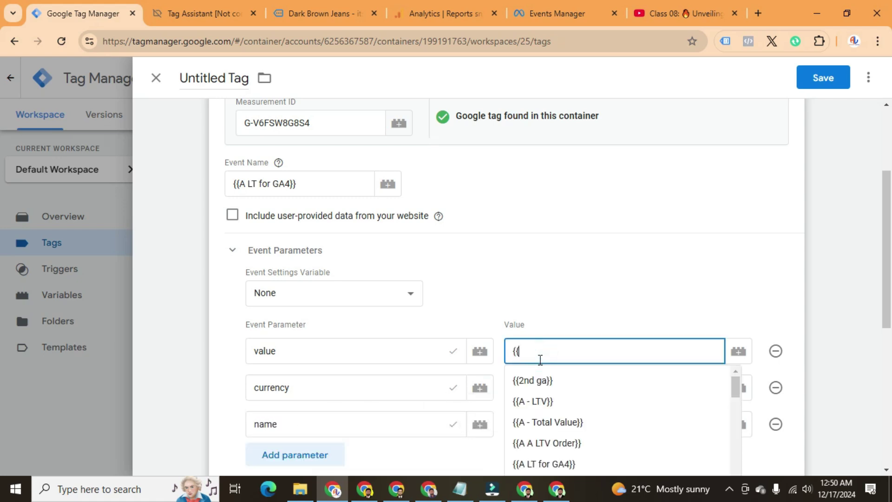
pyautogui.write('Val')
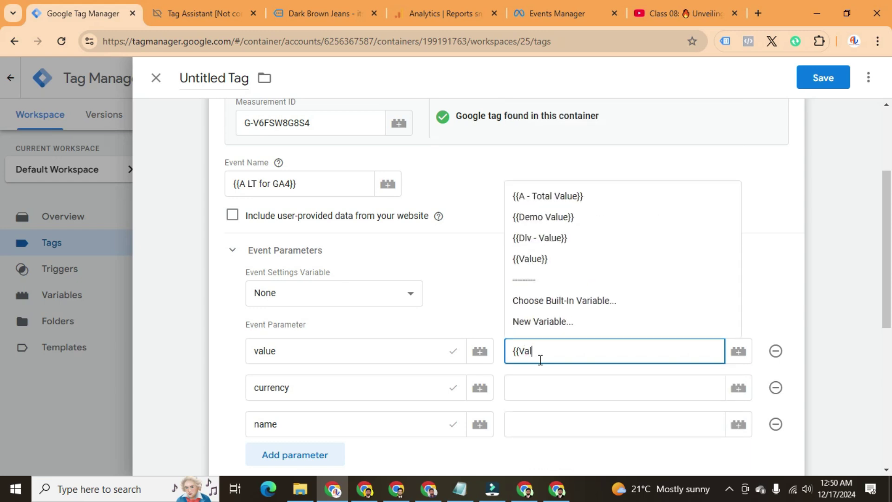
pyautogui.click(541, 258)
# Step: Assign the {{Currency}} variable to the currency parameter and enter the person's first name as the name parameter's value
pyautogui.click(534, 382)
pyautogui.write('{{Curre')
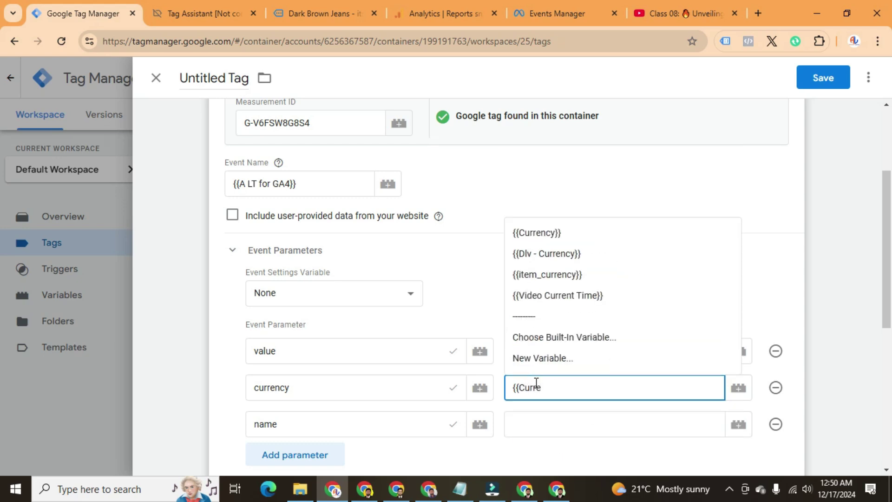
pyautogui.click(541, 232)
pyautogui.click(543, 424)
pyautogui.write('sumon')
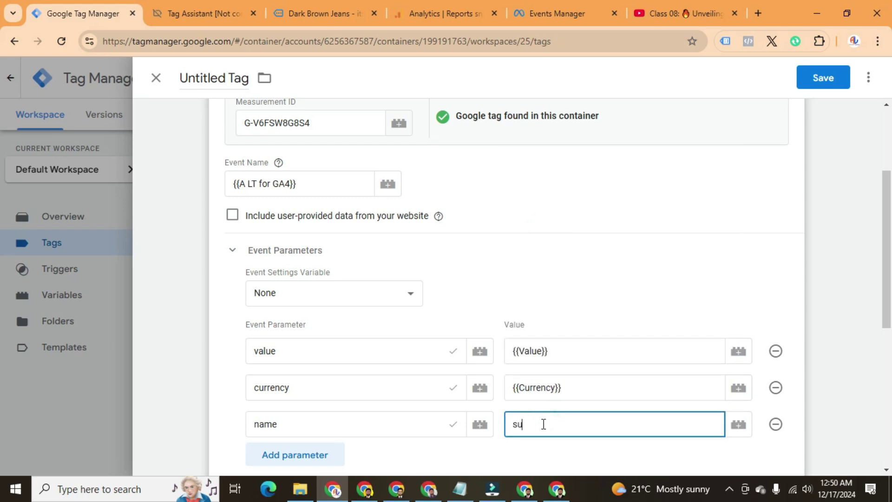
# Step: Start a new trigger for the tag and choose Custom Event as its type
pyautogui.scroll(-7, 483, 325)
pyautogui.click(488, 328)
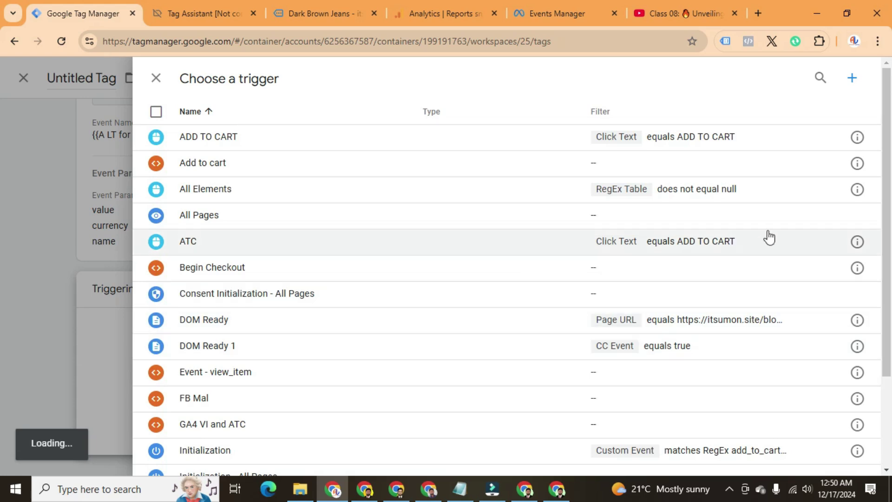
pyautogui.click(853, 80)
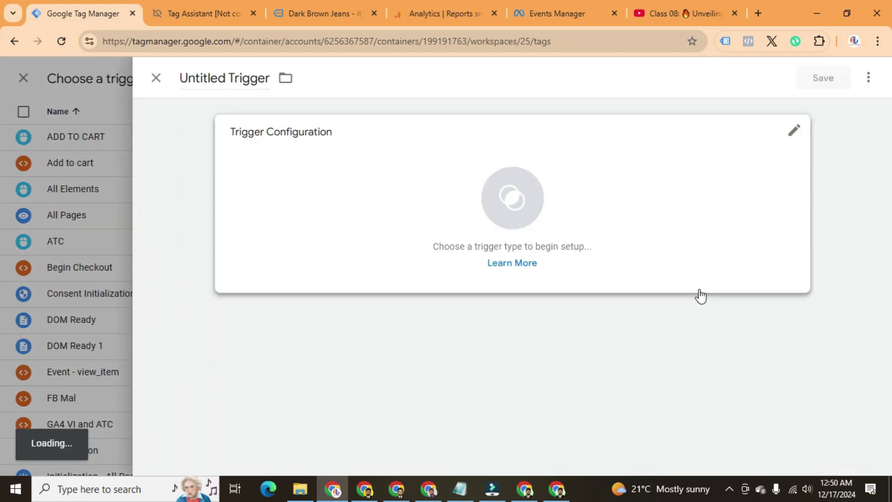
pyautogui.click(637, 214)
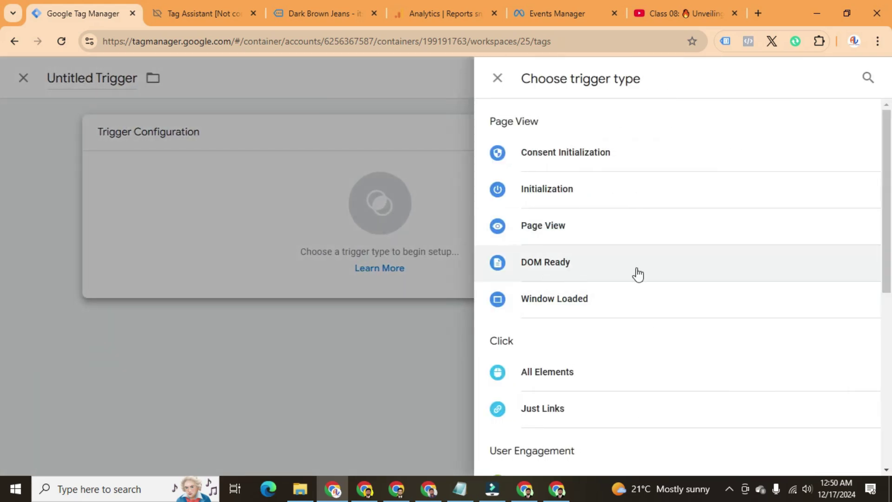
pyautogui.scroll(-3, 637, 273)
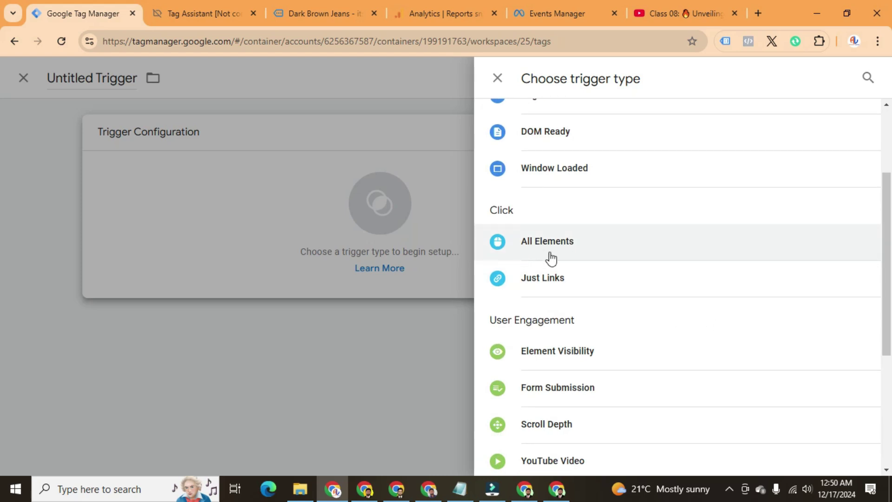
pyautogui.scroll(-5, 651, 335)
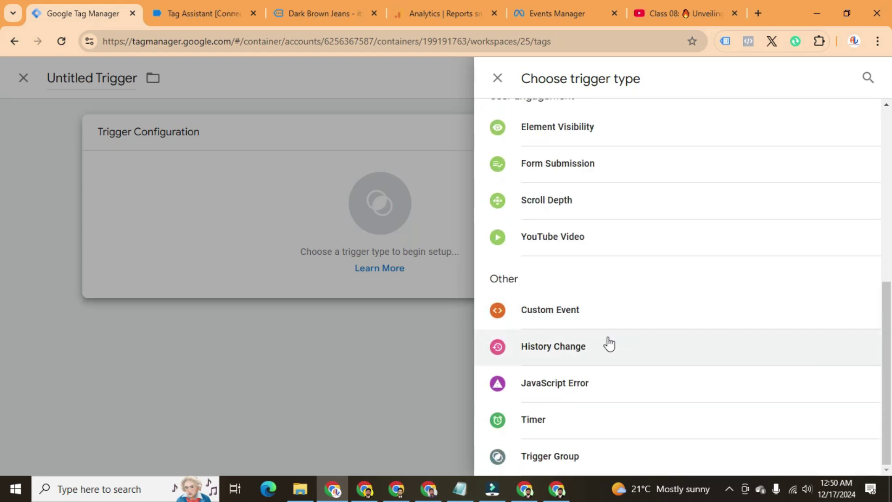
pyautogui.click(571, 310)
# Step: Set the trigger's event name to view_item_list|view_item|add_to_cart and enable regex matching
pyautogui.click(291, 272)
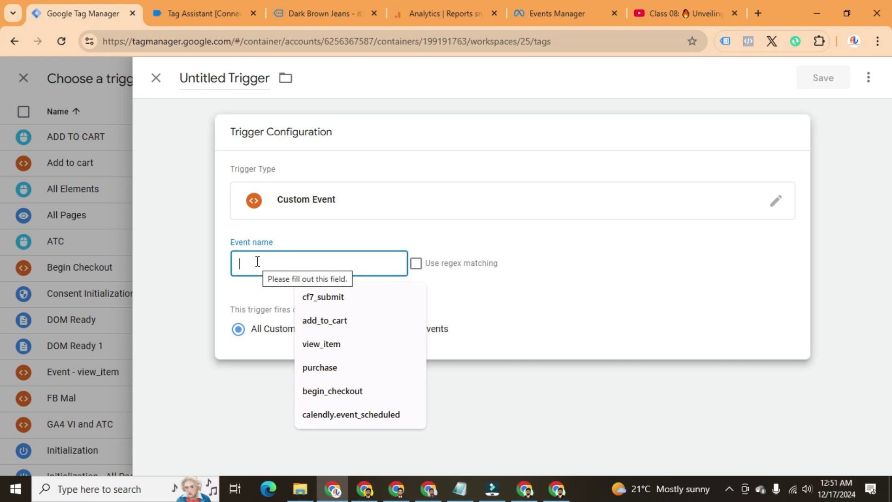
pyautogui.write('vi')
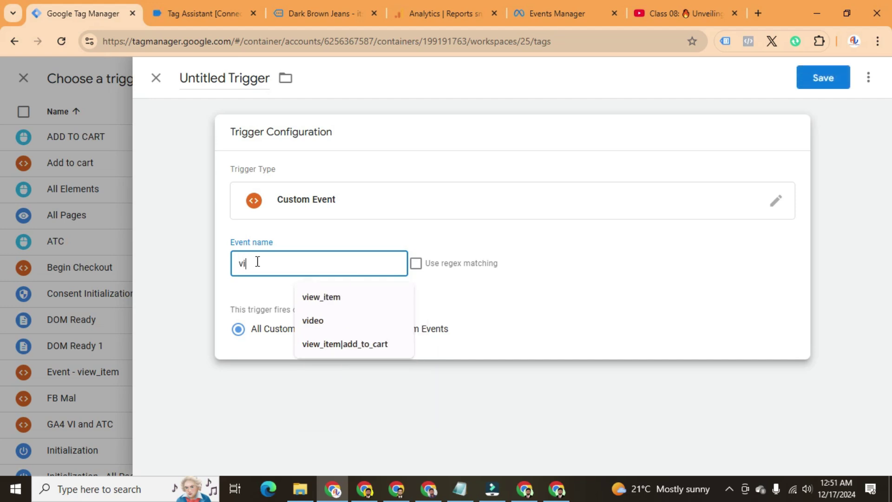
pyautogui.write('ew_item_list|view')
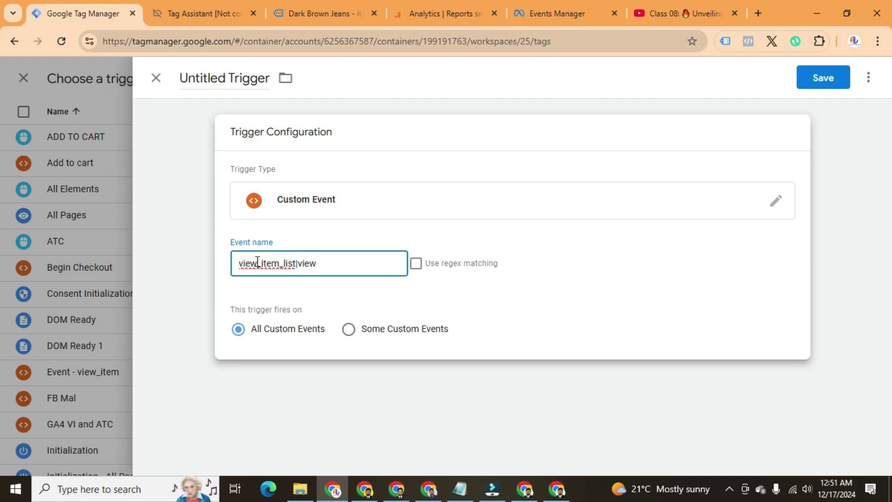
pyautogui.write('tem|add_to_cart')
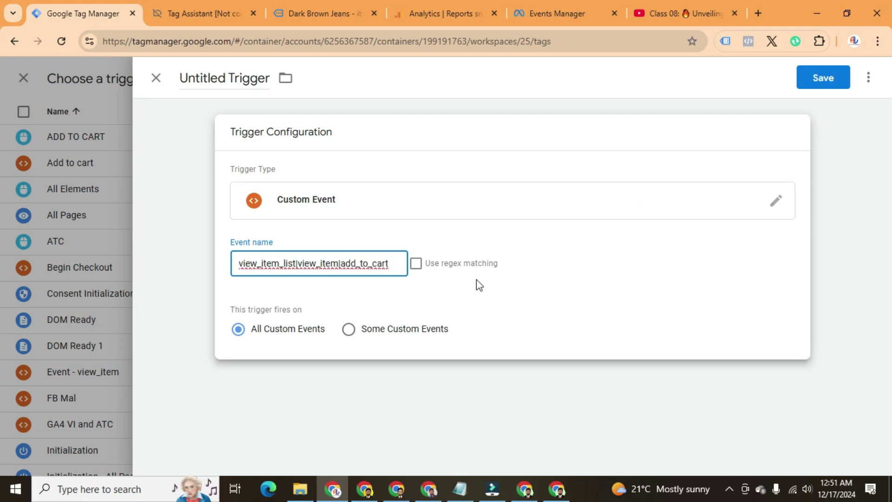
pyautogui.click(415, 265)
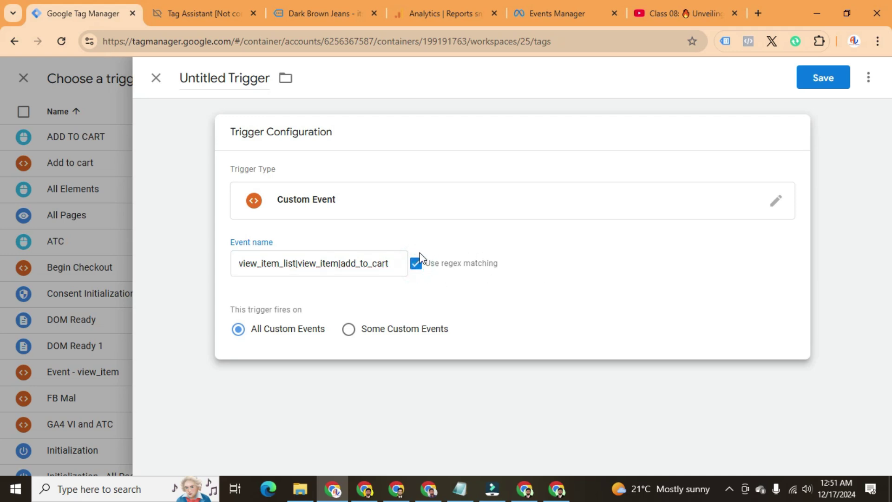
# Step: Name the trigger LT for GA4 TR and save it to the tag
pyautogui.click(232, 91)
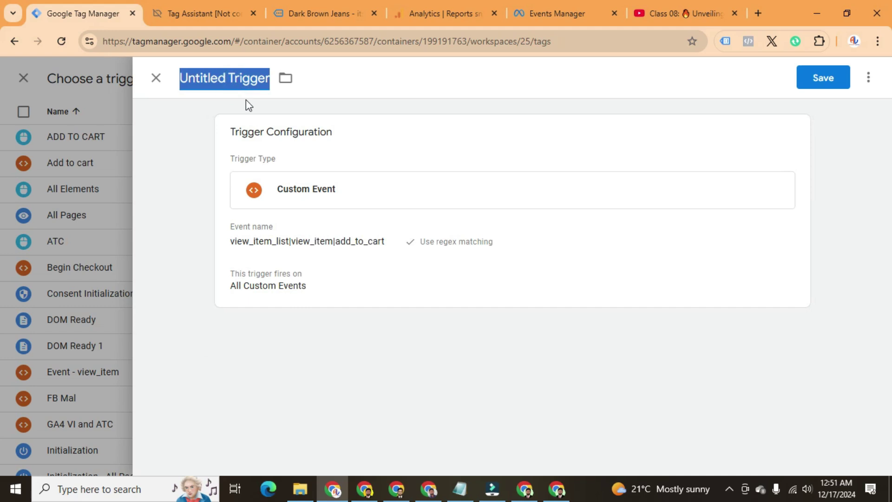
pyautogui.write('L')
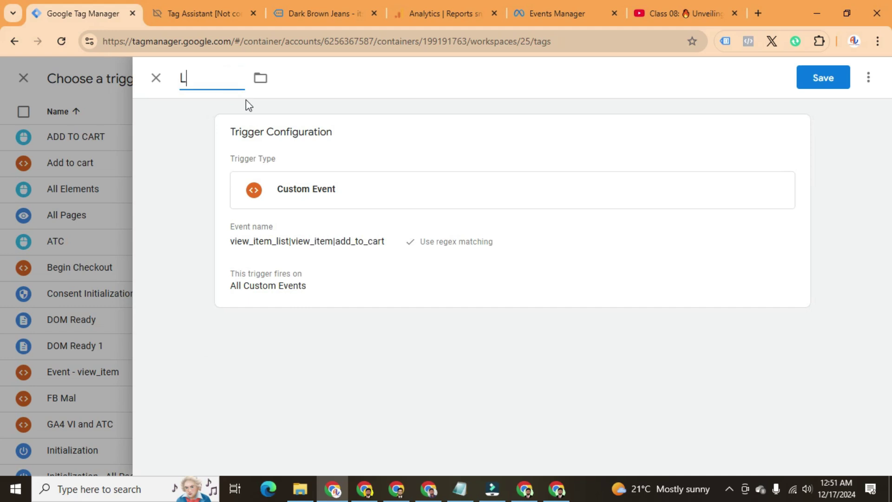
pyautogui.write('T for GA4 TR')
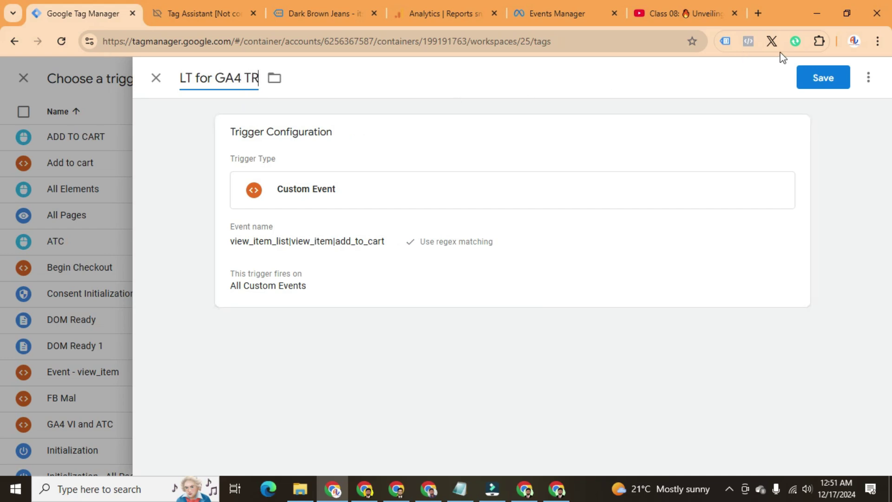
pyautogui.click(821, 79)
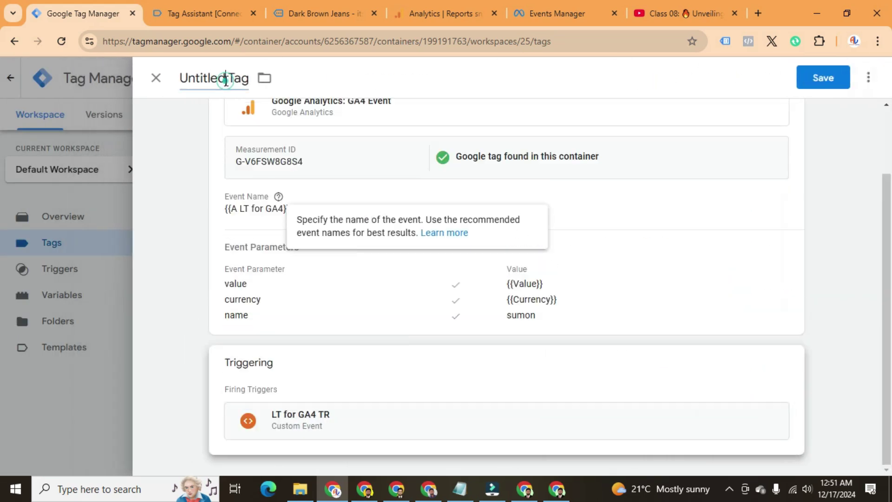
# Step: Name the tag A LT for GA4 and save it
pyautogui.click(229, 82)
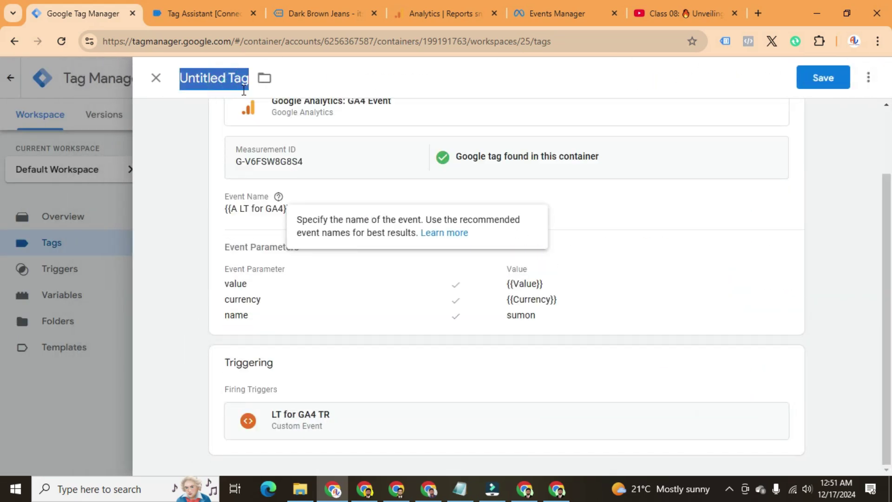
pyautogui.write('LT')
pyautogui.press('BackSpace')
pyautogui.press('BackSpace')
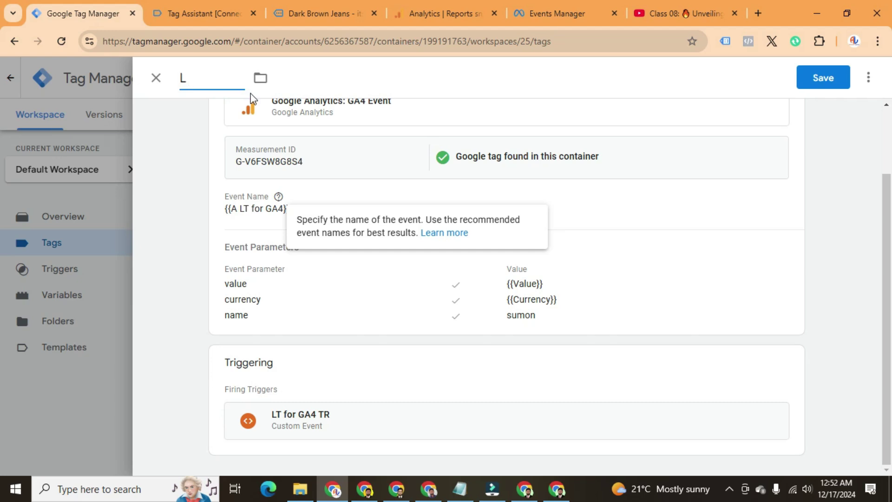
pyautogui.write('A LT for GA4')
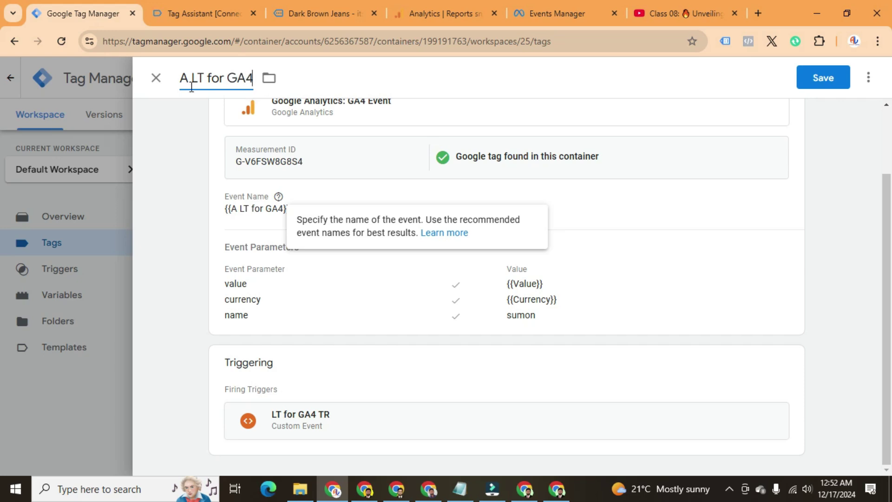
pyautogui.click(838, 79)
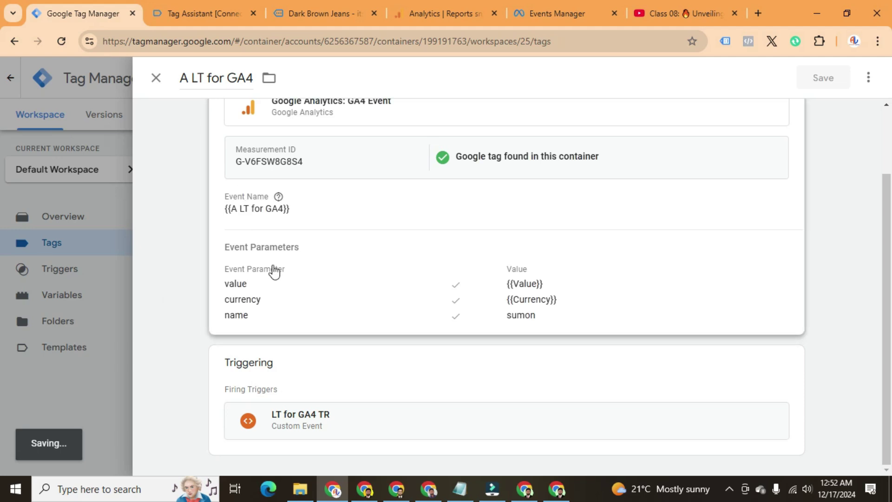
# Step: Switch to Google Analytics and open DebugView in the property's admin settings
pyautogui.click(458, 18)
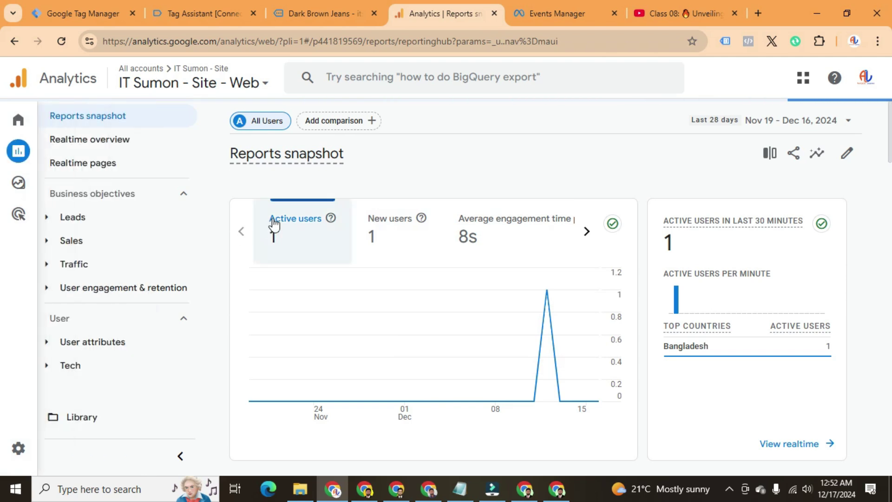
pyautogui.click(325, 17)
pyautogui.click(419, 15)
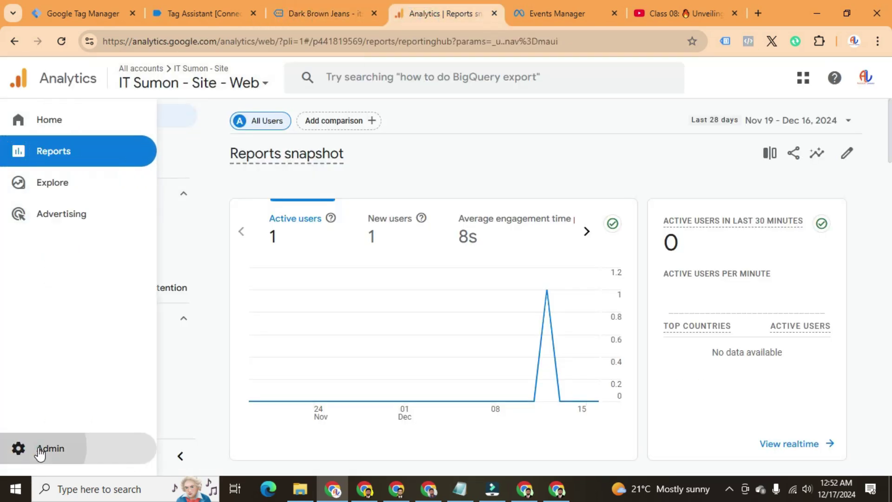
pyautogui.click(35, 450)
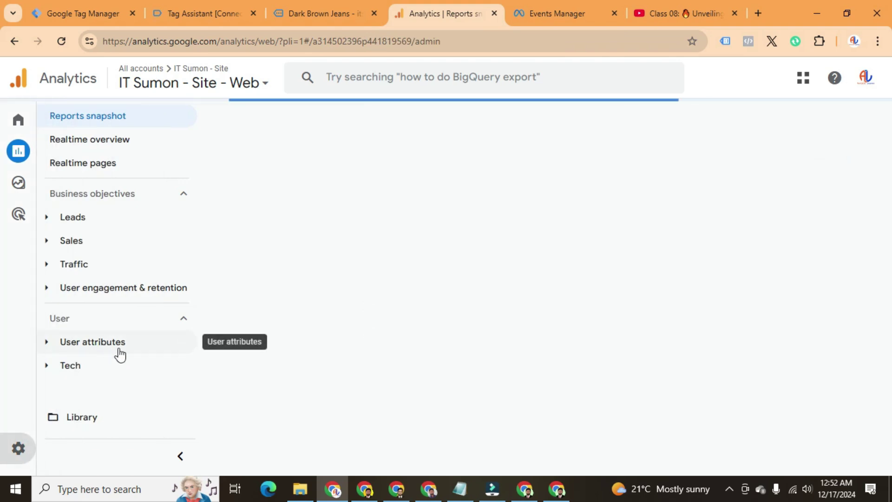
pyautogui.scroll(-8, 148, 274)
pyautogui.click(174, 374)
# Step: Switch back to Tag Manager, start a preview of the workspace and connect Tag Assistant to the website
pyautogui.click(204, 13)
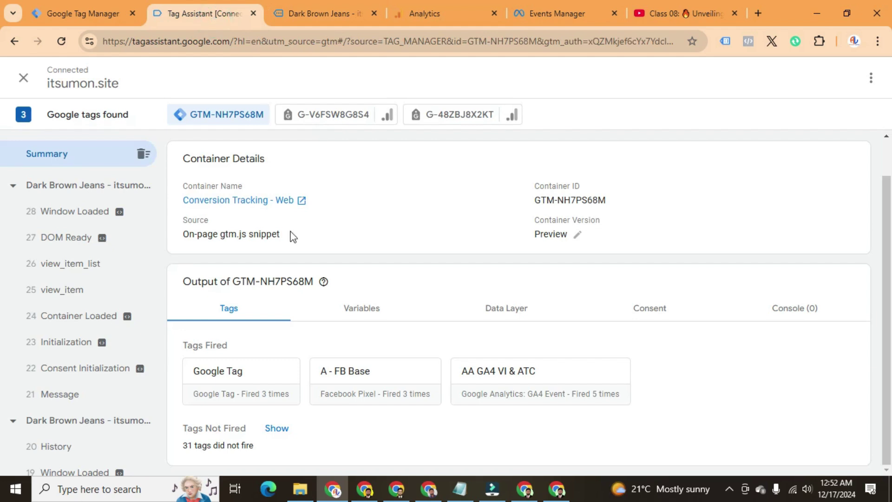
pyautogui.click(103, 13)
pyautogui.click(771, 114)
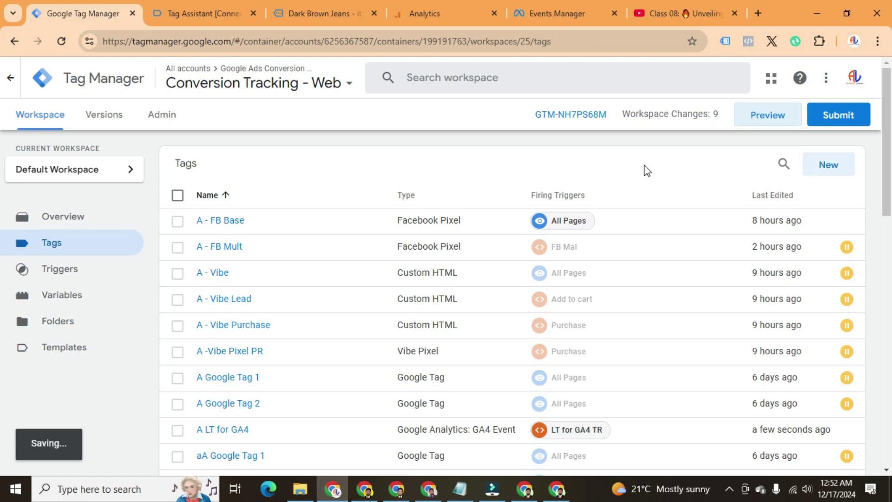
pyautogui.click(103, 12)
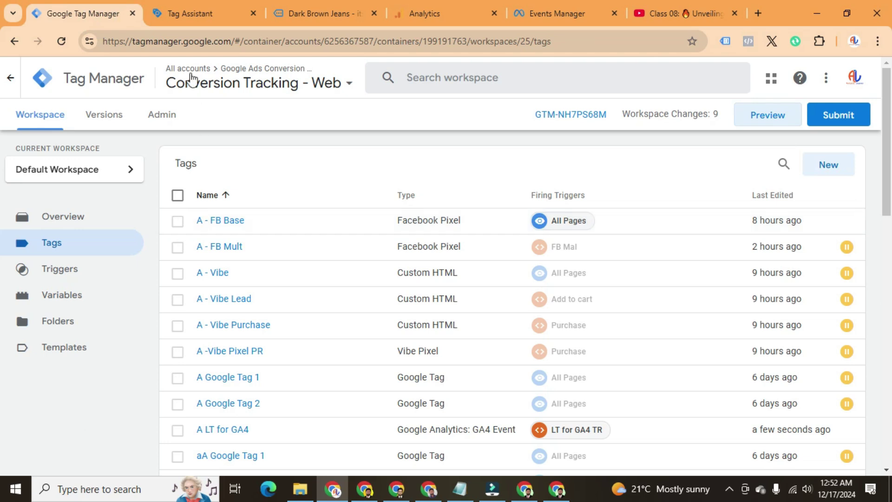
pyautogui.click(191, 14)
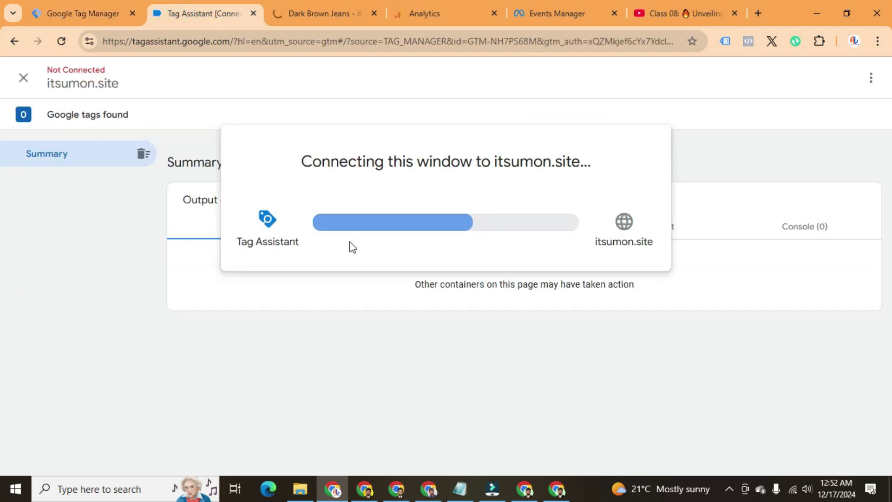
pyautogui.click(315, 23)
pyautogui.click(226, 13)
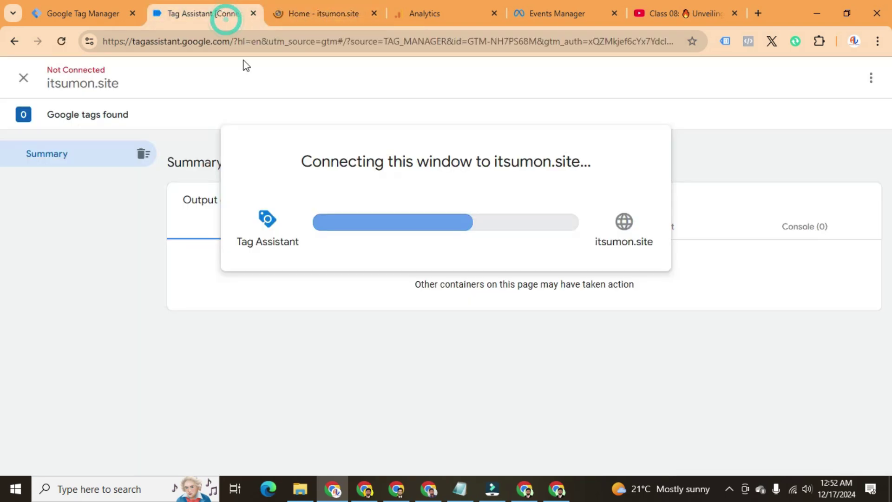
pyautogui.click(337, 21)
pyautogui.click(202, 19)
pyautogui.click(323, 14)
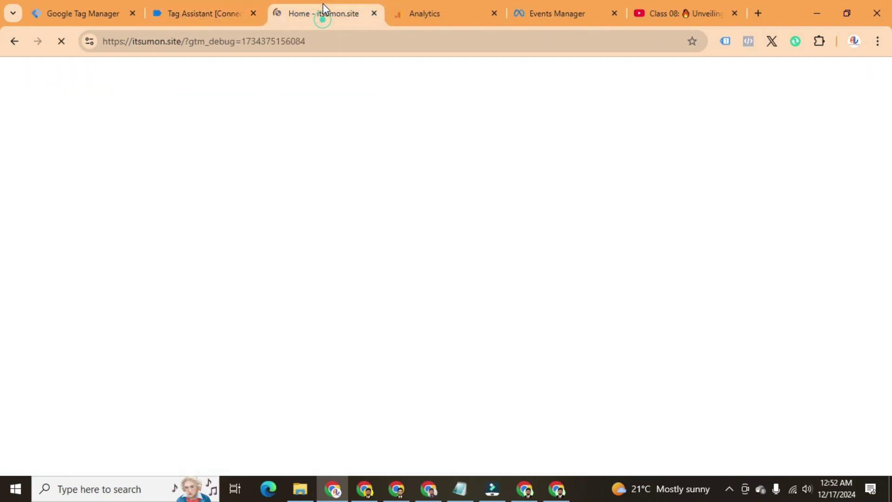
pyautogui.click(222, 19)
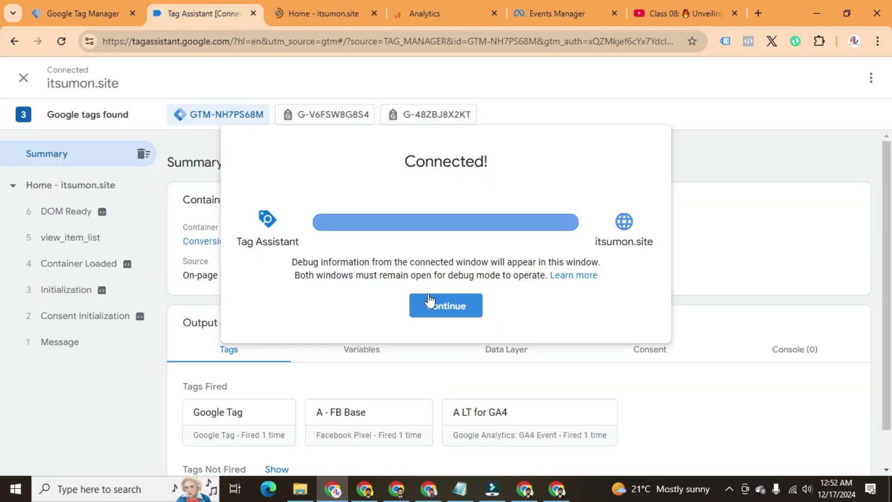
pyautogui.click(428, 301)
# Step: Examine the view_item_list event in Tag Assistant, including its fired tags and the data in its API call
pyautogui.scroll(-2, 294, 262)
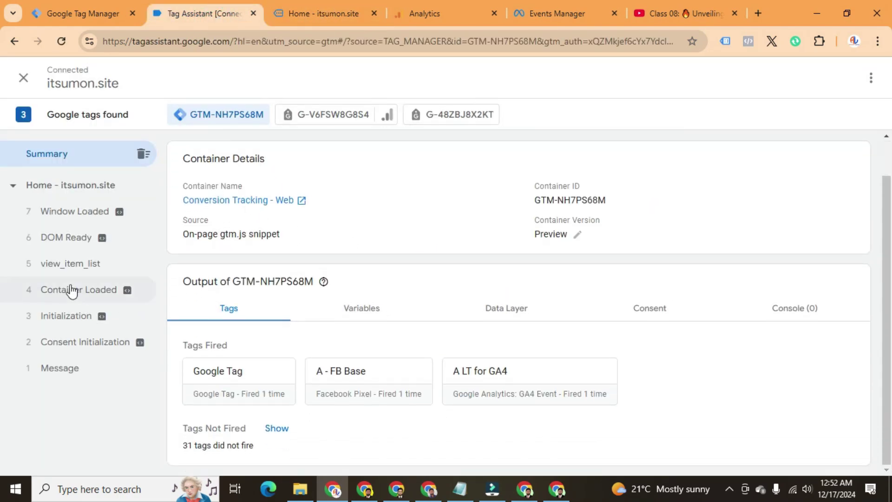
pyautogui.click(80, 272)
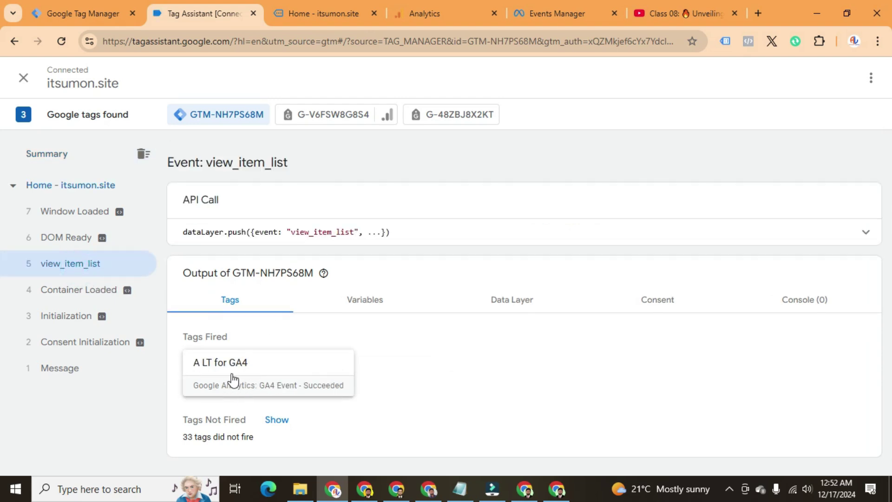
pyautogui.click(855, 232)
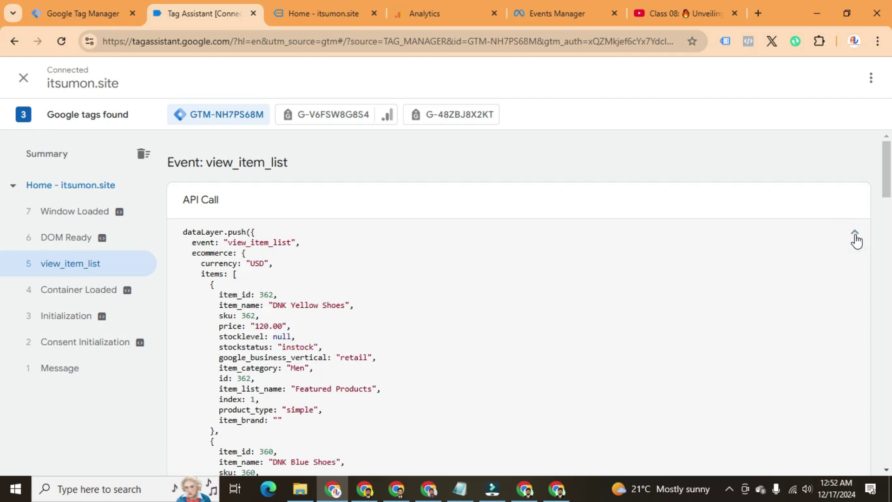
pyautogui.click(855, 232)
# Step: Open the fired A LT for GA4 tag's details, display variables as values and examine the event name sent
pyautogui.click(229, 376)
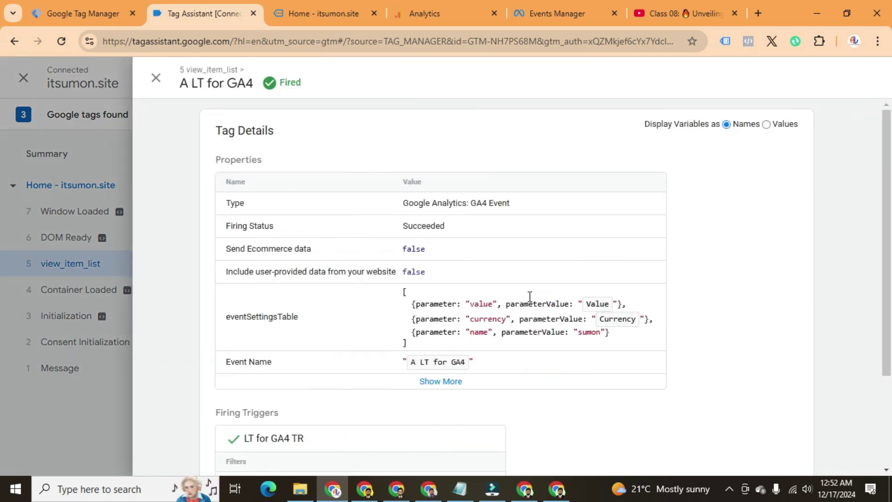
pyautogui.click(766, 124)
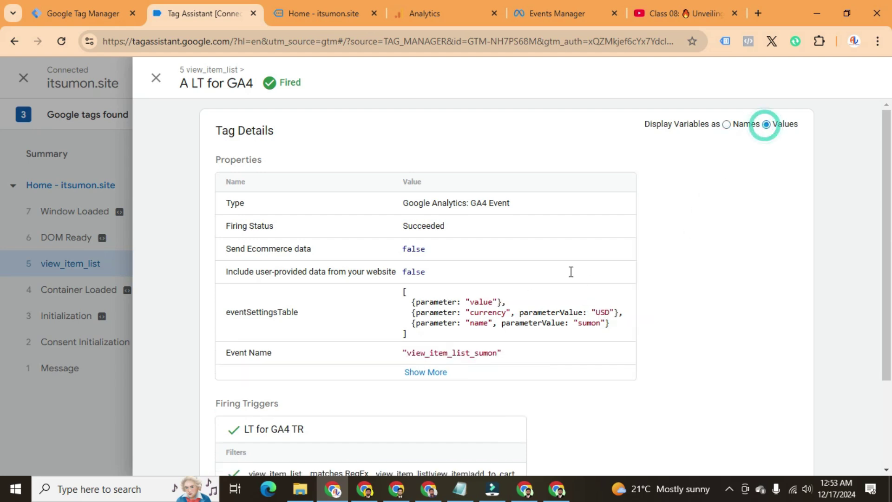
pyautogui.moveTo(404, 349); pyautogui.dragTo(507, 356)
pyautogui.moveTo(412, 352); pyautogui.dragTo(493, 350)
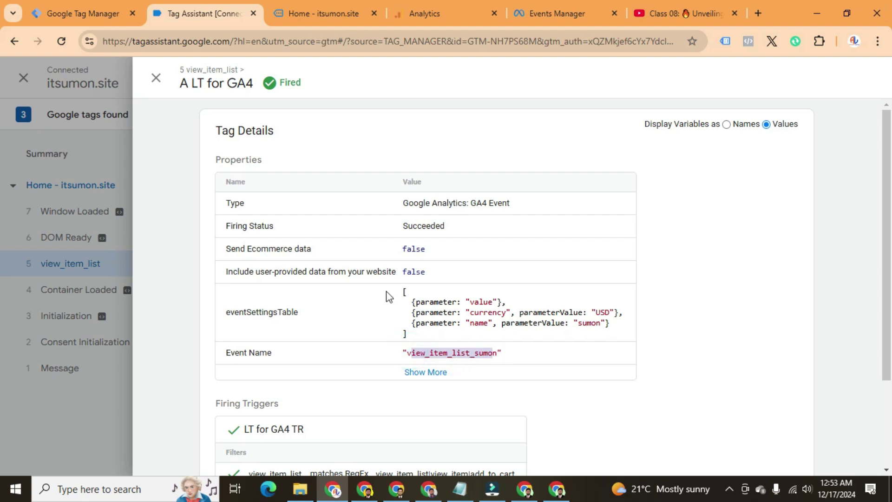
# Step: Check DebugView in Google Analytics, then open the Dark Brown Jeans product page on the website
pyautogui.click(423, 13)
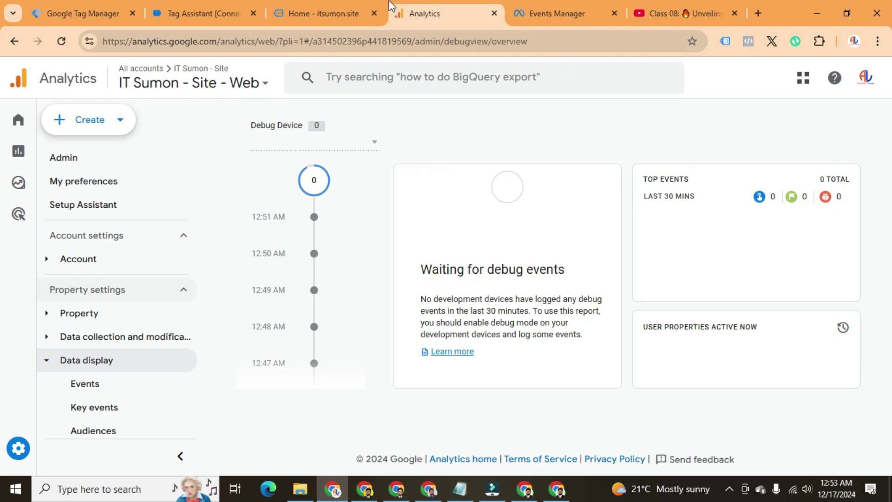
pyautogui.click(321, 13)
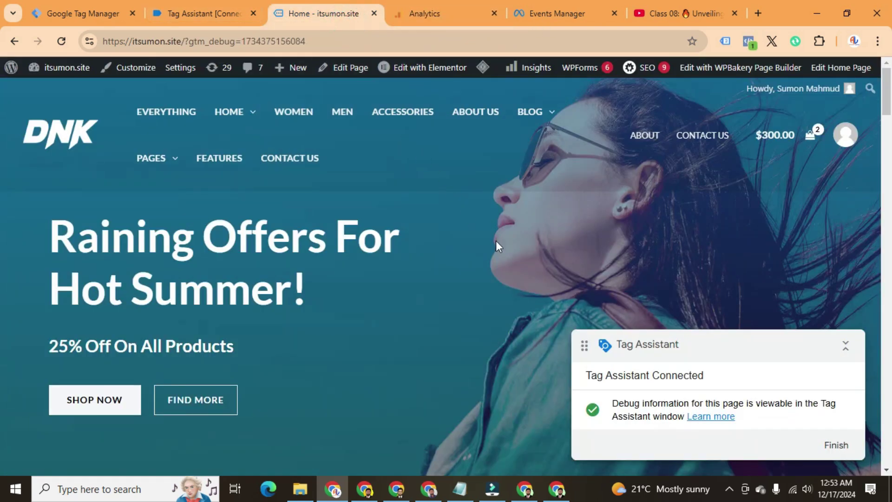
pyautogui.scroll(-15, 504, 255)
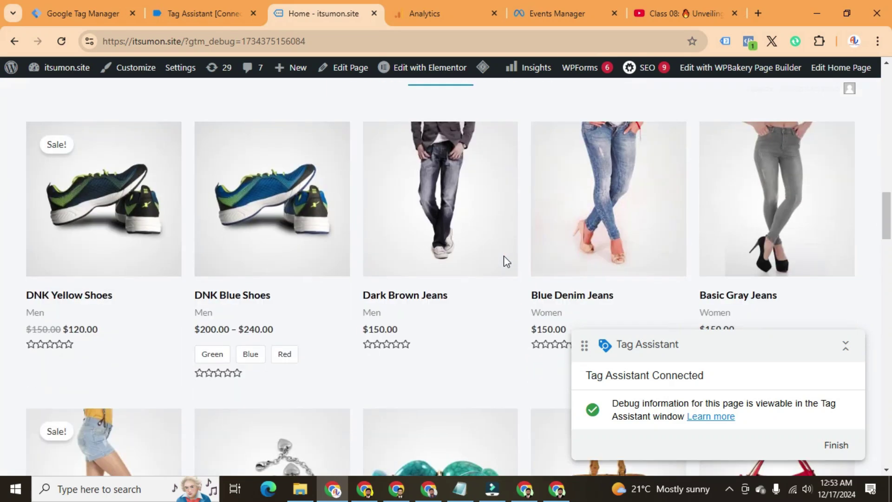
pyautogui.click(388, 297)
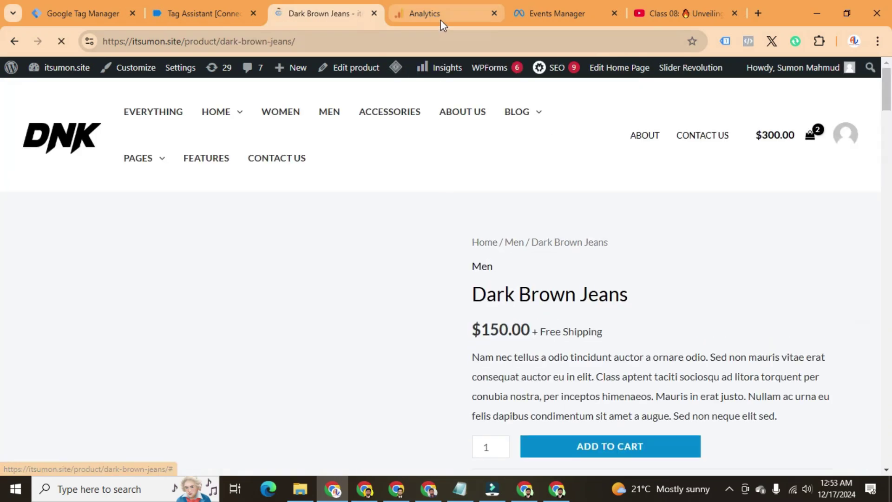
# Step: Switch to DebugView in Google Analytics and check the event stream and the debug device list
pyautogui.click(439, 17)
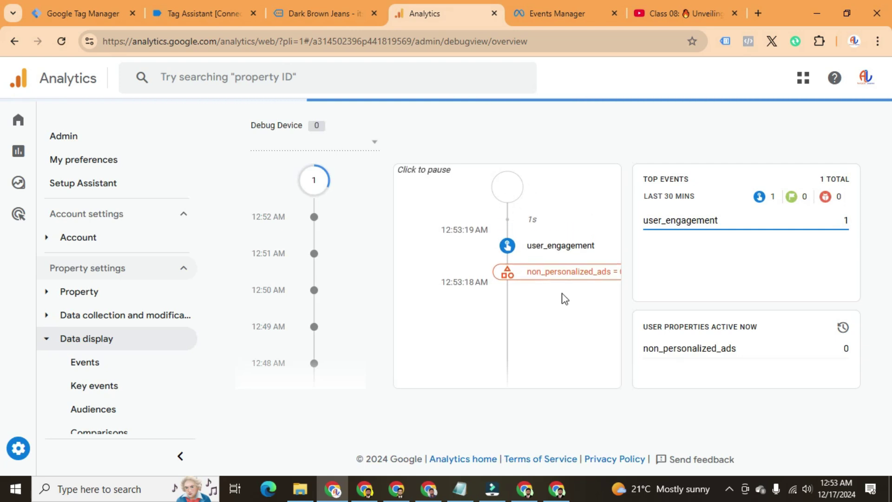
pyautogui.click(372, 137)
pyautogui.click(299, 157)
# Step: Return to the website's Dark Brown Jeans product page and add the product to the cart
pyautogui.click(345, 18)
pyautogui.scroll(-4, 513, 279)
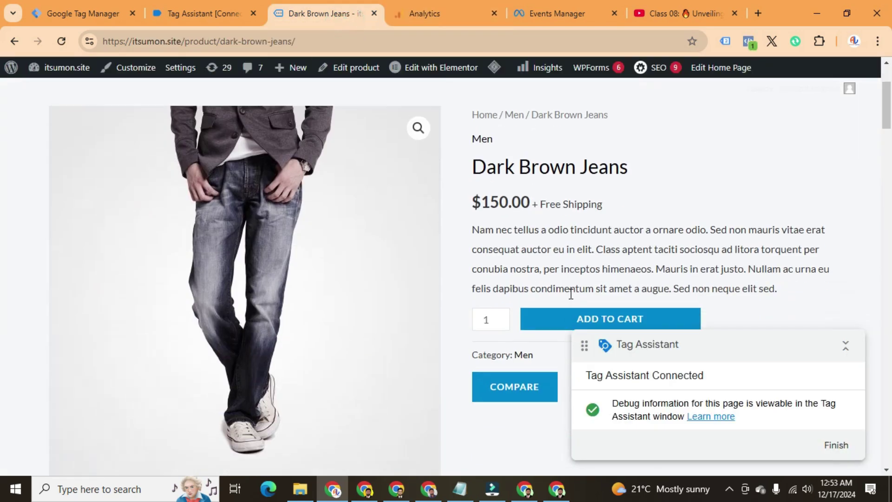
pyautogui.click(601, 258)
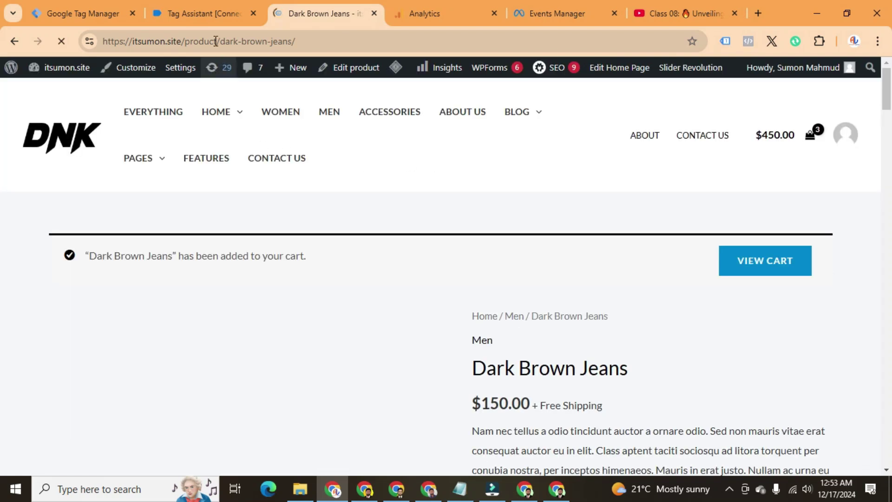
# Step: Switch to Tag Assistant, close the tag details and check which tags fired on the add_to_cart event
pyautogui.click(207, 19)
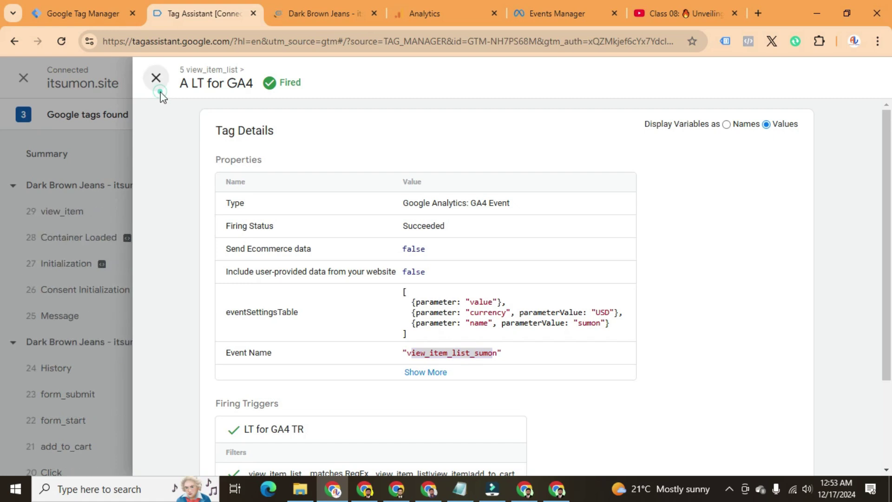
pyautogui.click(156, 78)
pyautogui.scroll(-3, 101, 338)
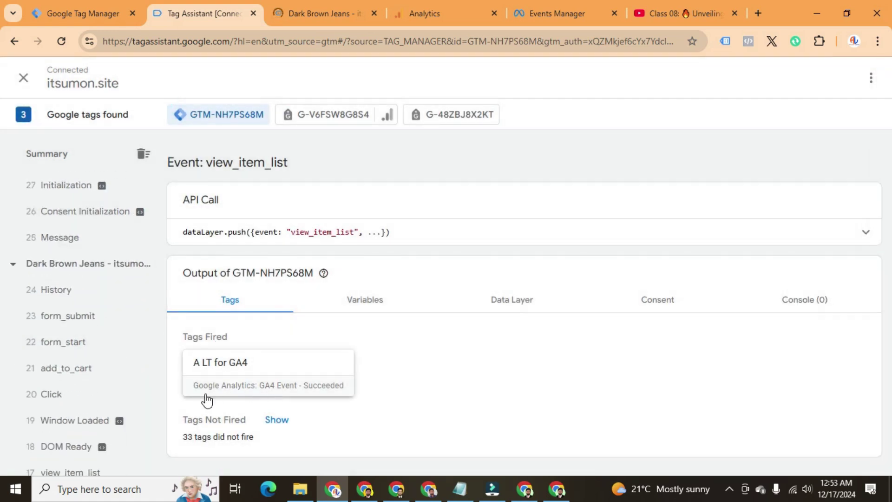
pyautogui.scroll(1, 56, 392)
pyautogui.scroll(-4, 90, 396)
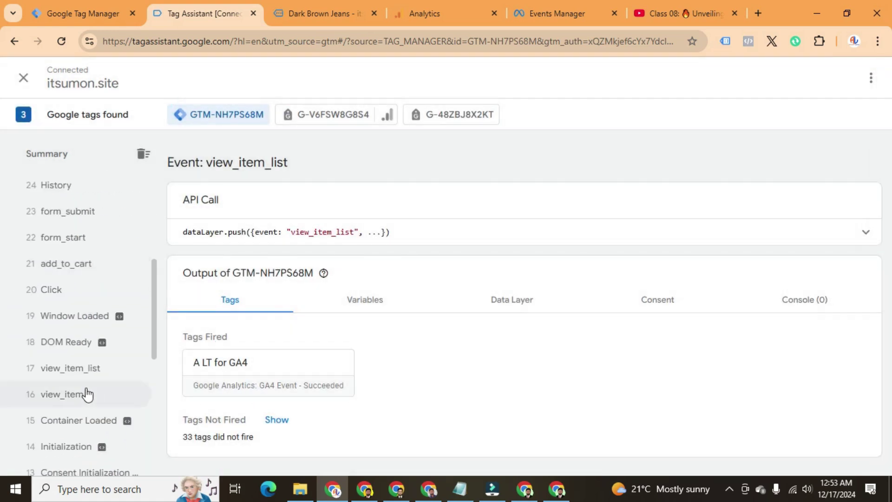
pyautogui.click(65, 265)
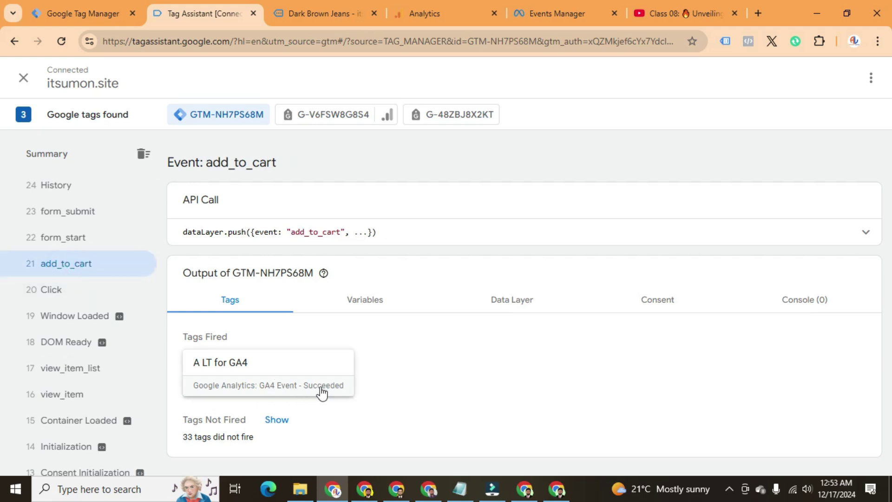
# Step: Check which tags fired on the latest product page's view_item and view_item_list events
pyautogui.scroll(5, 105, 318)
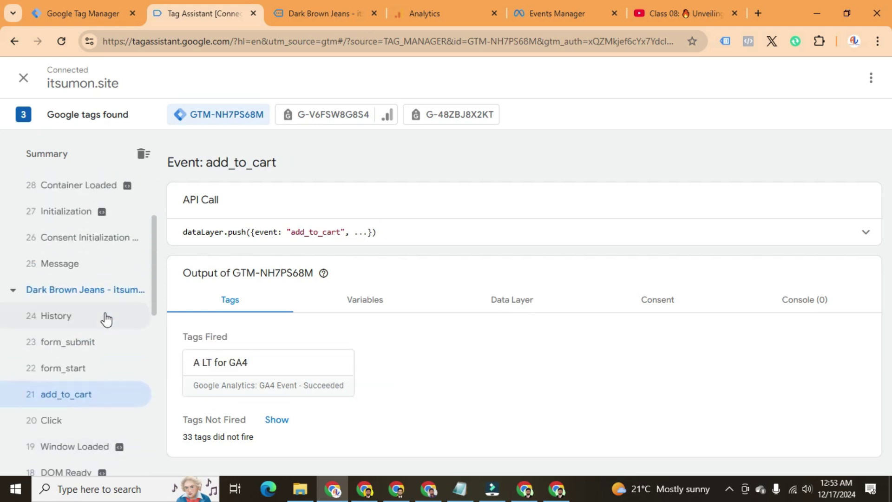
pyautogui.scroll(2, 106, 319)
pyautogui.click(74, 291)
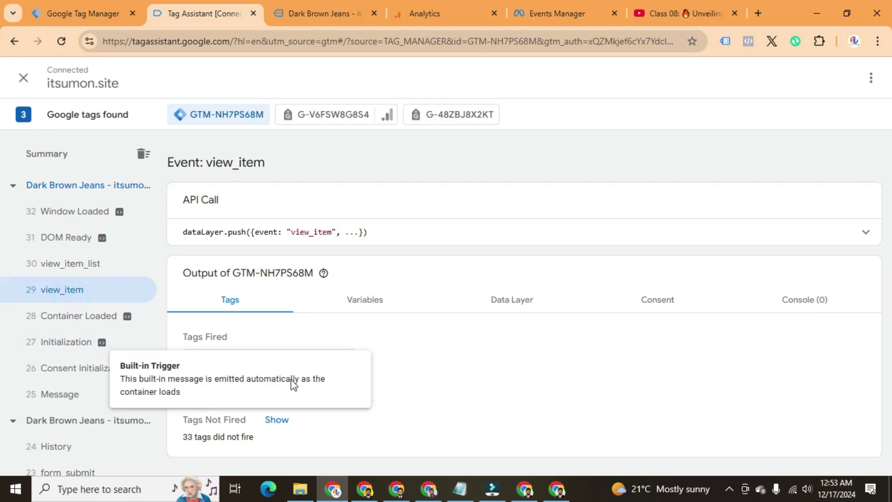
pyautogui.click(100, 266)
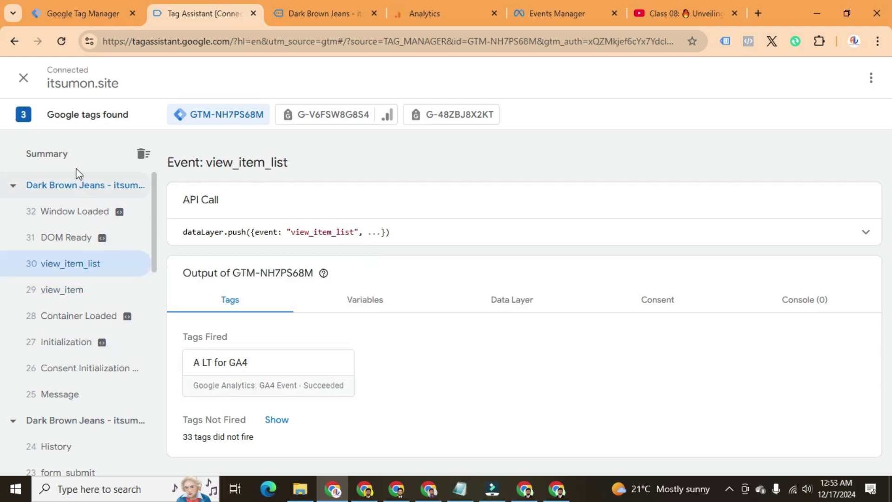
# Step: Open the Tag Assistant summary and review the tags fired across the whole preview session
pyautogui.click(68, 157)
pyautogui.scroll(-1, 648, 405)
pyautogui.scroll(-1, 648, 406)
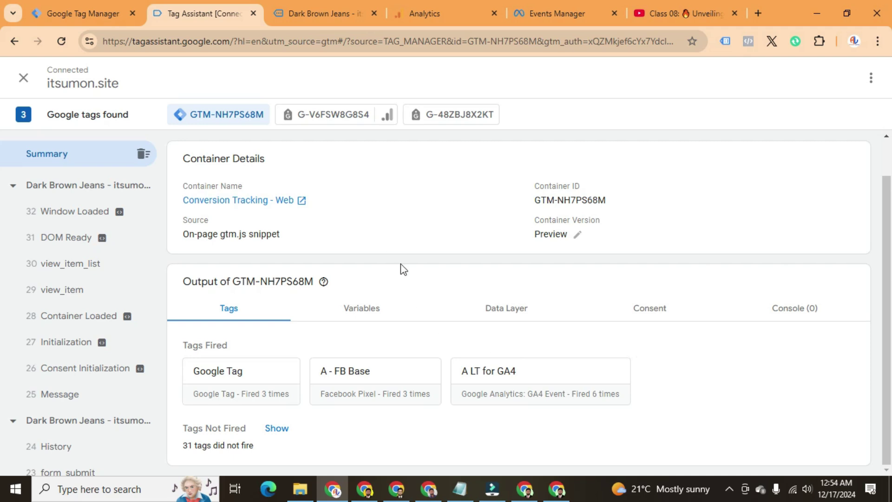
# Step: Open the website's cart page and check in Tag Assistant which tags fired on the view_cart event
pyautogui.click(315, 14)
pyautogui.scroll(-8, 612, 261)
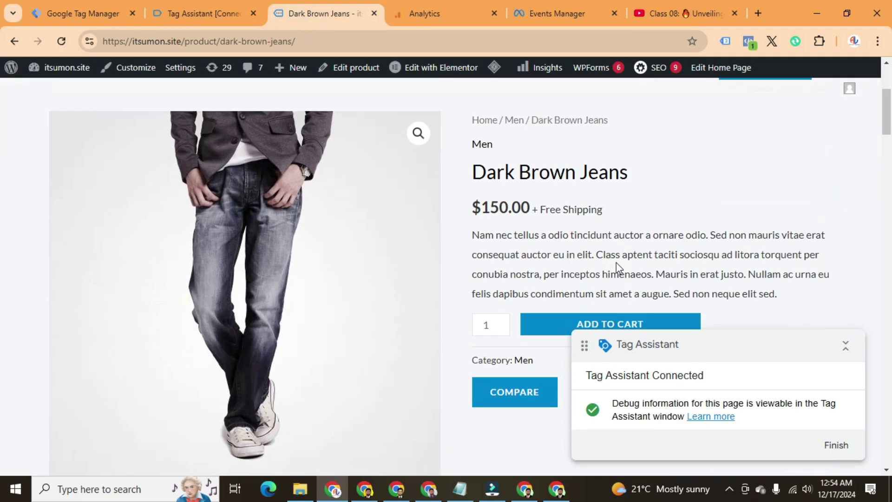
pyautogui.scroll(10, 659, 279)
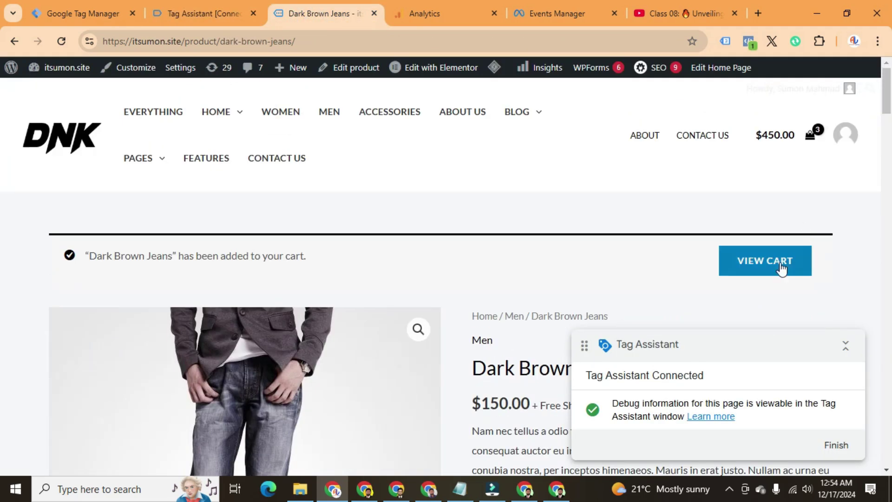
pyautogui.click(780, 262)
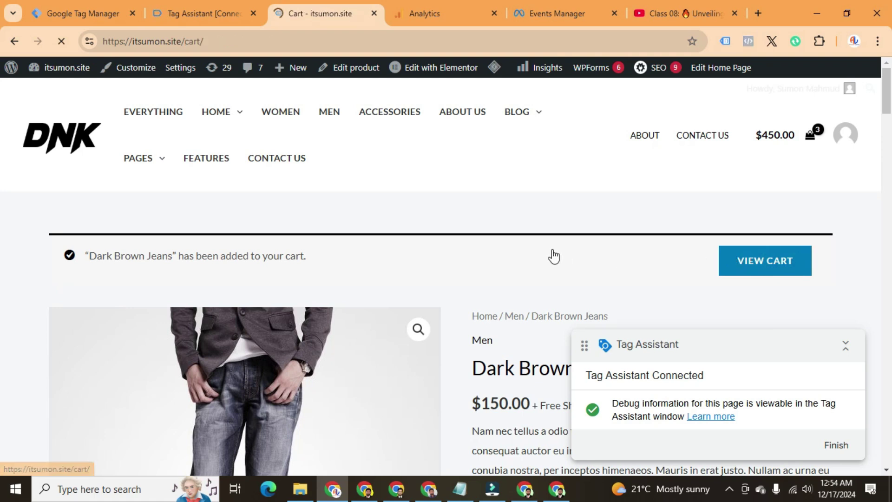
pyautogui.scroll(-5, 611, 261)
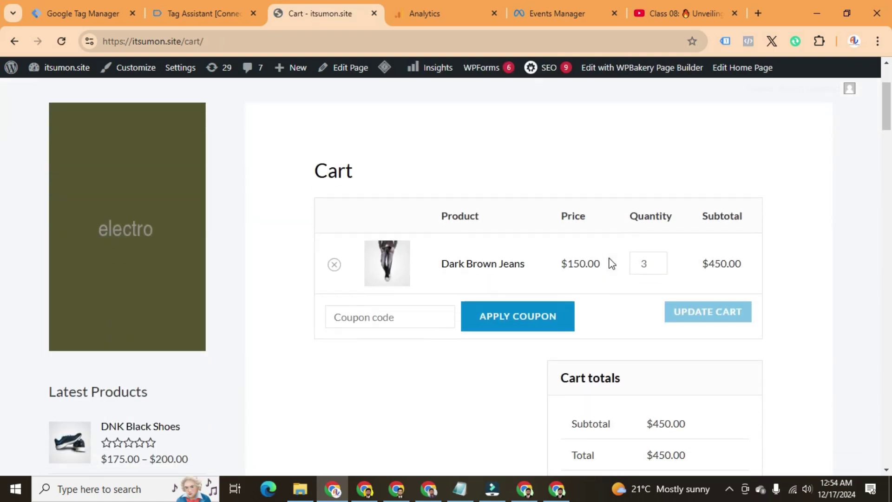
pyautogui.click(217, 12)
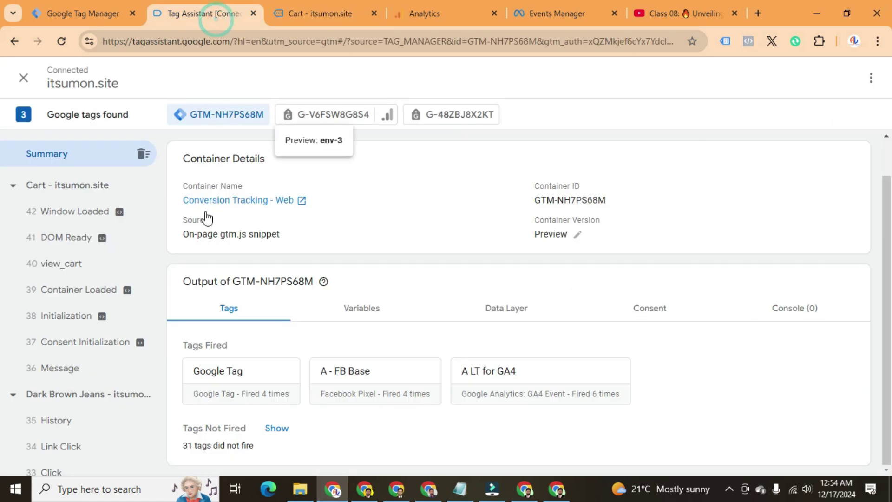
pyautogui.click(67, 274)
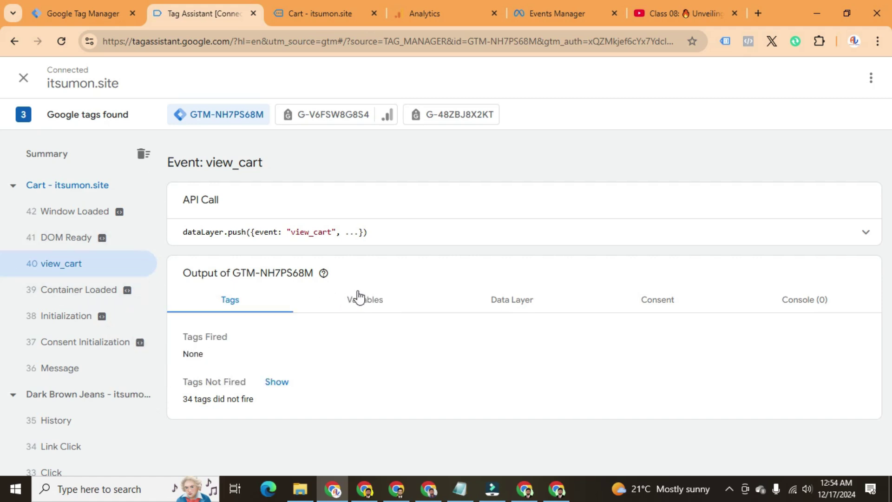
# Step: Proceed to checkout on the website and check in Tag Assistant which tags fired on the begin_checkout event
pyautogui.click(300, 13)
pyautogui.scroll(-3, 637, 265)
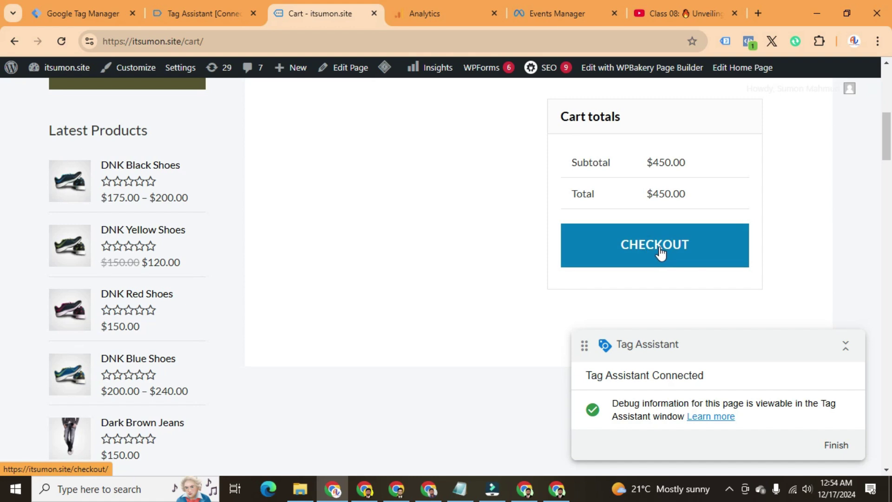
pyautogui.click(660, 253)
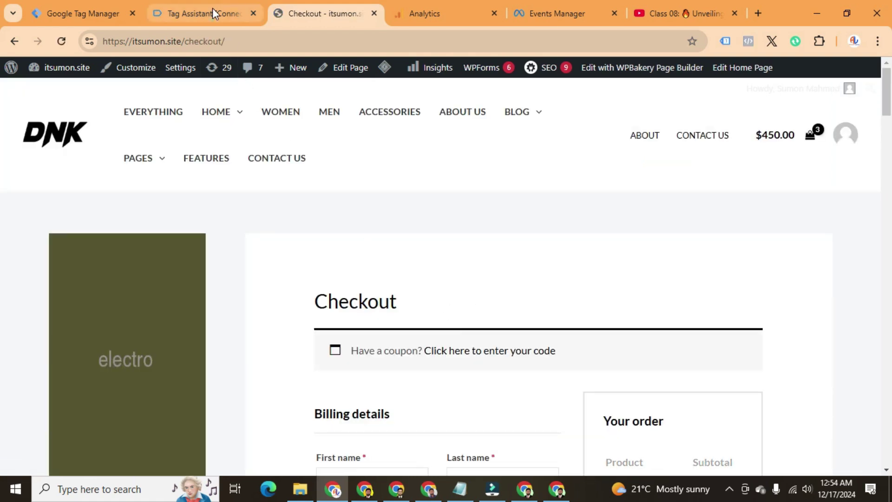
pyautogui.click(213, 8)
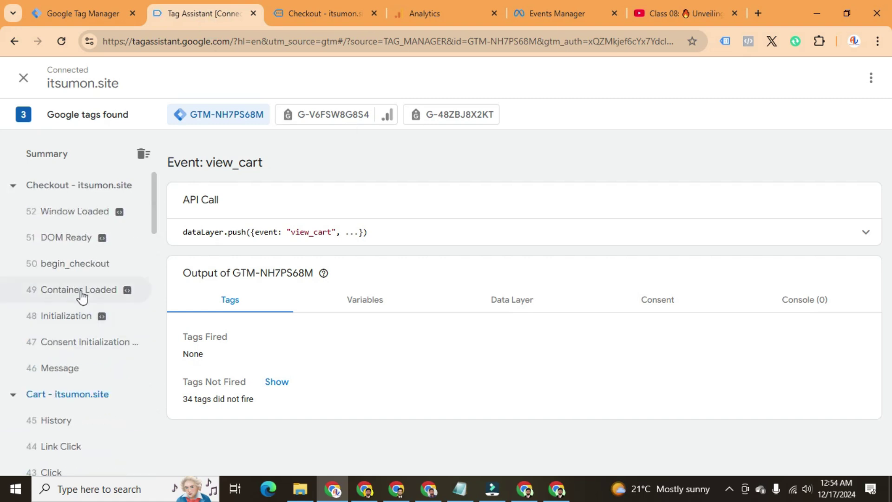
pyautogui.click(73, 269)
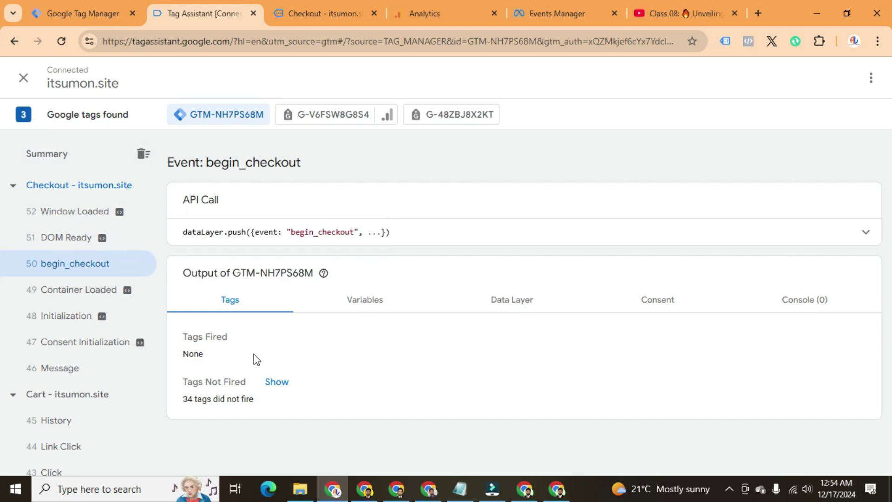
# Step: Switch to DebugView in Google Analytics and examine the incoming events and the top events list
pyautogui.click(434, 15)
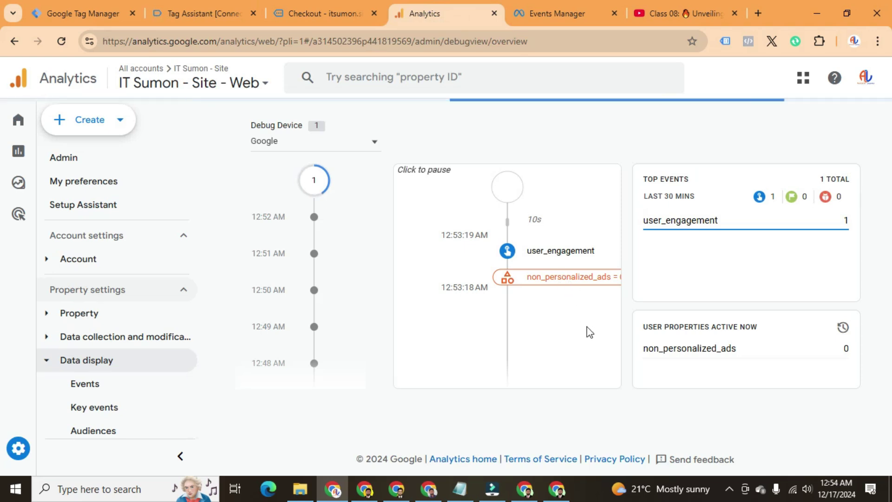
pyautogui.scroll(-3, 578, 325)
pyautogui.scroll(3, 579, 328)
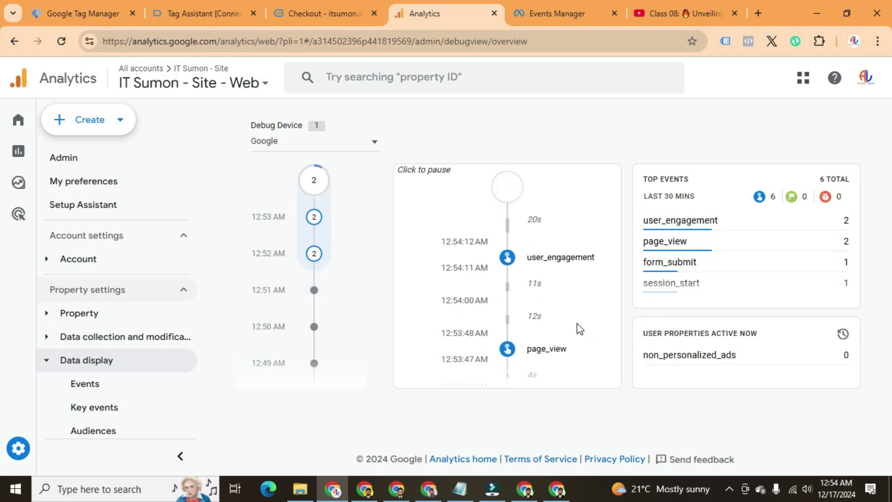
pyautogui.scroll(-3, 579, 328)
pyautogui.scroll(3, 579, 328)
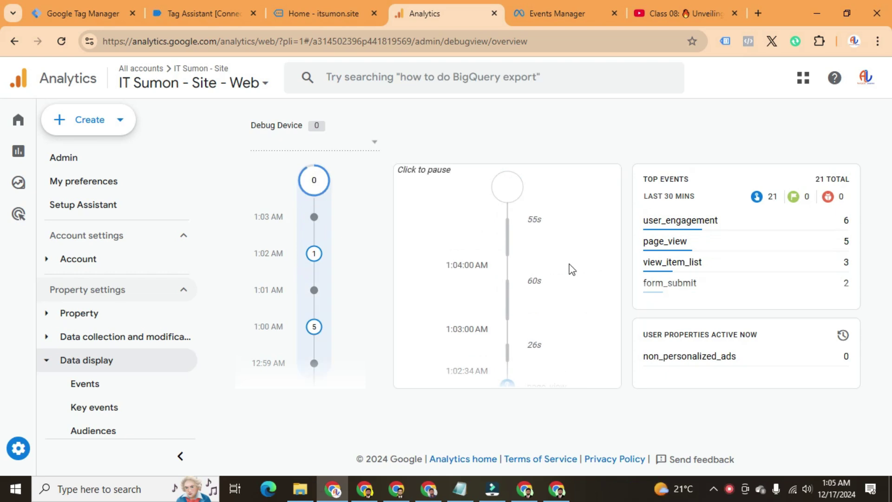
# Step: Switch to Tag Manager, close the Version 26 details and return to the Default Workspace overview
pyautogui.click(83, 19)
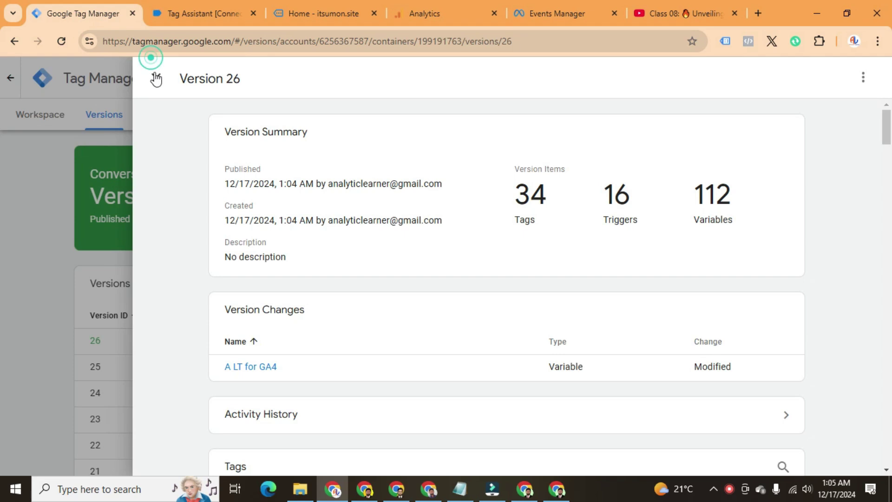
pyautogui.click(156, 78)
pyautogui.click(61, 127)
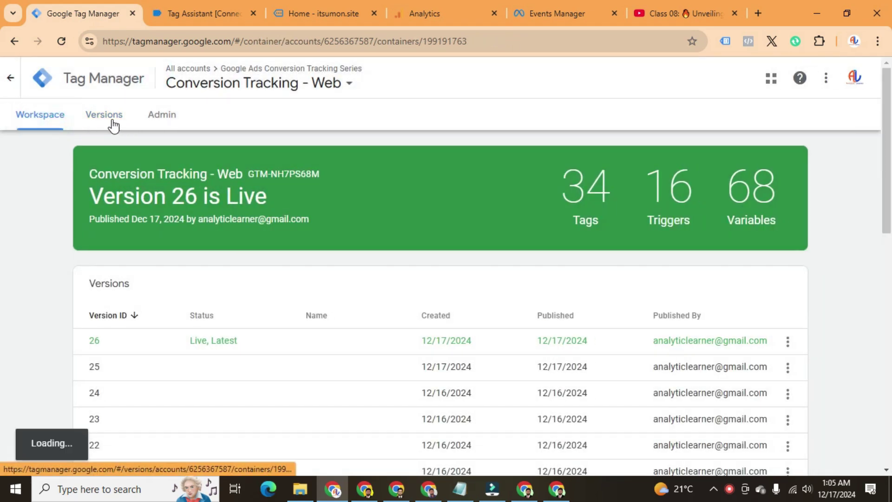
pyautogui.click(110, 123)
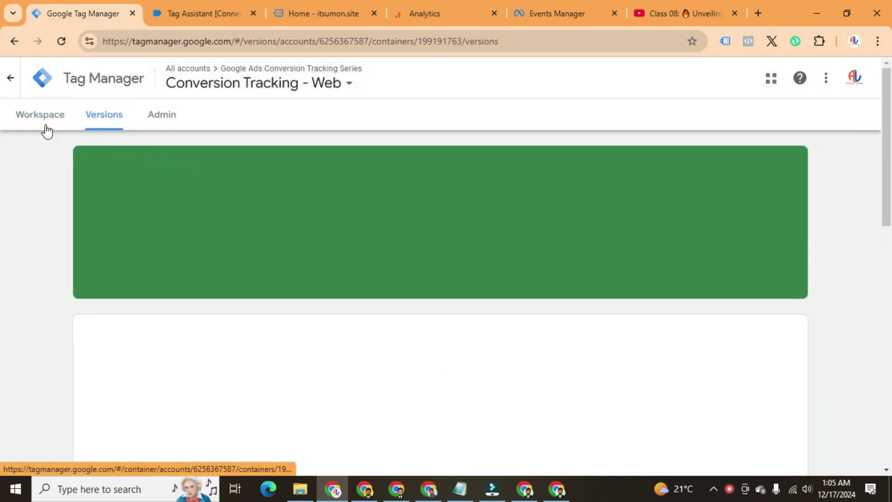
pyautogui.click(65, 123)
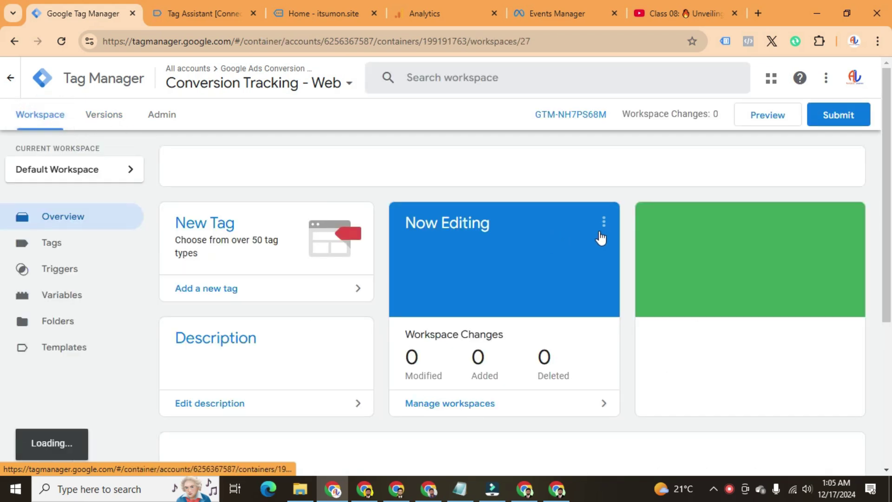
# Step: Preview the Default Workspace with Tag Assistant connected to the website, and switch to DebugView in Google Analytics
pyautogui.click(769, 121)
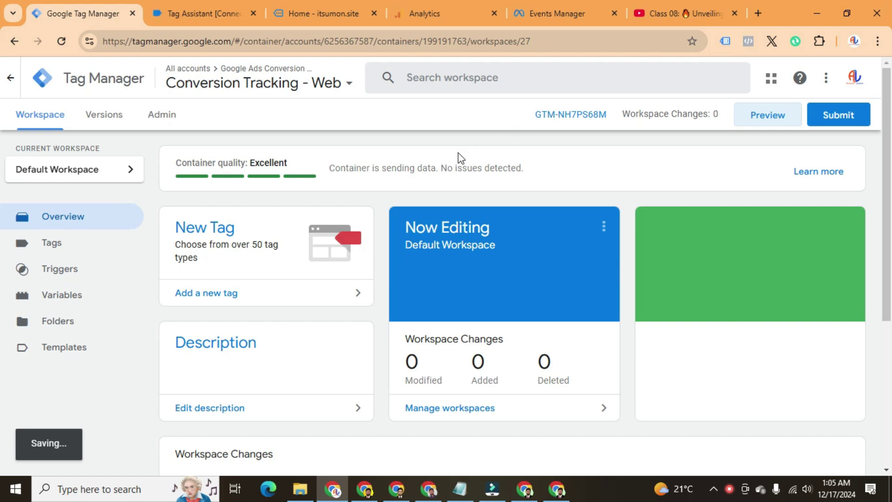
pyautogui.click(182, 7)
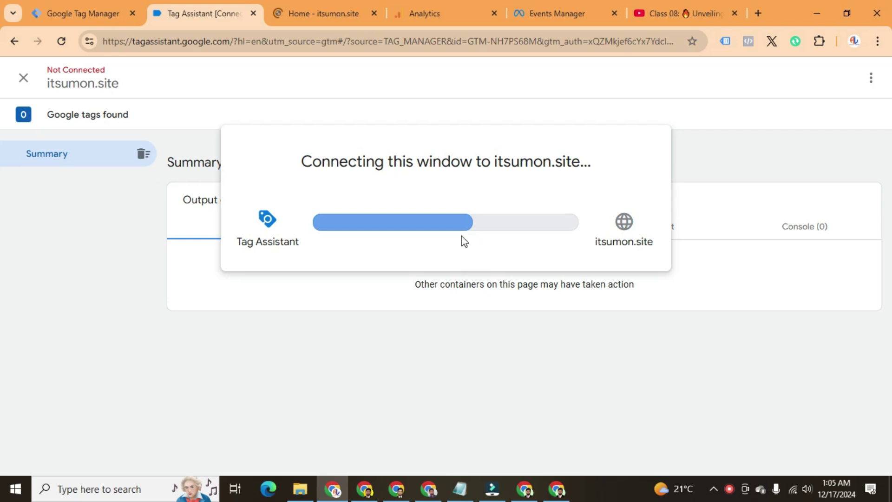
pyautogui.click(436, 15)
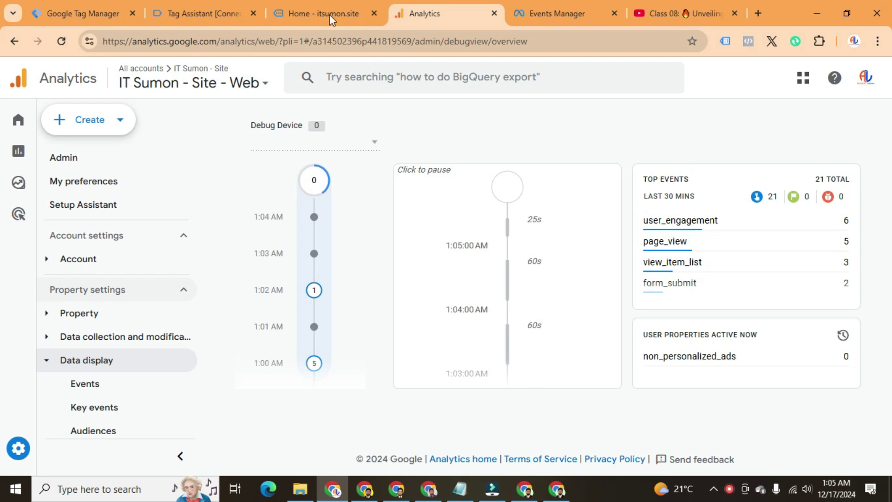
# Step: Switch to Tag Assistant and examine the full details of the A LT for GA4 tag on the homepage's view_item_list event
pyautogui.click(231, 6)
pyautogui.click(457, 305)
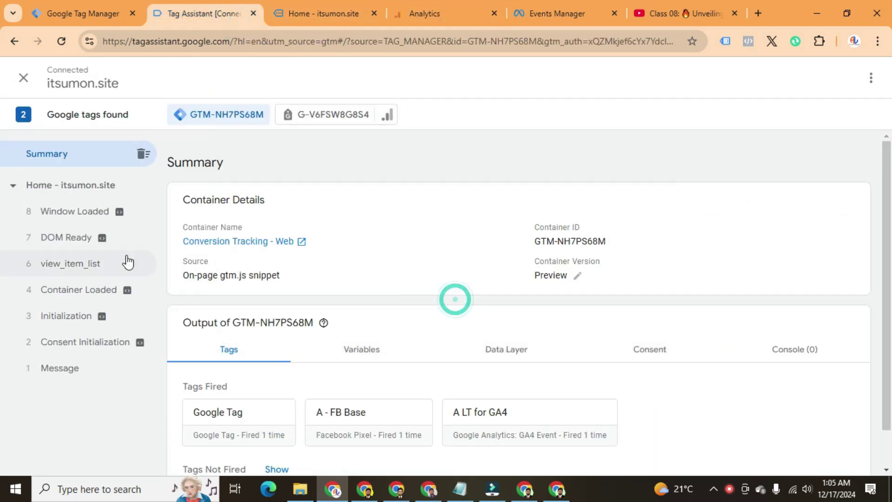
pyautogui.click(78, 263)
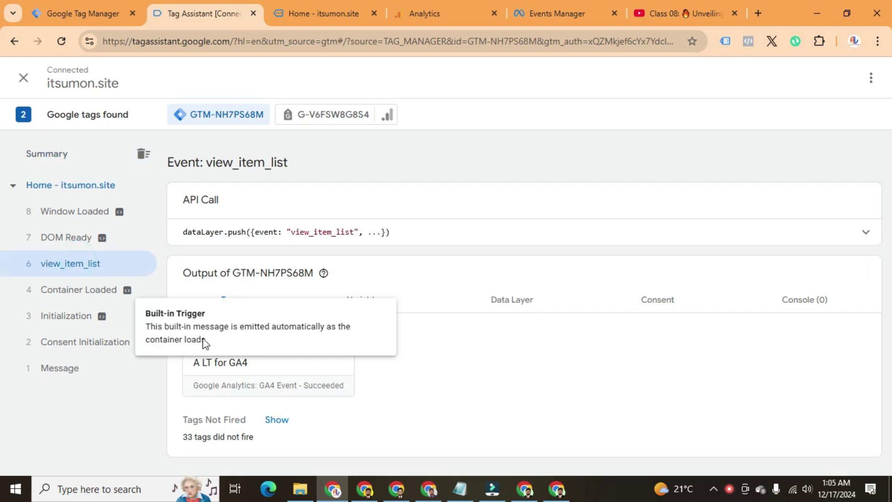
pyautogui.click(237, 373)
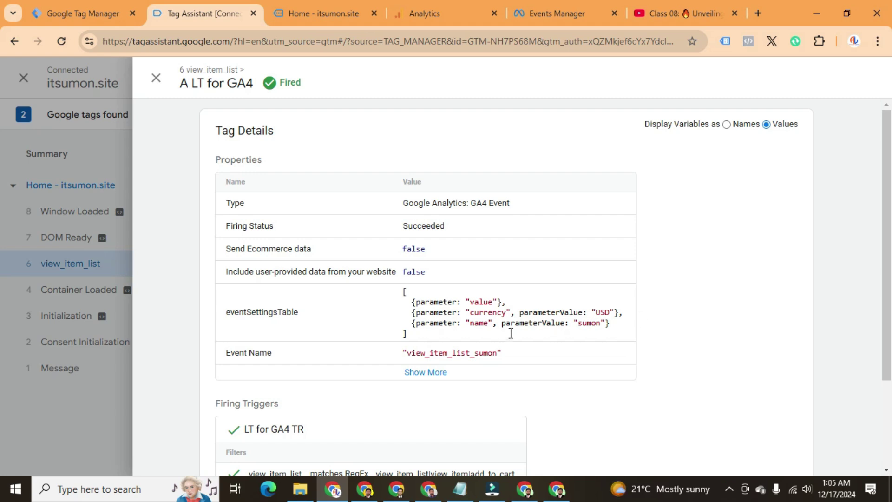
pyautogui.click(441, 379)
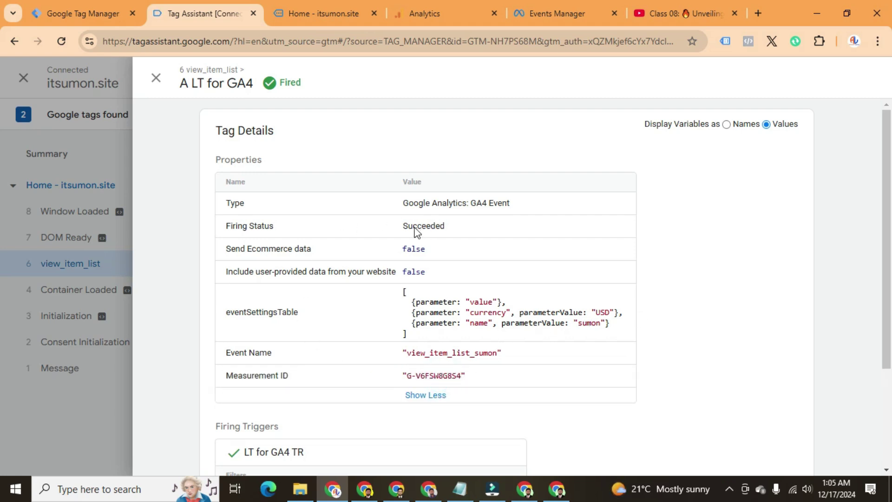
pyautogui.click(156, 78)
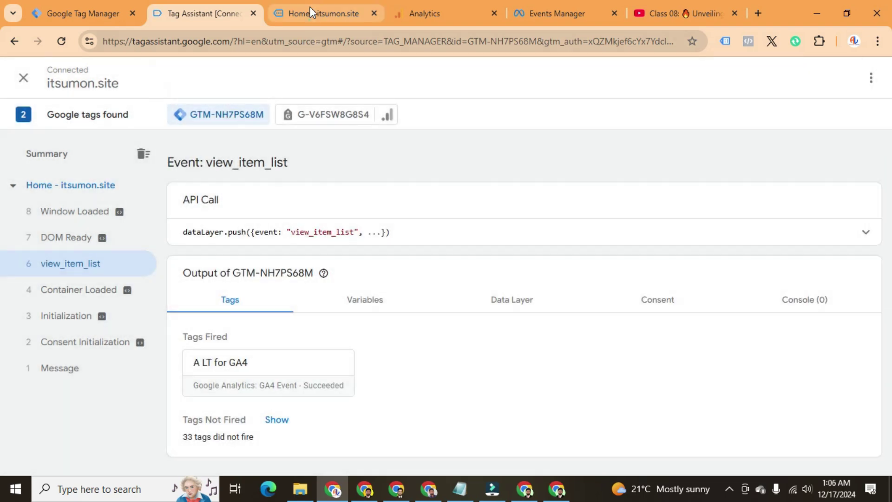
# Step: Switch to the website and open the Dark Brown Jeans product from the Featured Products on the homepage
pyautogui.click(310, 13)
pyautogui.scroll(-5, 455, 256)
pyautogui.scroll(-15, 460, 258)
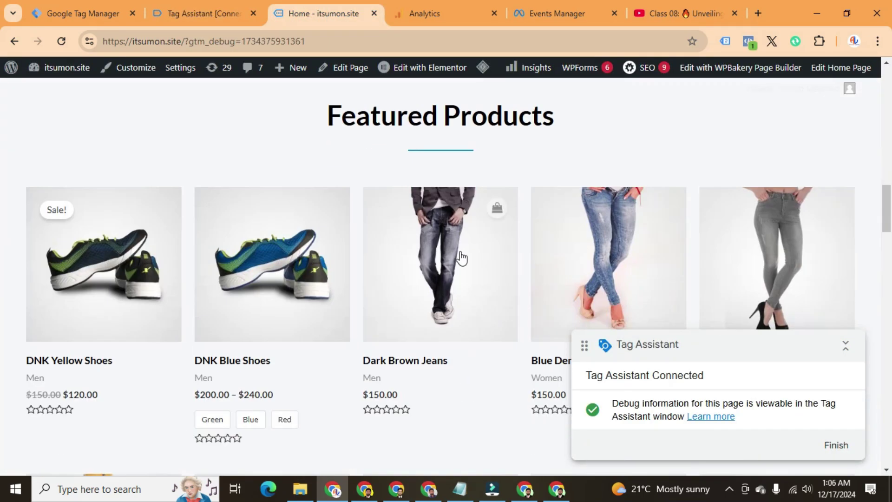
pyautogui.scroll(3, 419, 219)
pyautogui.click(416, 230)
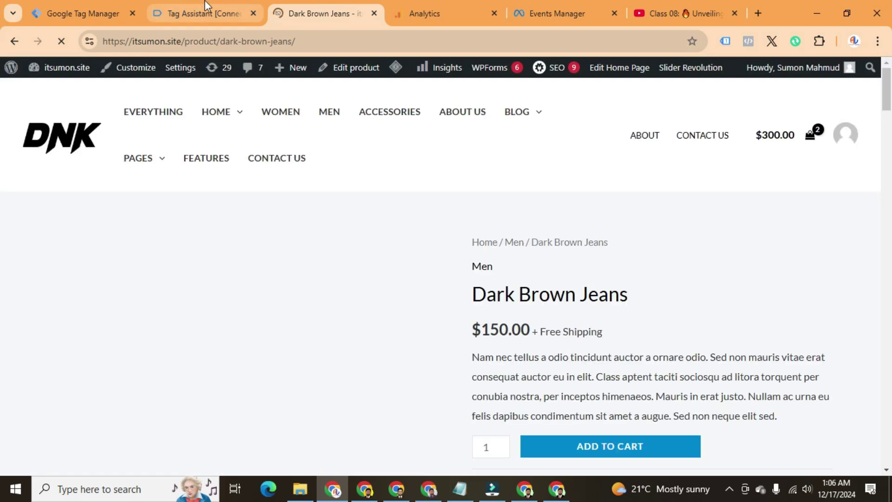
# Step: Check in Tag Assistant which tags fired on the product page's view_item and view_item_list events and the homepage's select_item event
pyautogui.click(211, 10)
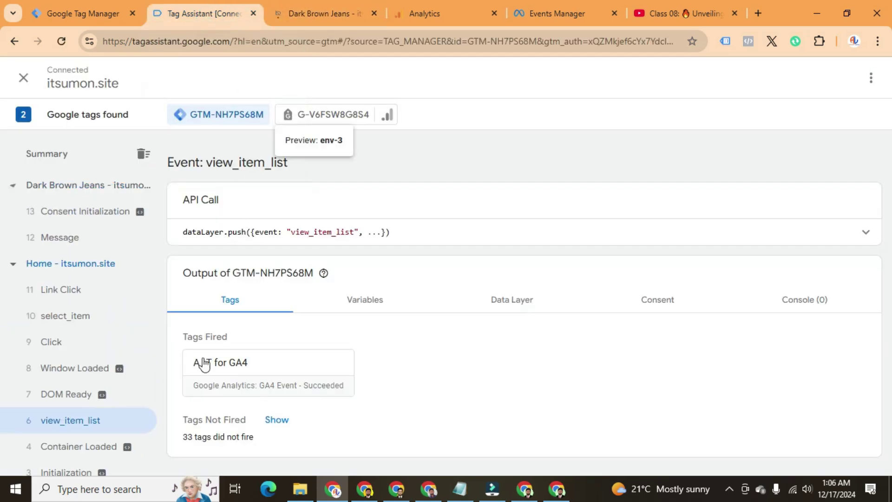
pyautogui.scroll(-2, 86, 353)
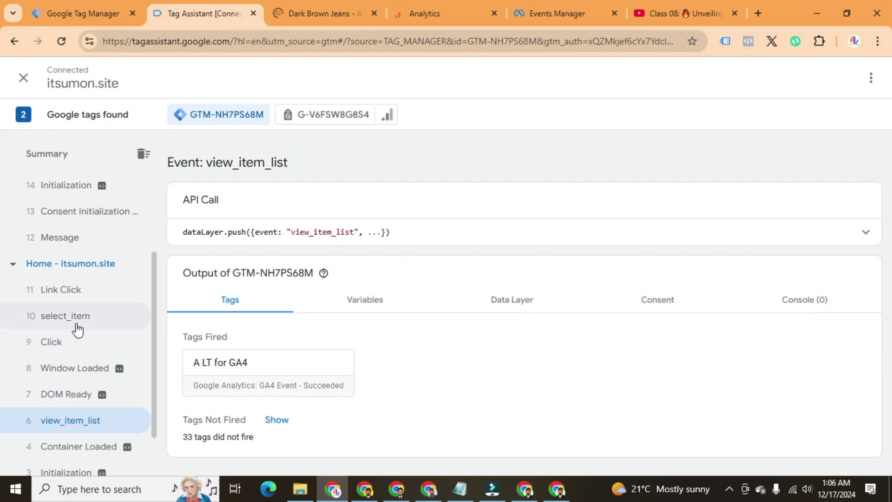
pyautogui.scroll(3, 76, 327)
pyautogui.click(85, 294)
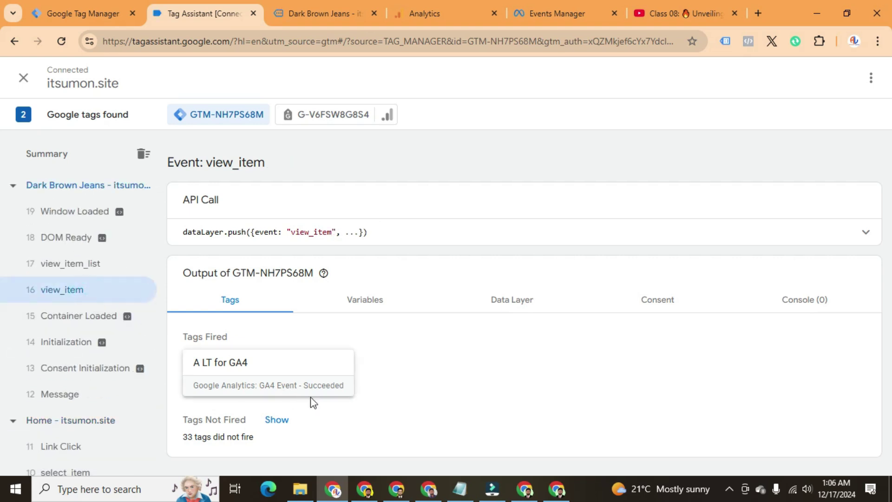
pyautogui.click(77, 268)
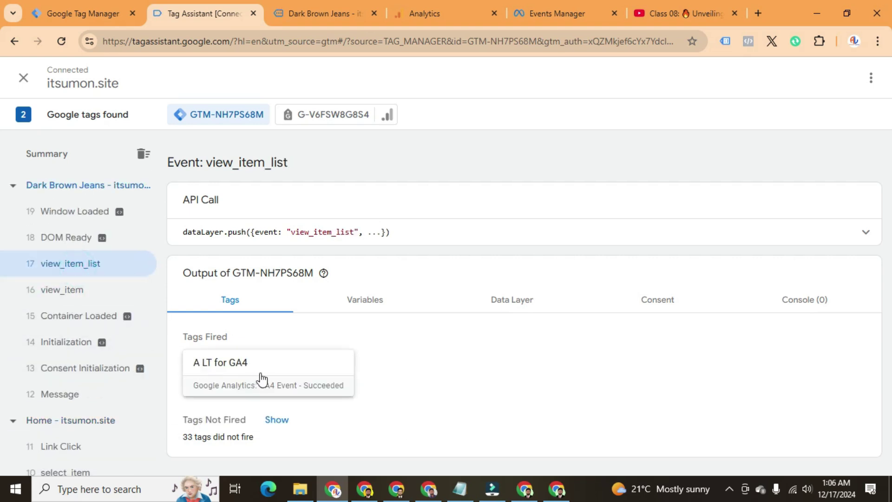
pyautogui.scroll(-3, 129, 349)
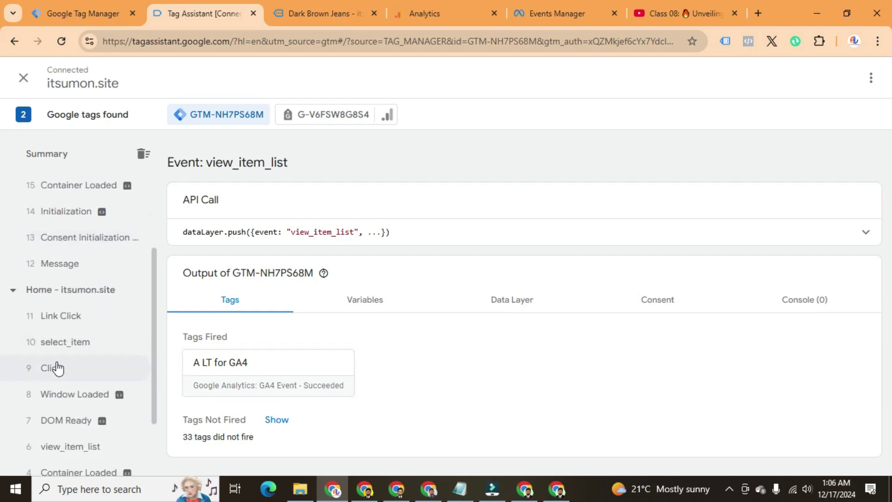
pyautogui.click(67, 352)
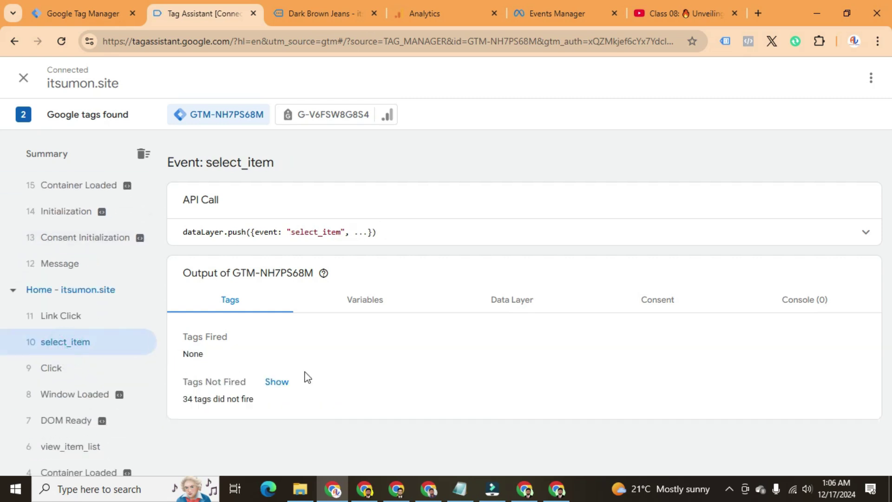
pyautogui.scroll(3, 112, 330)
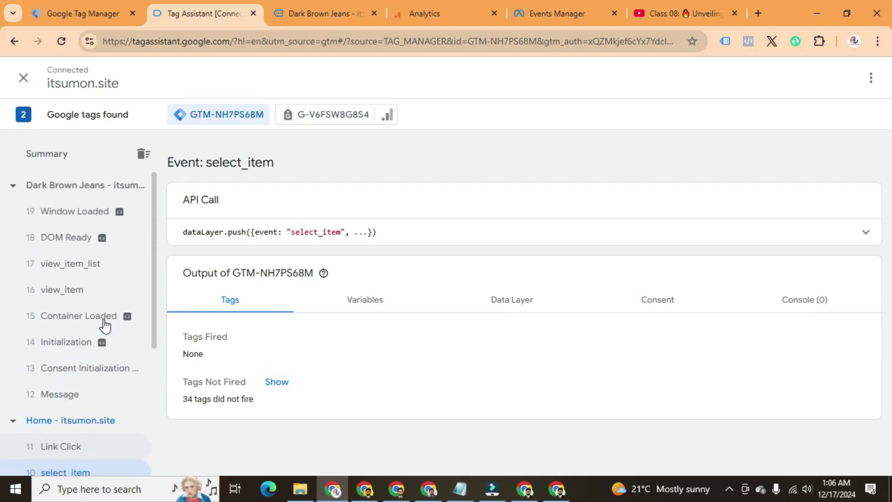
pyautogui.click(77, 291)
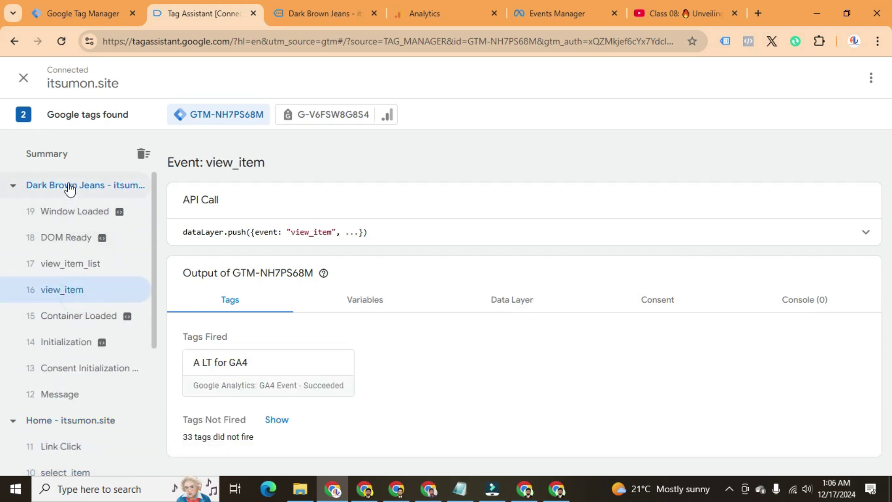
pyautogui.click(66, 153)
# Step: Increase the quantity of Dark Brown Jeans on the website and add the product to the cart
pyautogui.click(325, 13)
pyautogui.scroll(-4, 470, 246)
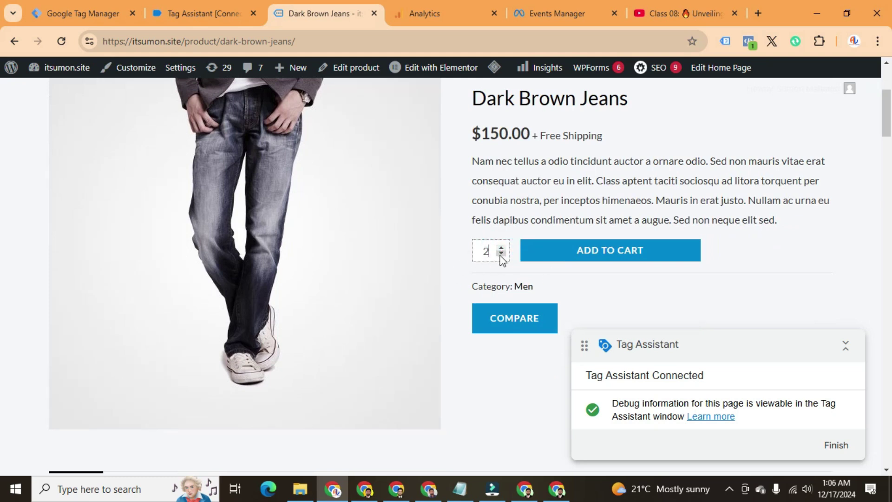
pyautogui.click(598, 258)
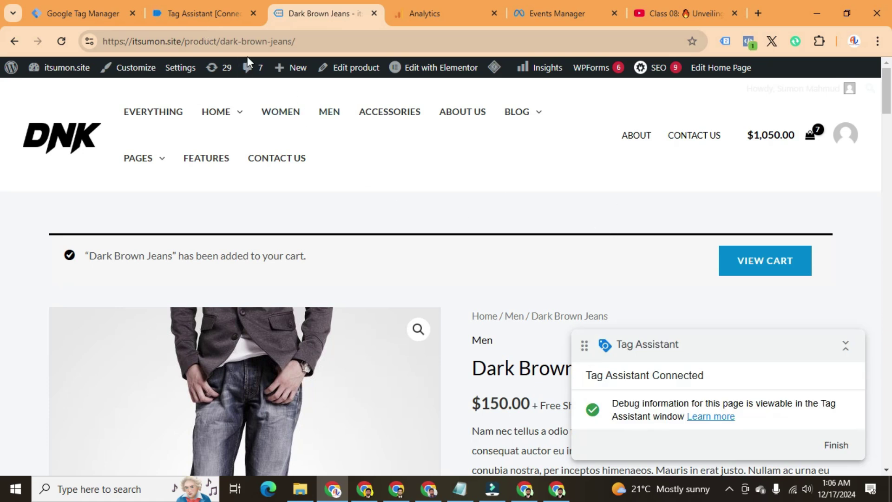
# Step: Examine the A LT for GA4 tag's firing status, event name and parameters on the add_to_cart event in Tag Assistant
pyautogui.click(200, 17)
pyautogui.scroll(-3, 93, 371)
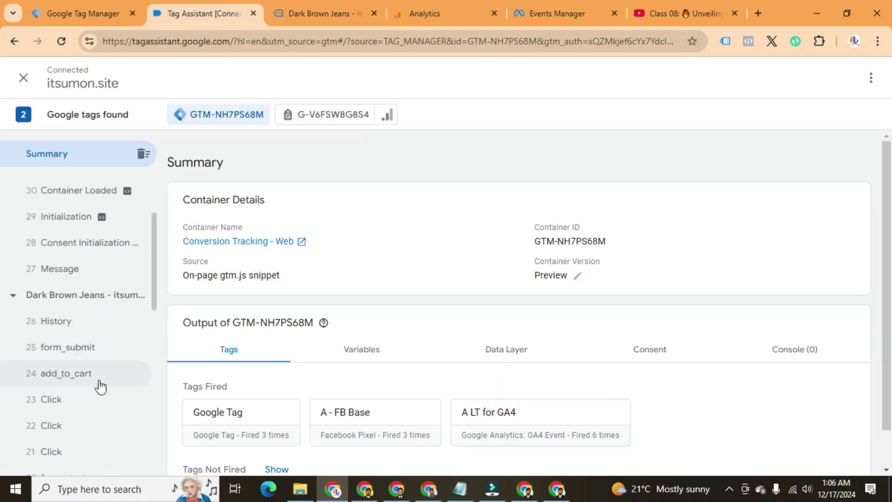
pyautogui.click(85, 372)
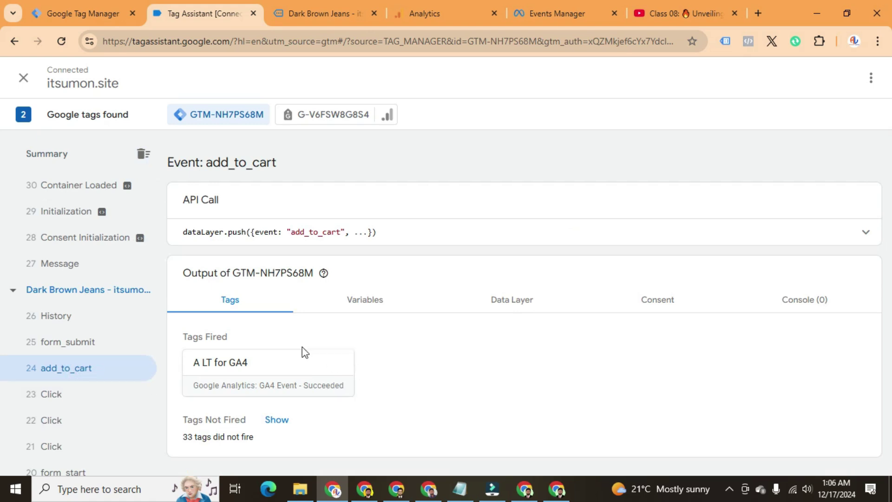
pyautogui.click(250, 381)
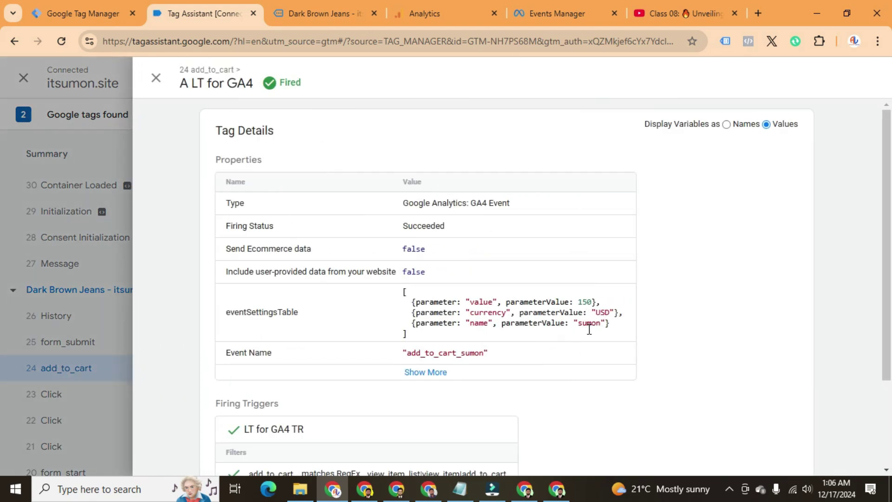
pyautogui.click(454, 373)
pyautogui.scroll(-1, 418, 353)
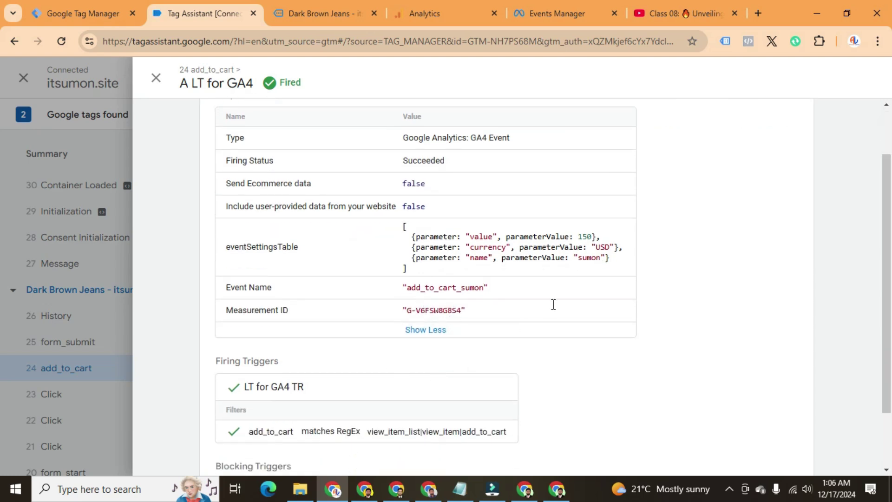
pyautogui.moveTo(407, 288); pyautogui.dragTo(485, 287)
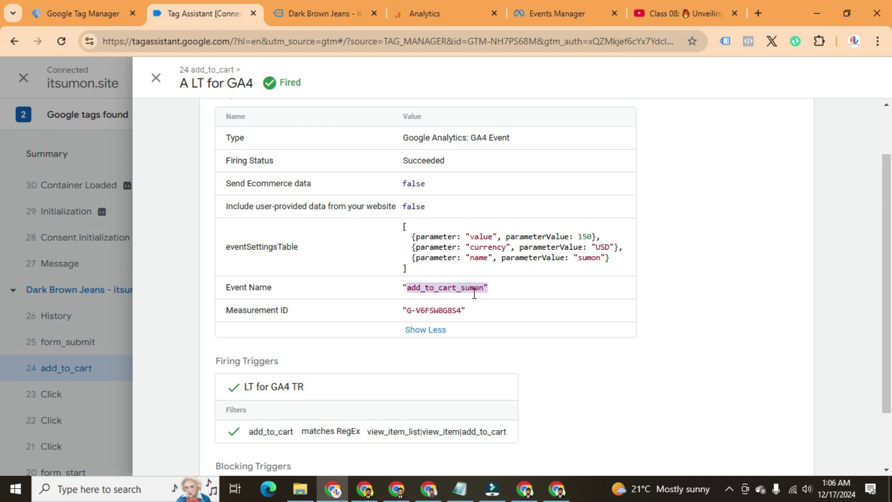
pyautogui.scroll(1, 474, 293)
pyautogui.moveTo(407, 228); pyautogui.dragTo(463, 231)
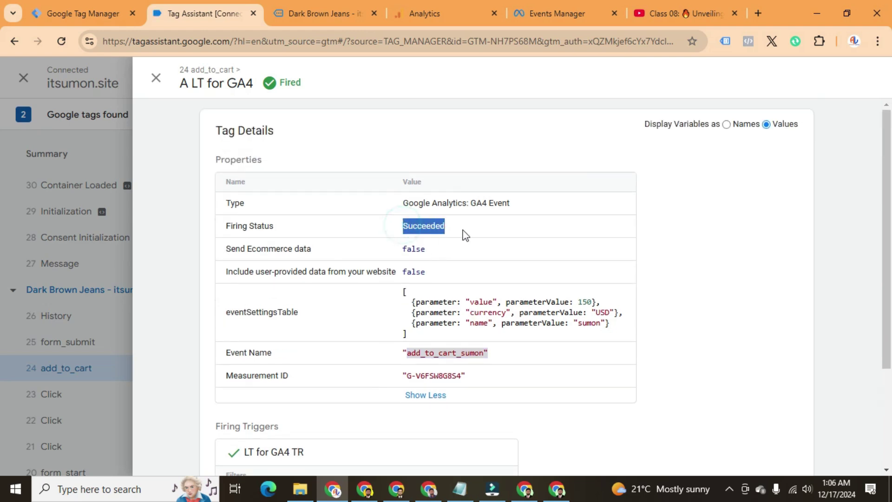
pyautogui.click(157, 80)
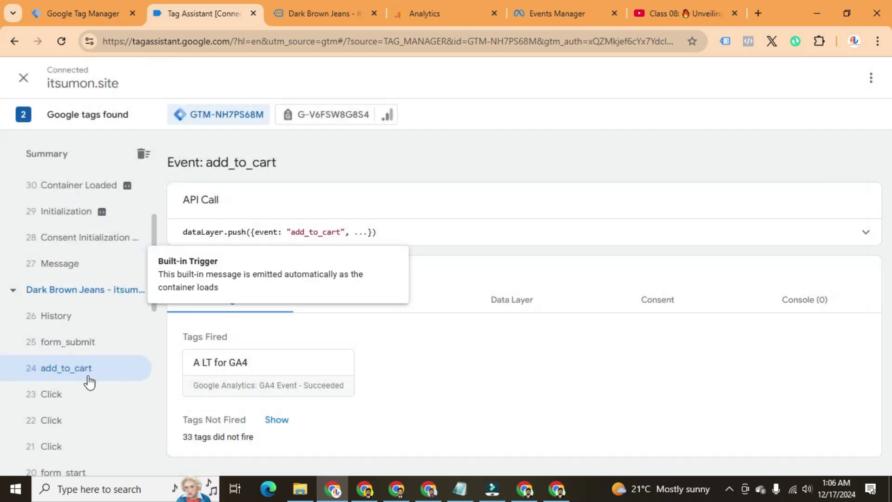
# Step: Check which tags fired on the view_item and view_item_list events of the reloaded Dark Brown Jeans page
pyautogui.scroll(3, 86, 390)
pyautogui.click(66, 297)
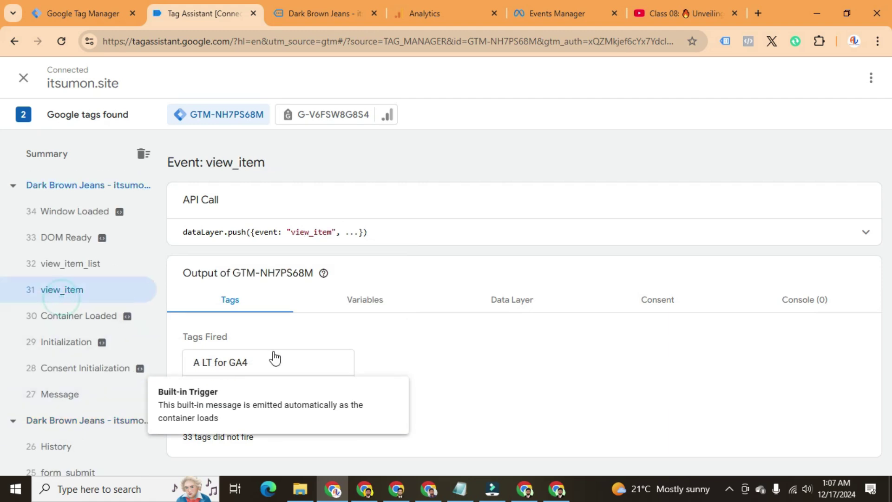
pyautogui.click(129, 266)
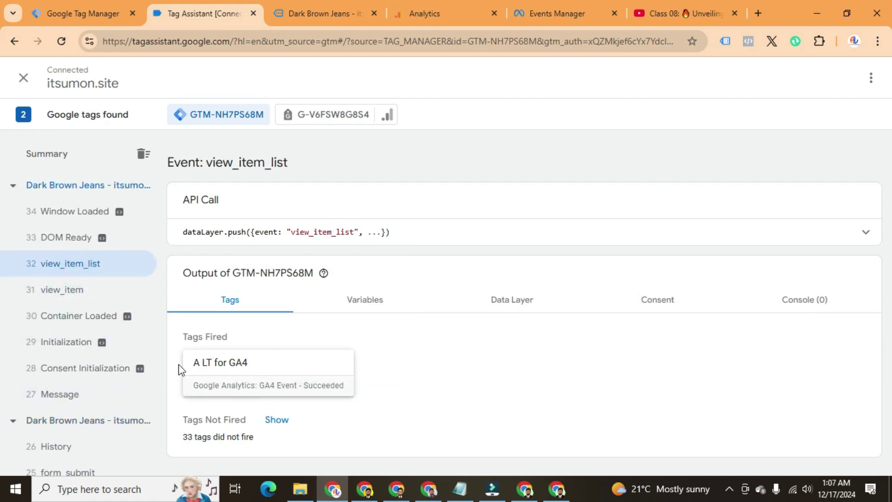
pyautogui.scroll(-1, 67, 341)
pyautogui.scroll(-1, 70, 335)
pyautogui.scroll(2, 93, 323)
# Step: View the cart on the website and check in Tag Assistant which tags fired on the view_cart event
pyautogui.click(334, 12)
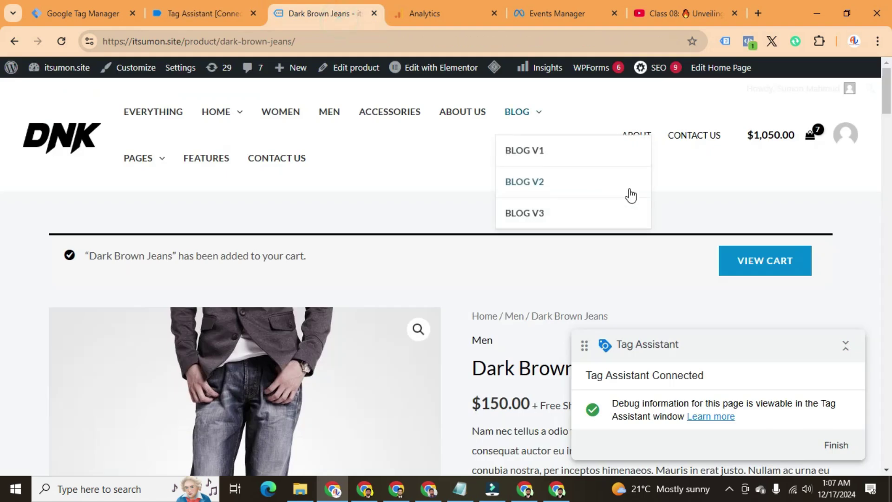
pyautogui.click(762, 261)
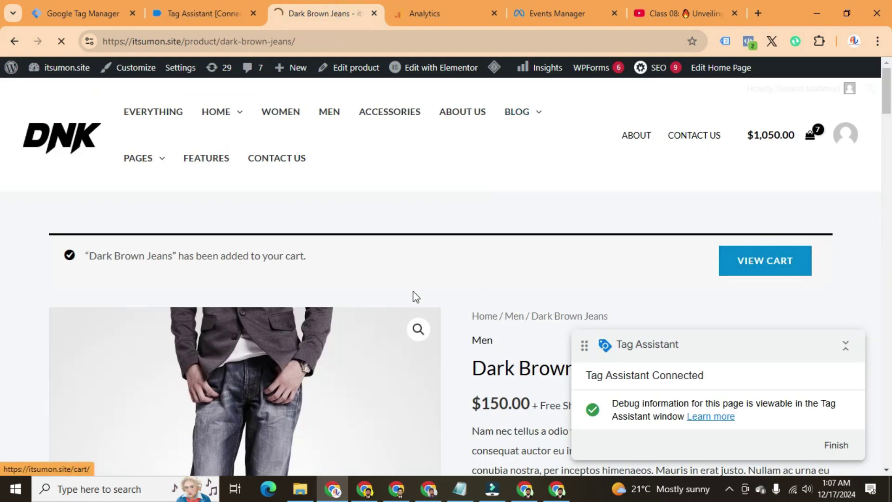
pyautogui.click(225, 14)
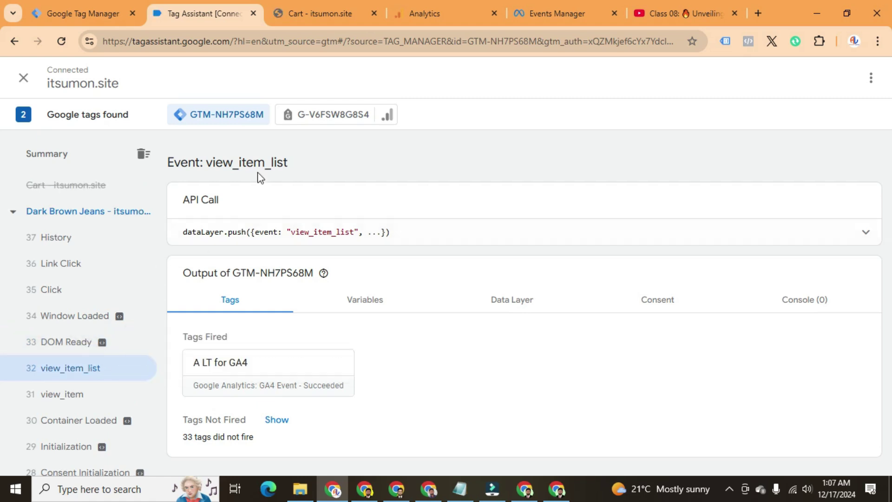
pyautogui.click(70, 264)
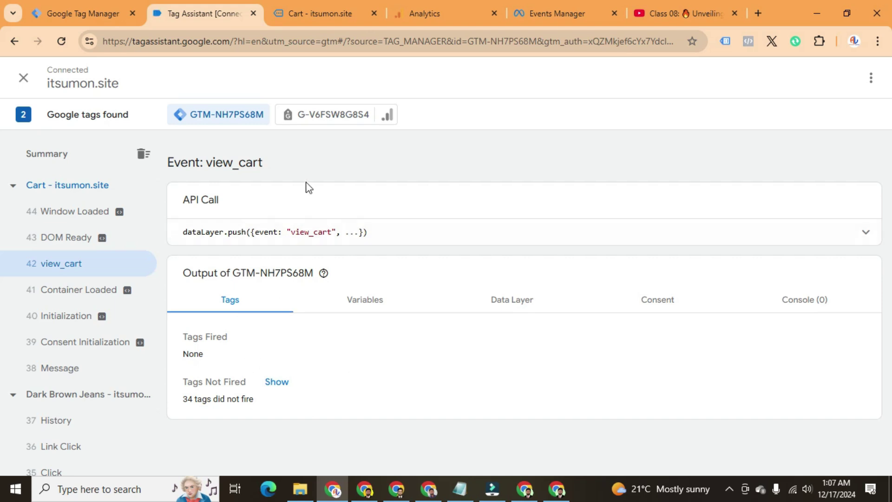
# Step: Switch to Analytics DebugView and inspect the currency, name and value parameters of the view_item_sumon event
pyautogui.click(406, 5)
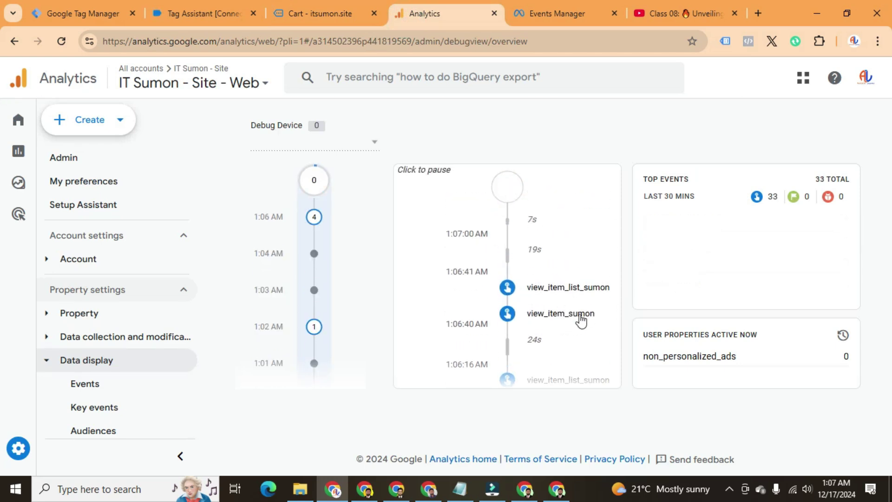
pyautogui.scroll(-1, 581, 320)
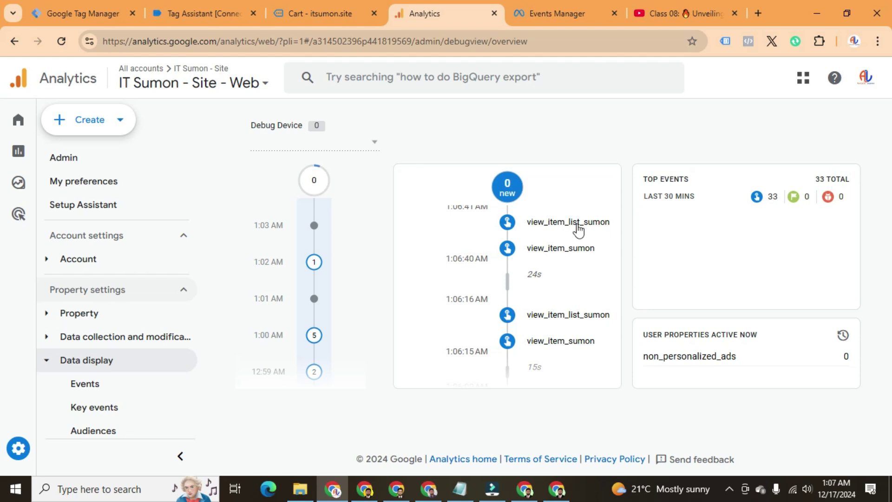
pyautogui.scroll(-1, 572, 369)
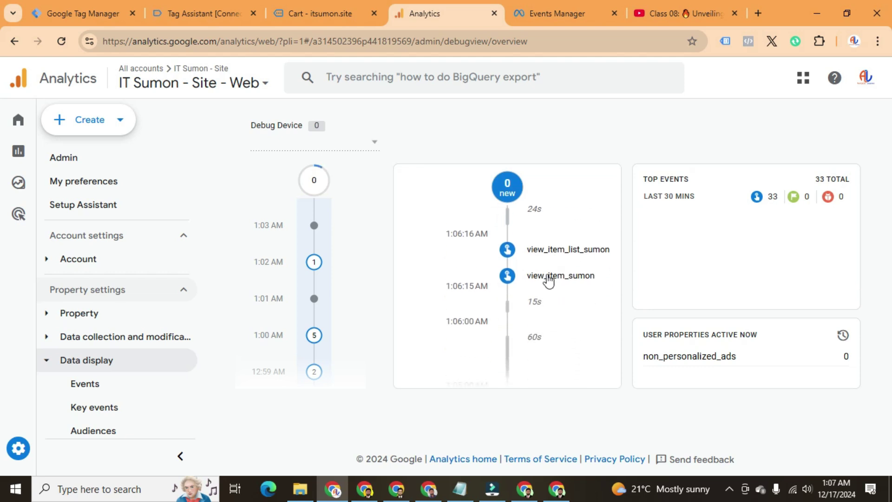
pyautogui.click(577, 278)
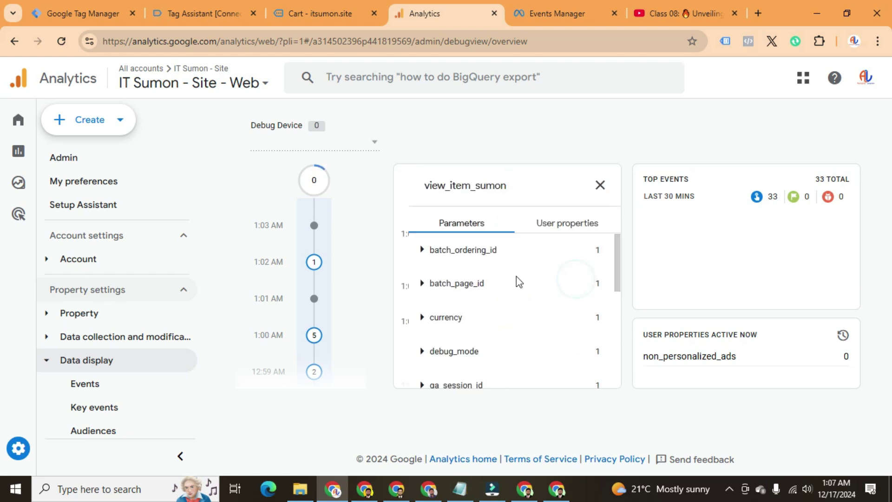
pyautogui.click(423, 319)
pyautogui.scroll(-3, 441, 353)
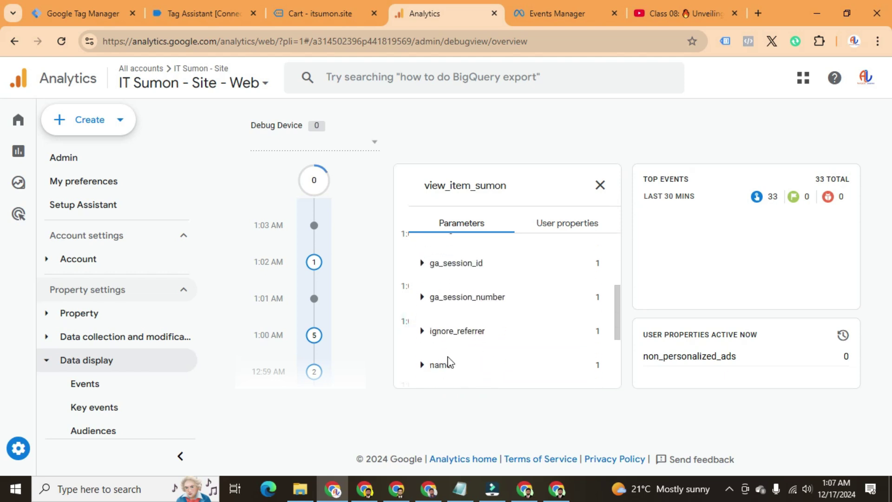
pyautogui.click(423, 309)
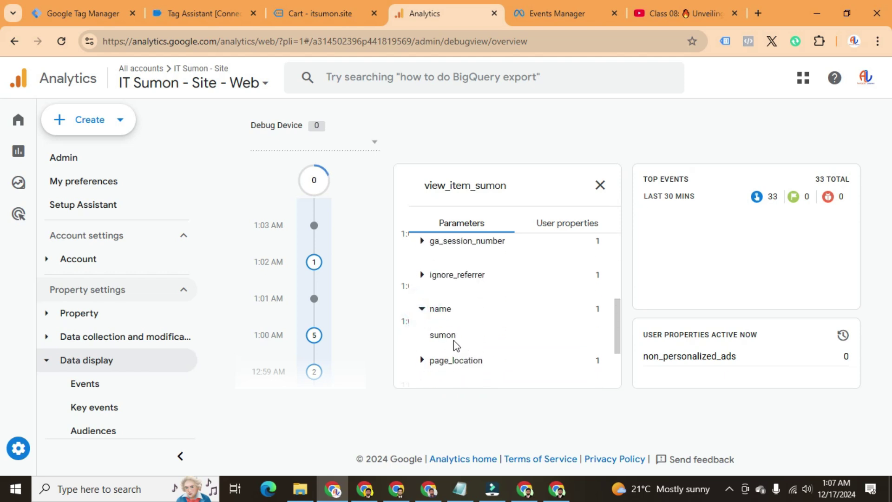
pyautogui.scroll(-2, 459, 346)
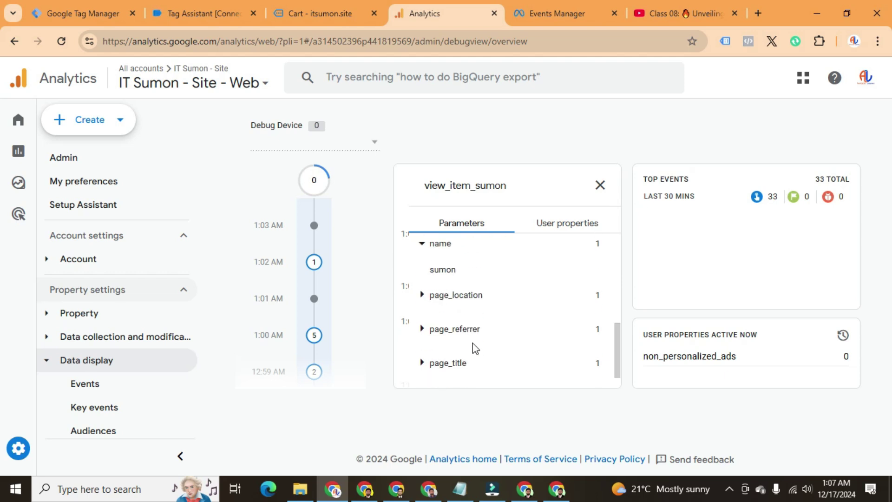
pyautogui.click(422, 370)
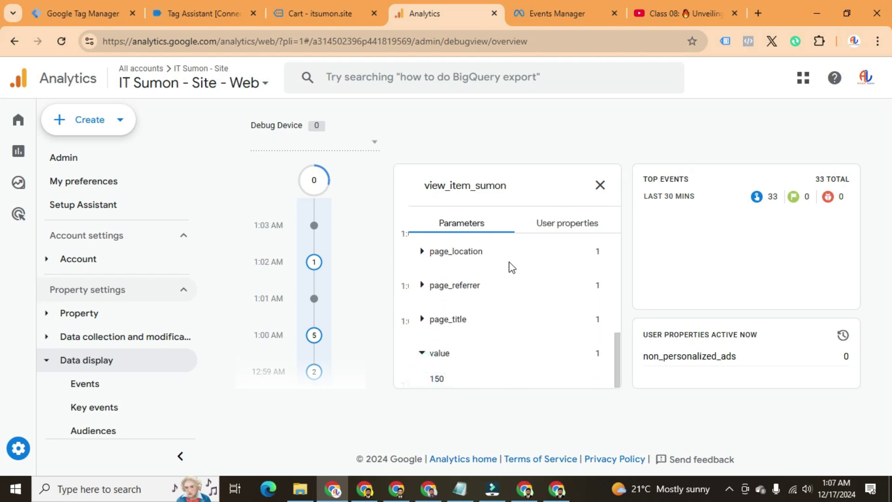
pyautogui.click(600, 185)
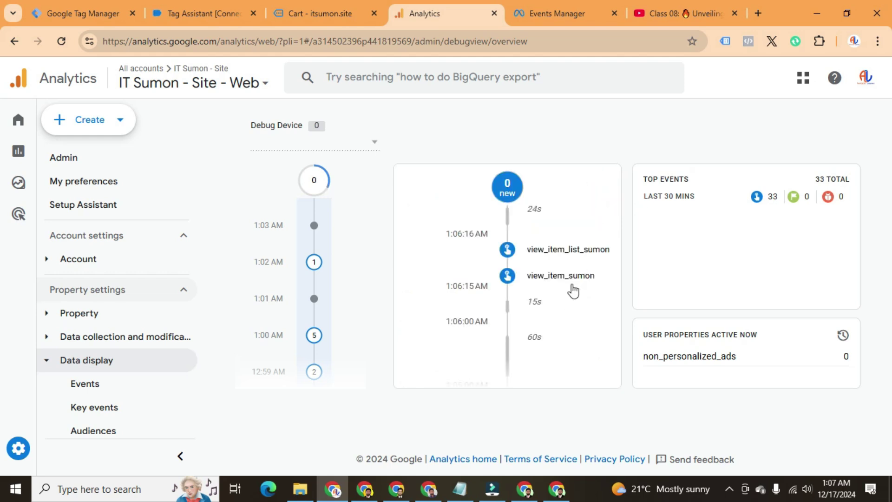
# Step: Inspect the name parameter of the view_item_list_sumon event and look over the DebugView event timeline
pyautogui.click(567, 251)
pyautogui.click(422, 370)
pyautogui.scroll(3, 464, 363)
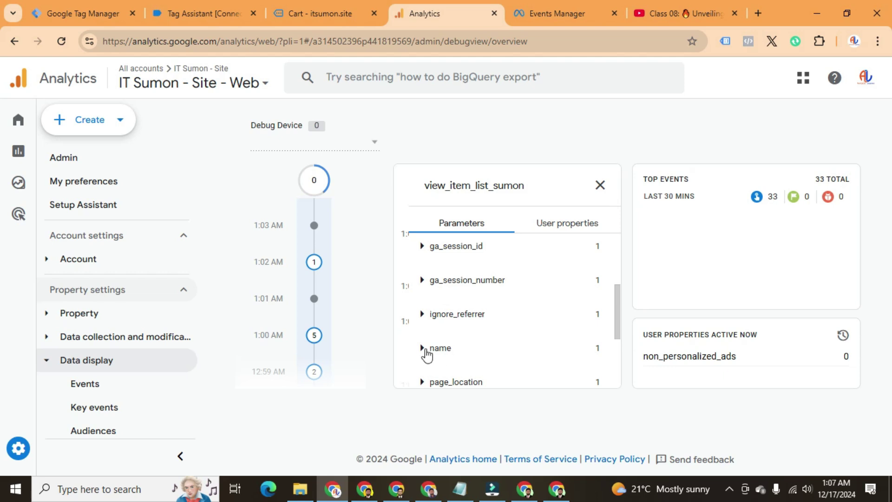
pyautogui.click(425, 352)
pyautogui.scroll(-1, 477, 355)
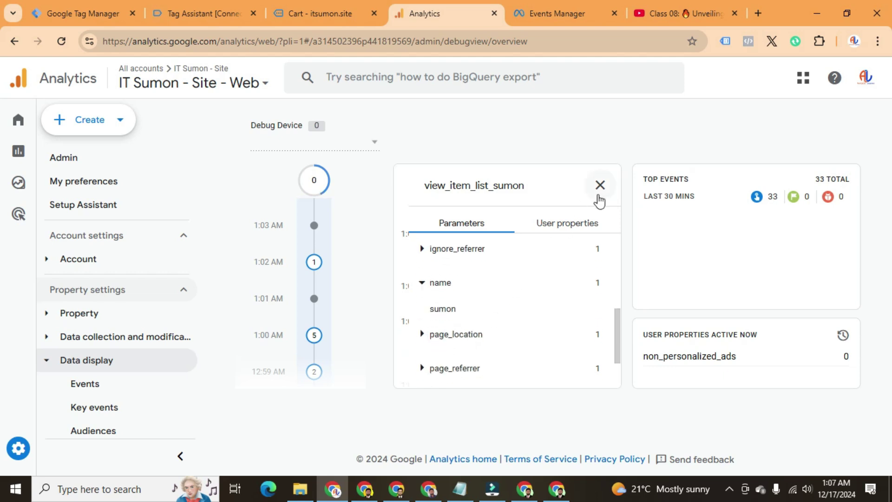
pyautogui.click(599, 186)
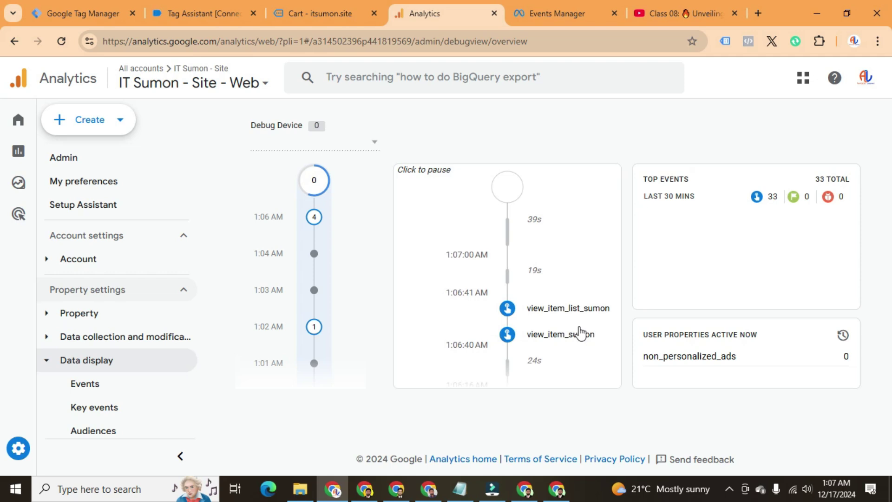
pyautogui.scroll(-2, 567, 248)
pyautogui.scroll(2, 560, 351)
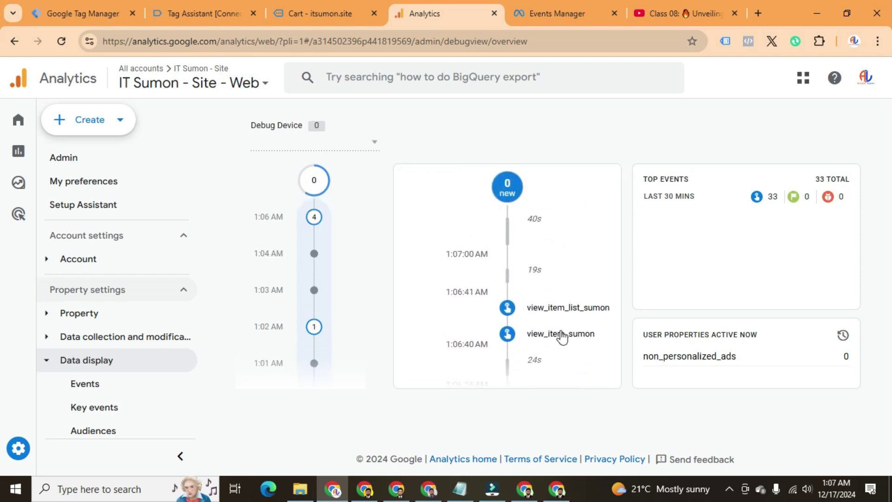
# Step: Open the Realtime overview report and review every page of the event count by event name card
pyautogui.moveTo(17, 128)
pyautogui.click(68, 152)
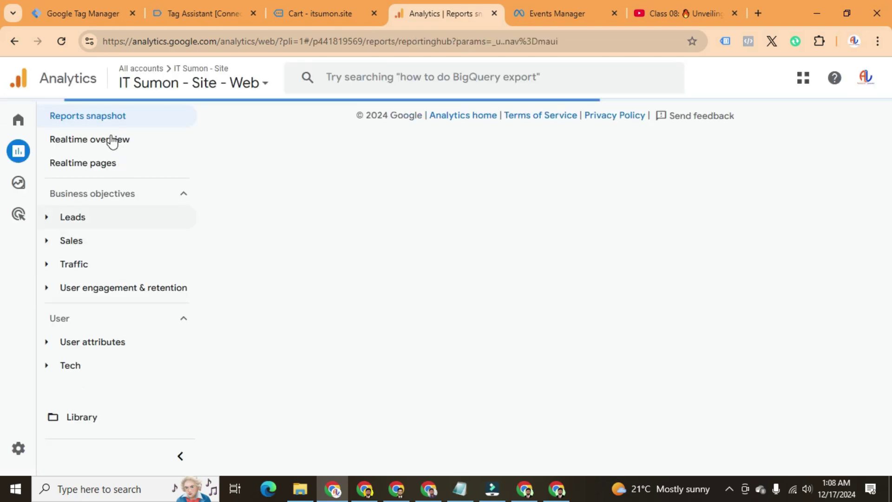
pyautogui.click(112, 140)
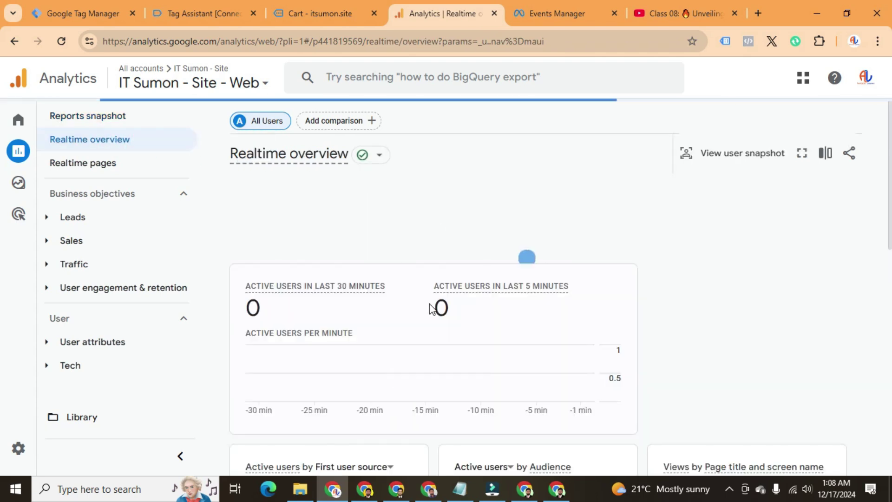
pyautogui.scroll(-5, 429, 306)
pyautogui.scroll(-1, 683, 314)
pyautogui.scroll(3, 686, 297)
pyautogui.scroll(-4, 458, 288)
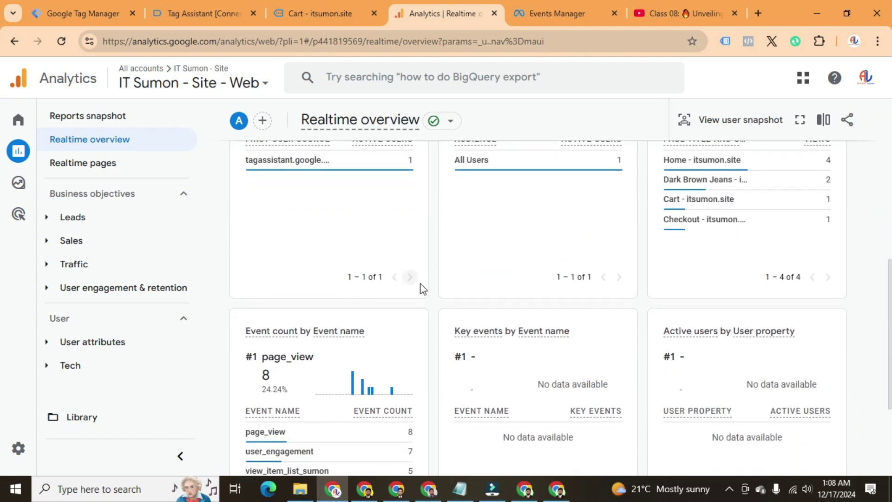
pyautogui.scroll(-3, 422, 288)
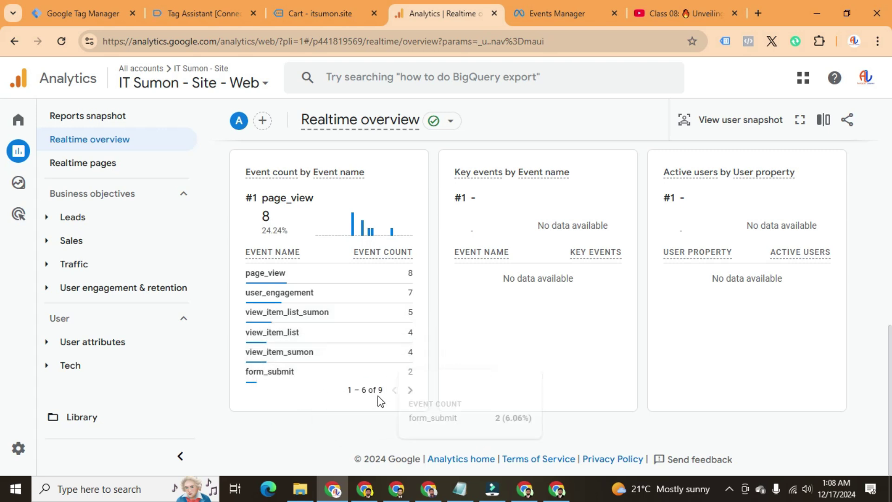
pyautogui.click(410, 389)
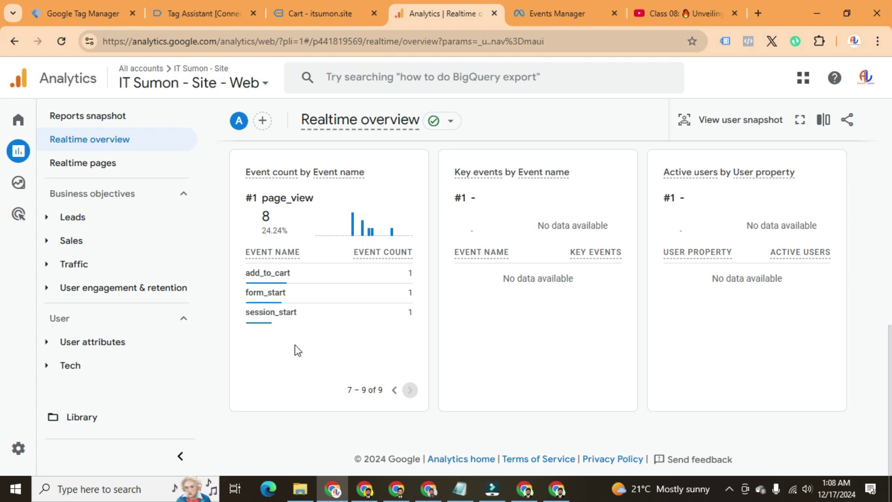
# Step: Return to DebugView from the Analytics admin settings
pyautogui.click(321, 13)
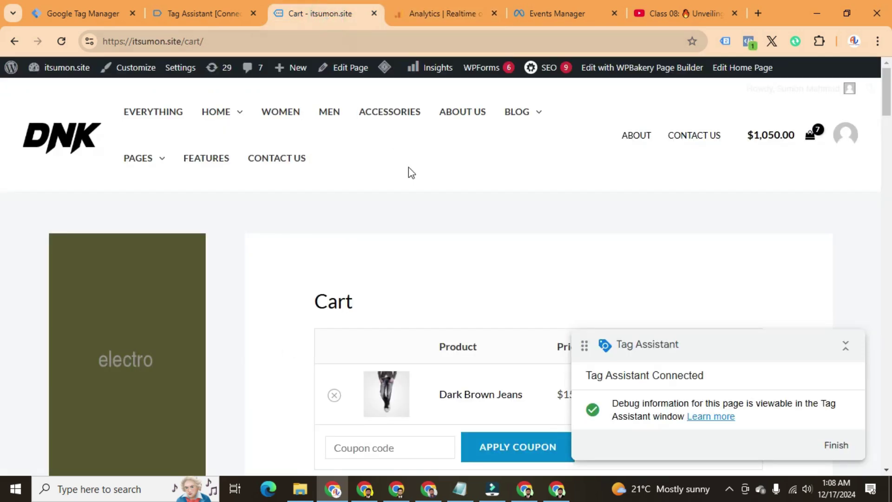
pyautogui.click(446, 13)
pyautogui.moveTo(20, 148)
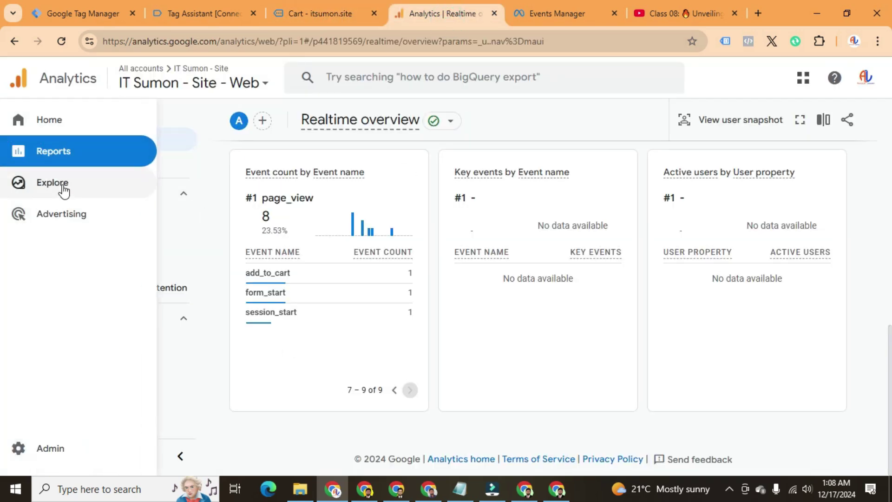
pyautogui.click(86, 447)
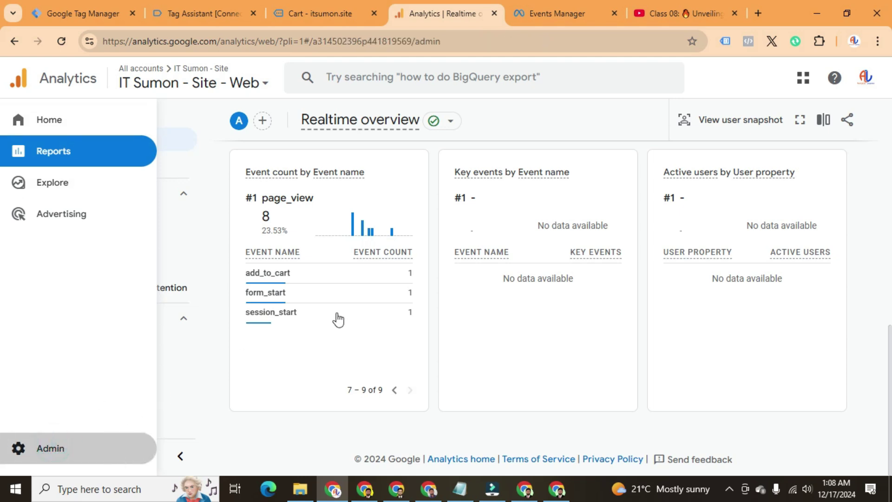
pyautogui.scroll(-10, 489, 320)
pyautogui.click(319, 375)
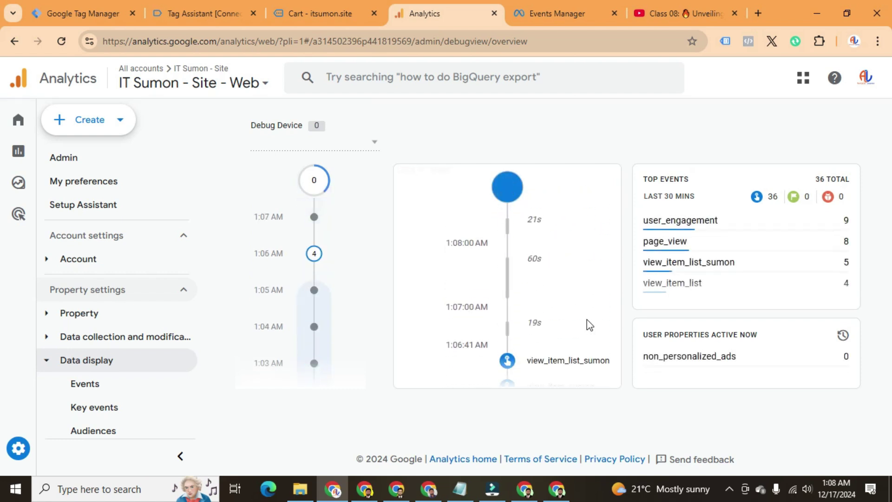
# Step: On the website, open the Dark Brown Jeans product from the home page and add it to the cart
pyautogui.click(380, 6)
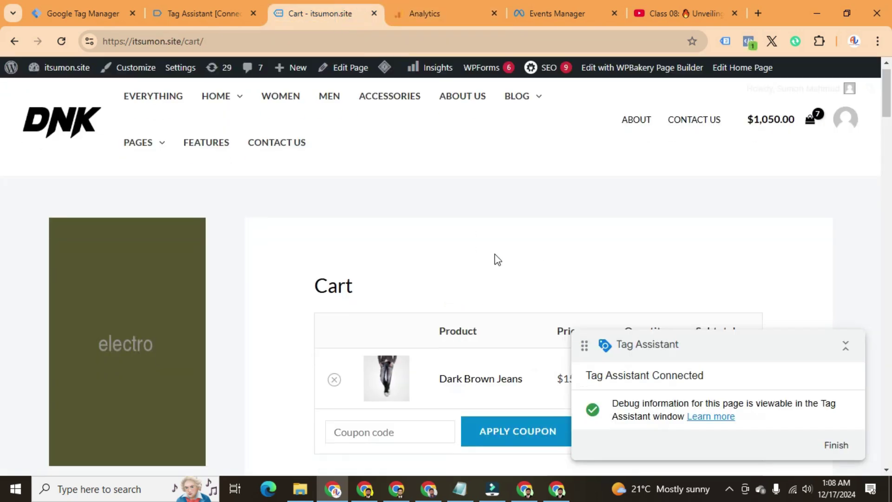
pyautogui.click(80, 152)
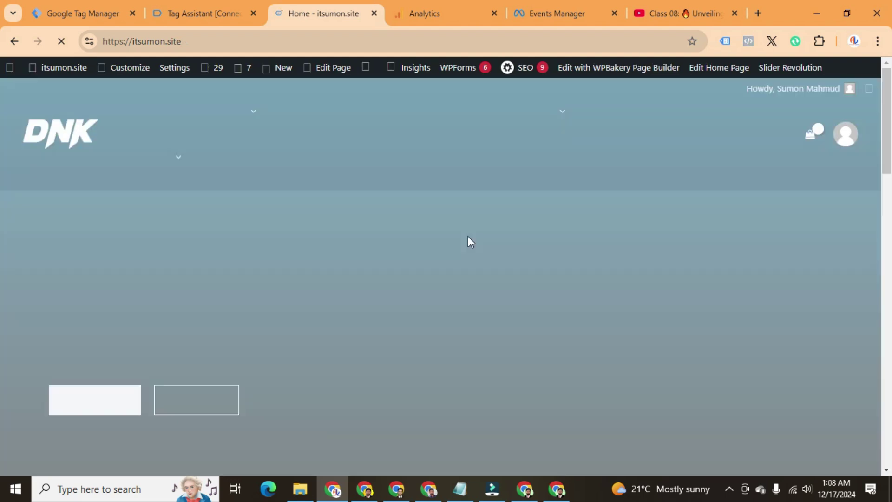
pyautogui.scroll(-5, 531, 221)
pyautogui.scroll(-10, 537, 227)
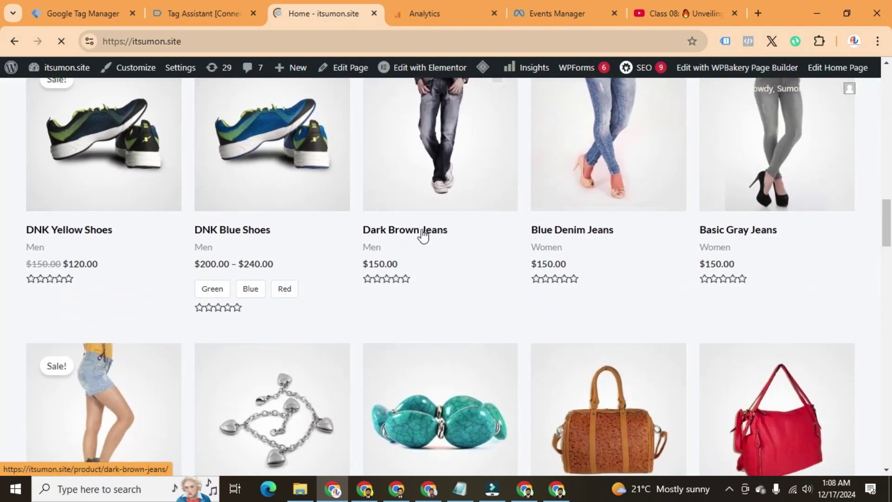
pyautogui.click(422, 231)
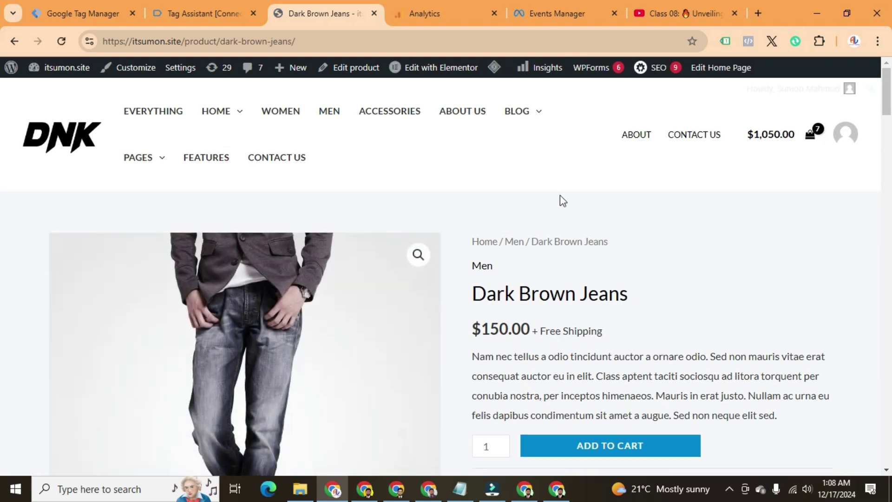
pyautogui.scroll(-3, 559, 195)
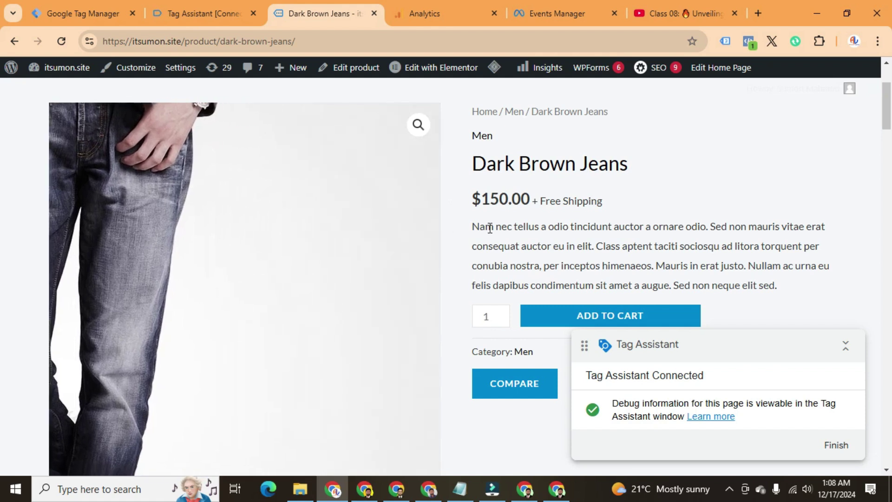
pyautogui.scroll(-3, 511, 218)
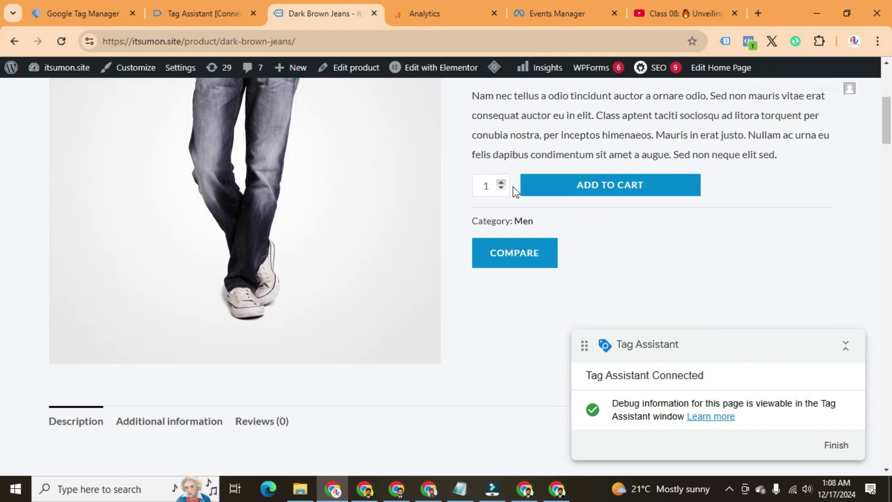
pyautogui.click(593, 188)
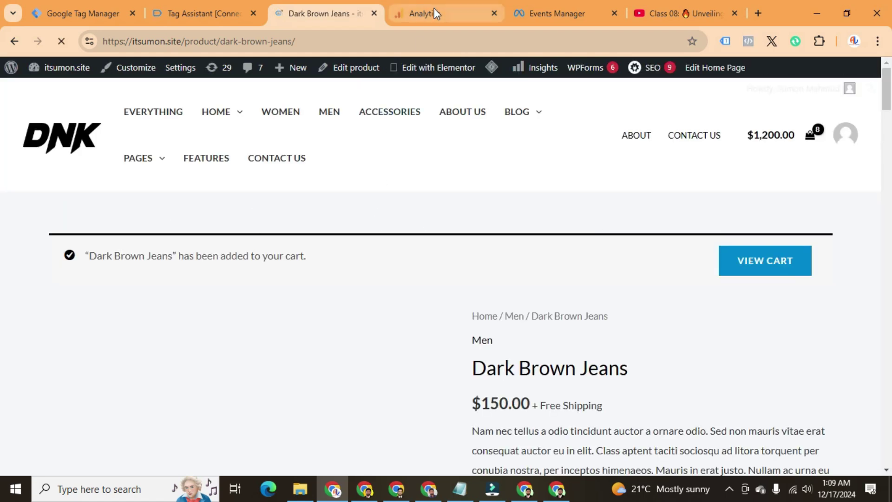
# Step: Check the DebugView timeline for the add-to-cart event, looking back at the product page in between
pyautogui.click(434, 10)
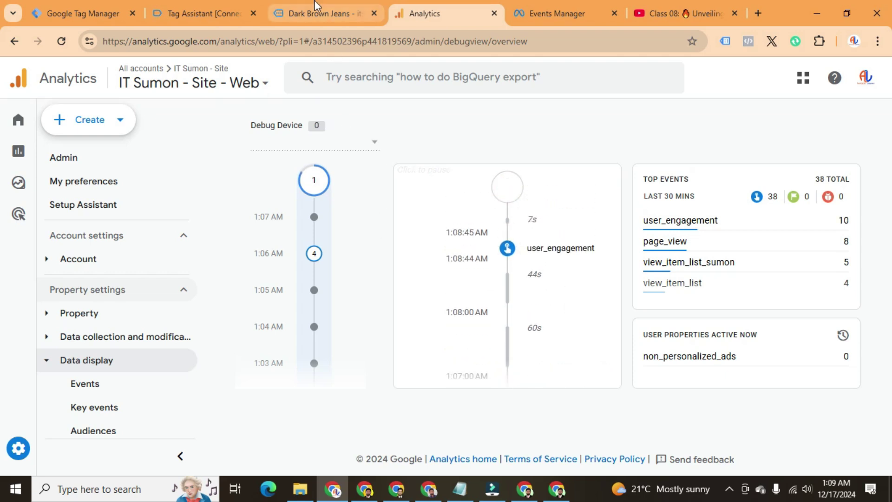
pyautogui.click(311, 13)
pyautogui.scroll(-4, 521, 225)
pyautogui.click(437, 9)
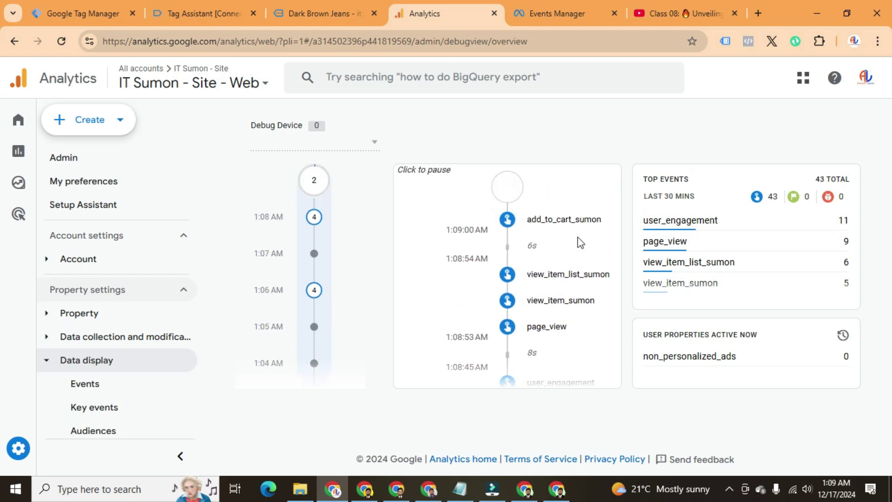
# Step: Inspect the parameters of the add_to_cart_sumon event in DebugView, including its value, and close its details
pyautogui.click(547, 274)
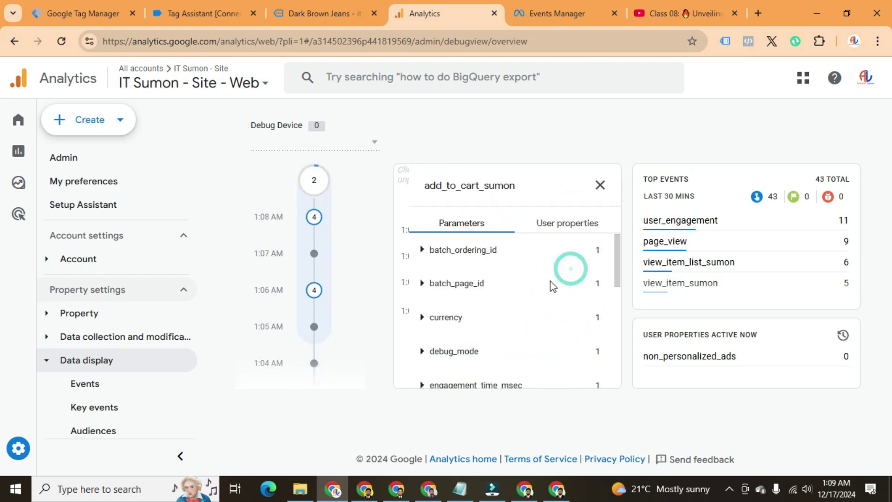
pyautogui.scroll(-2, 469, 304)
pyautogui.click(422, 252)
pyautogui.scroll(-4, 491, 292)
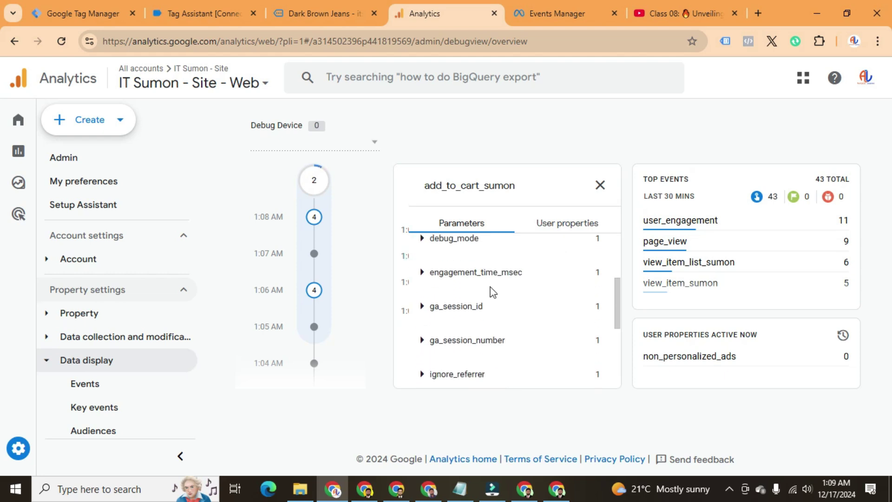
pyautogui.click(422, 342)
pyautogui.scroll(-3, 472, 333)
pyautogui.click(422, 370)
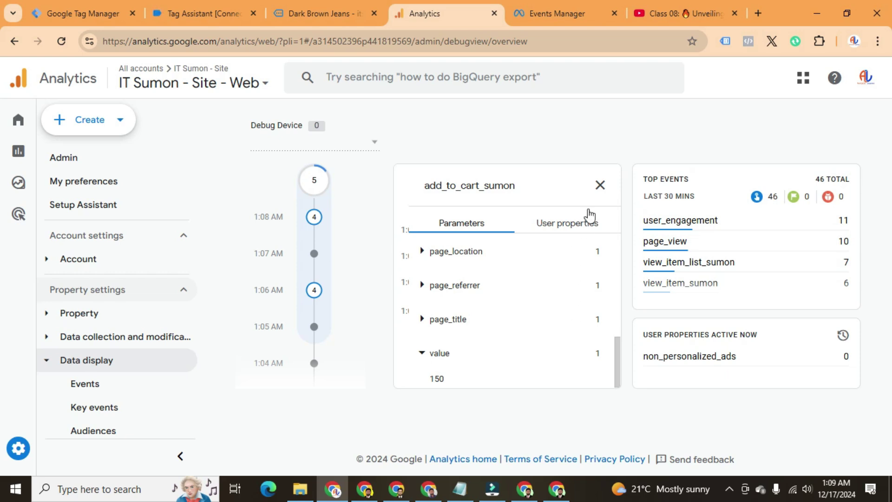
pyautogui.click(599, 185)
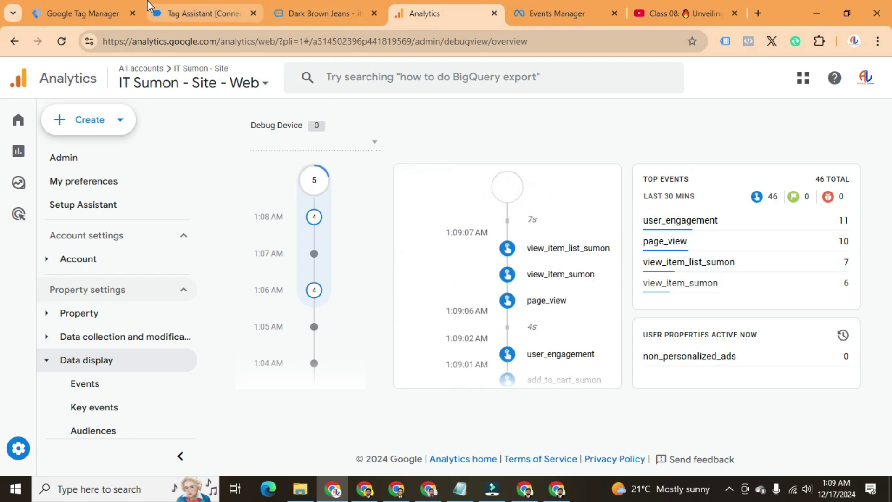
# Step: Switch to Google Tag Manager and create a new user-defined variable of type Lookup Table
pyautogui.click(88, 13)
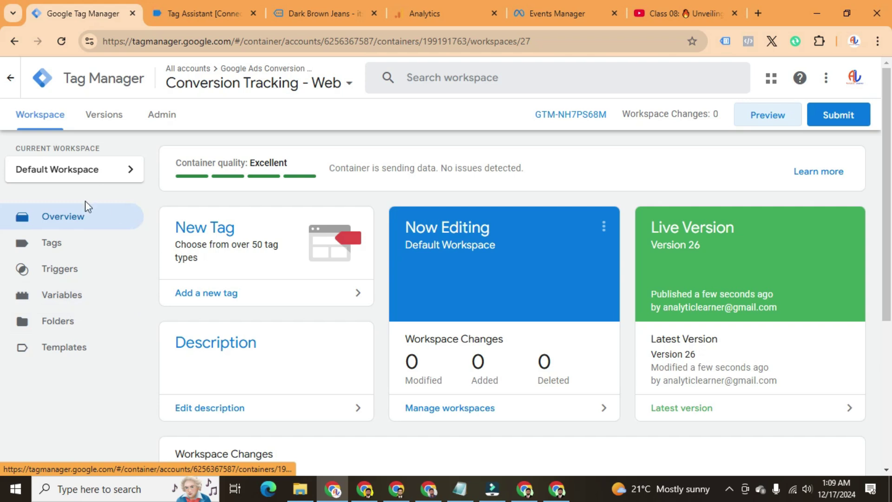
pyautogui.click(74, 297)
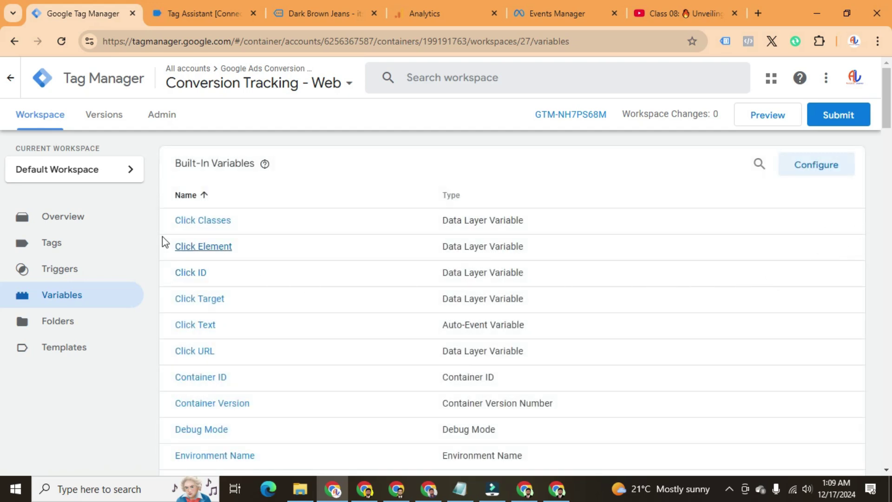
pyautogui.scroll(-15, 780, 274)
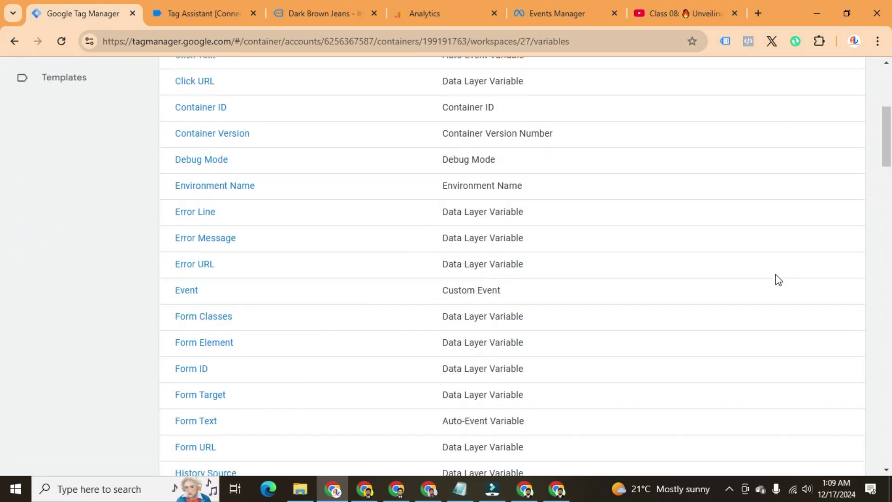
pyautogui.scroll(-4, 778, 279)
pyautogui.click(826, 278)
pyautogui.click(444, 187)
pyautogui.scroll(-10, 687, 263)
pyautogui.scroll(-2, 688, 264)
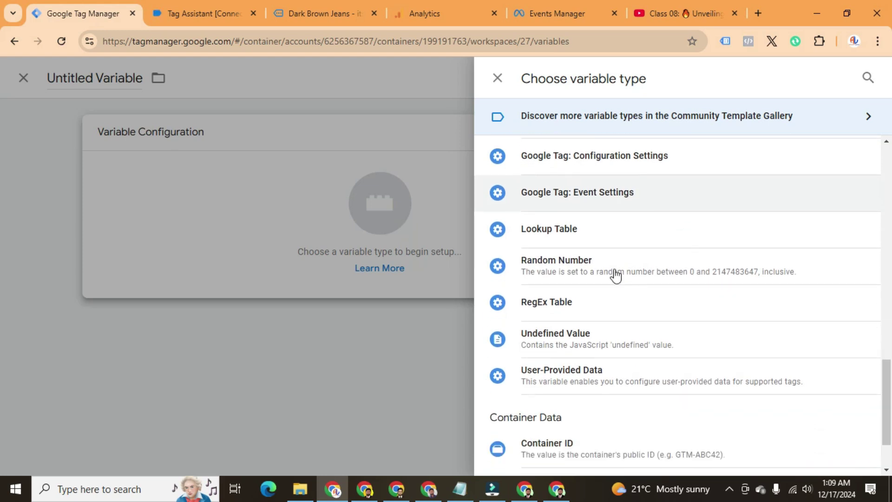
pyautogui.click(549, 232)
# Step: Set the lookup table's input variable to {{Event}}
pyautogui.click(305, 263)
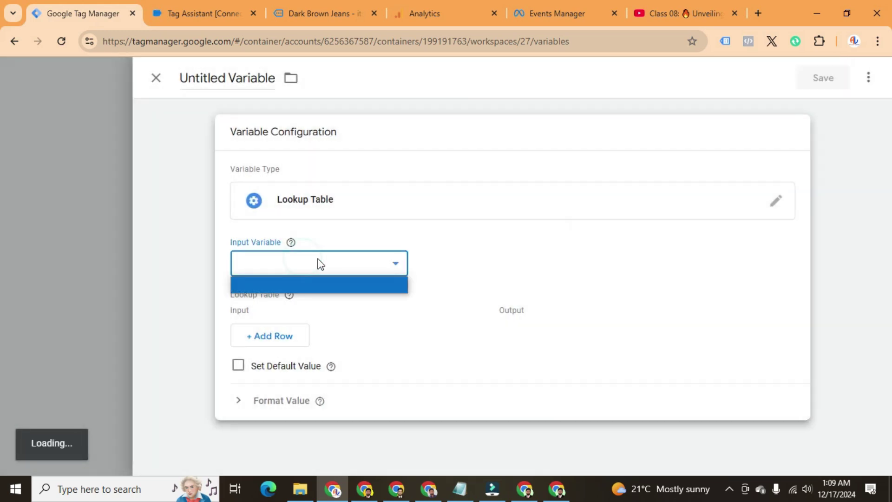
pyautogui.click(371, 262)
pyautogui.scroll(-5, 340, 223)
pyautogui.scroll(-10, 341, 223)
pyautogui.scroll(3, 284, 205)
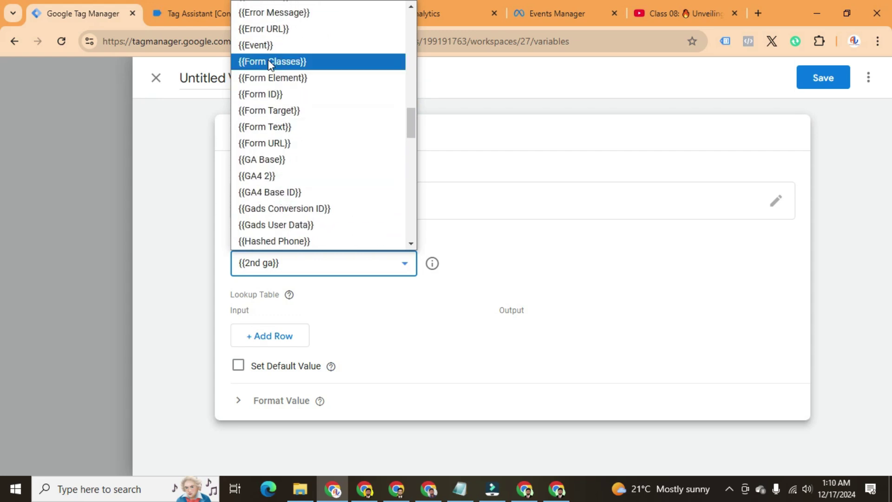
pyautogui.click(267, 45)
# Step: Add two lookup rows mapping view_item to ViewContent and add_to_cart to AddToCart
pyautogui.click(291, 343)
pyautogui.click(284, 358)
pyautogui.click(301, 340)
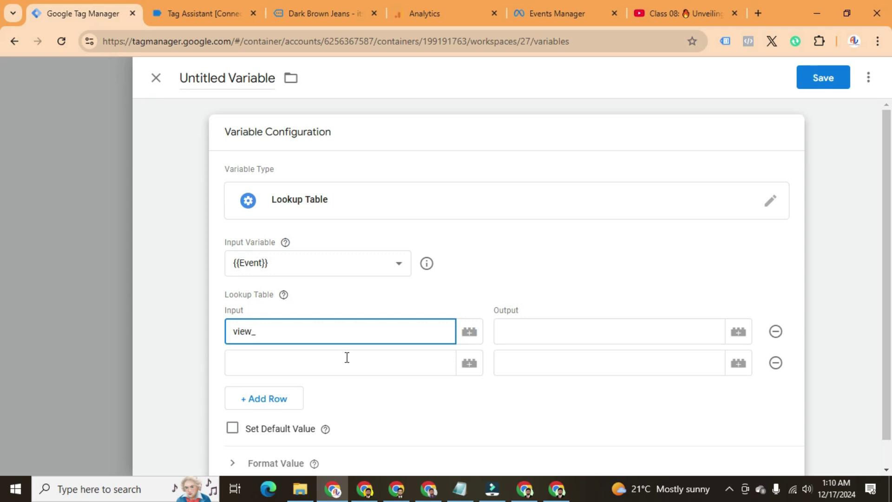
pyautogui.click(301, 373)
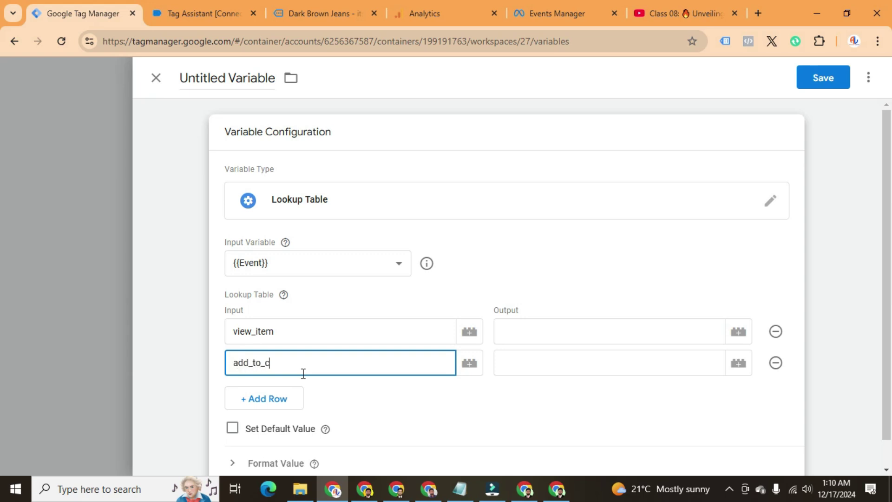
pyautogui.click(583, 339)
pyautogui.write('ViewConten')
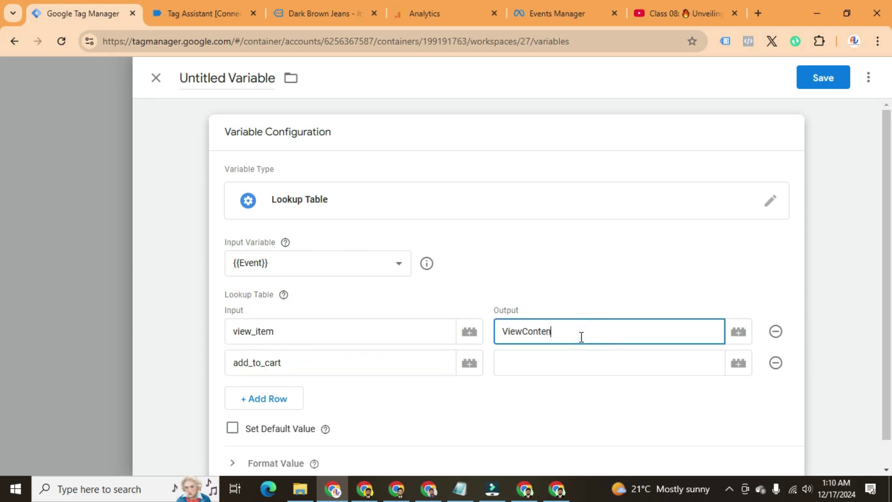
pyautogui.click(540, 367)
pyautogui.write('AddToCart')
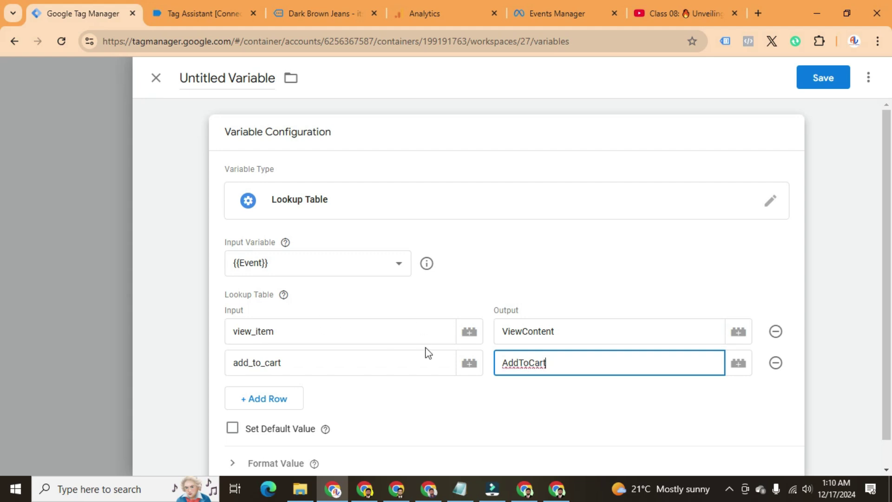
# Step: Name the variable "A LT for FB", save it and go to the workspace's tags list
pyautogui.scroll(-1, 472, 344)
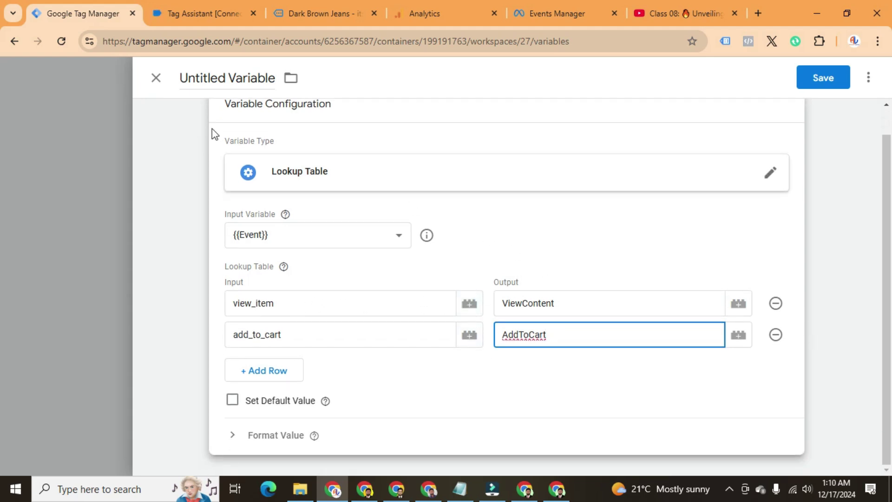
pyautogui.tripleClick(231, 79)
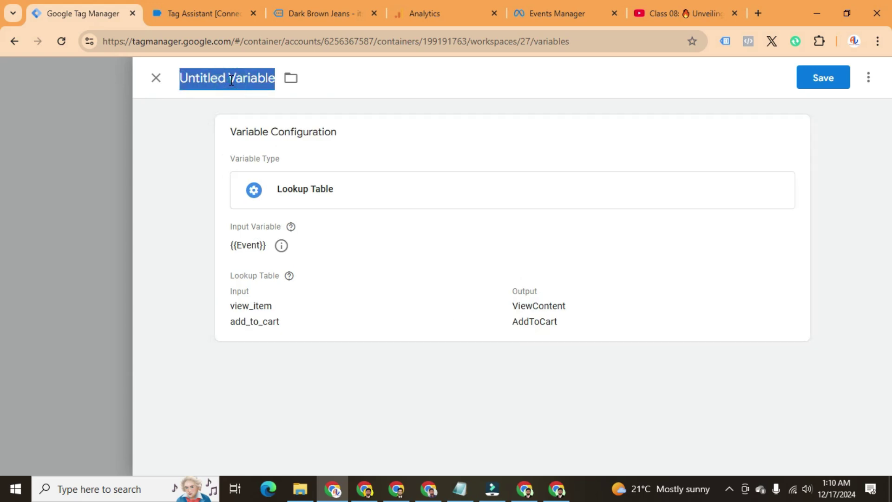
pyautogui.write('A LT for')
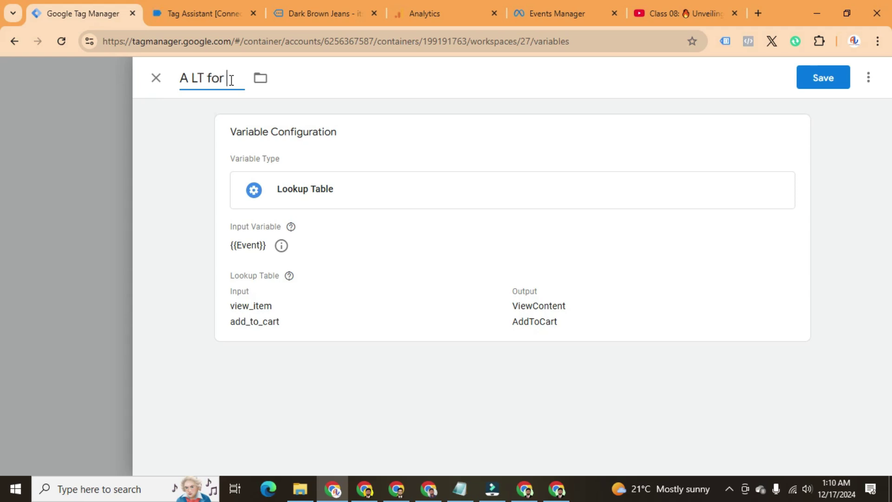
pyautogui.write(' FB')
pyautogui.click(839, 79)
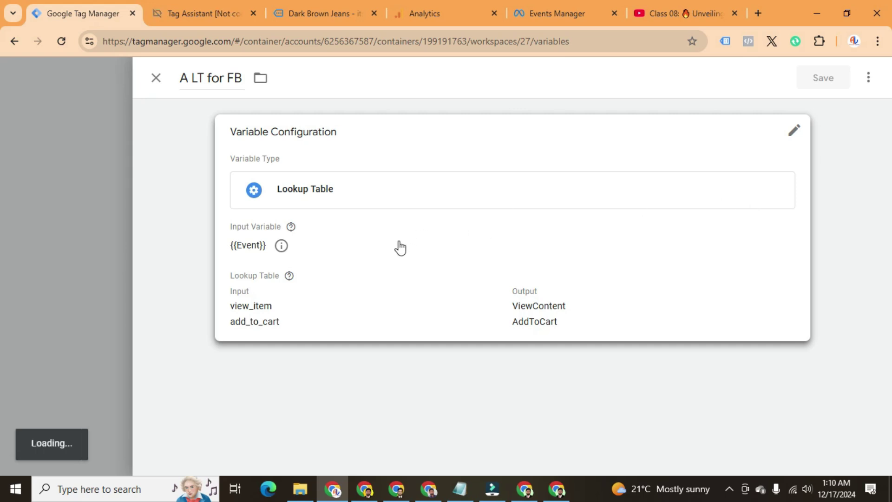
pyautogui.scroll(20, 183, 227)
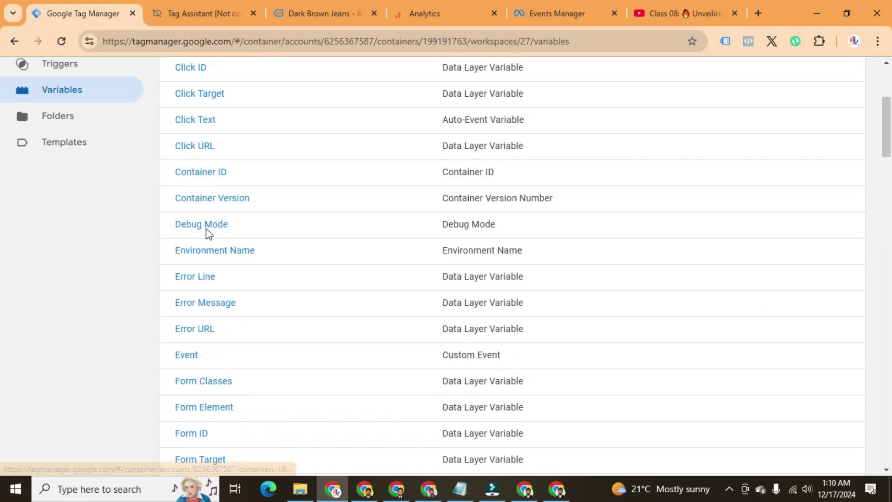
pyautogui.click(42, 245)
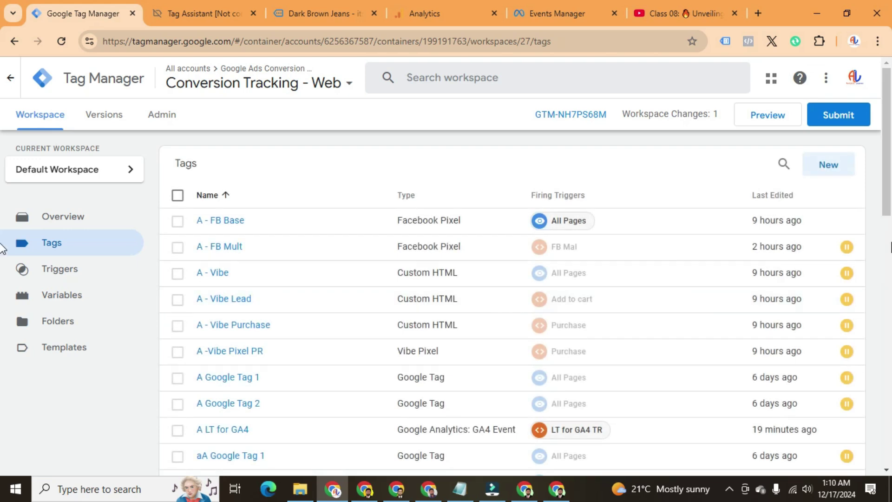
pyautogui.click(828, 180)
pyautogui.click(528, 186)
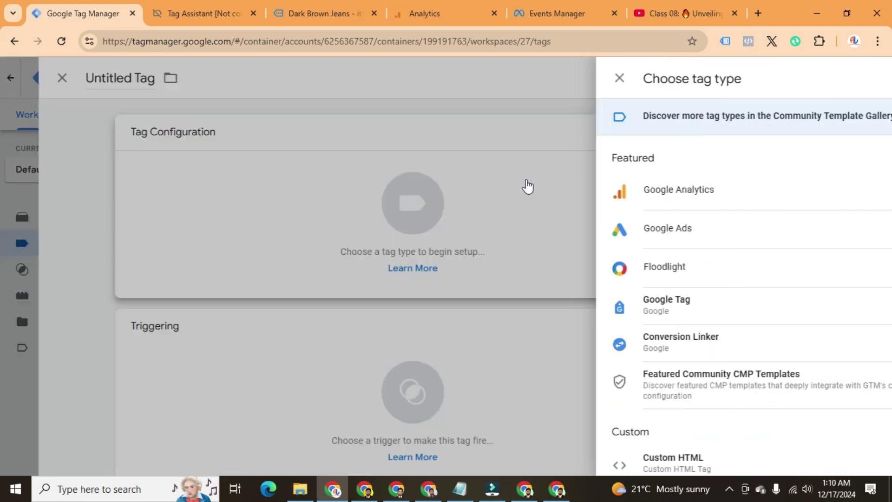
pyautogui.scroll(-2, 618, 203)
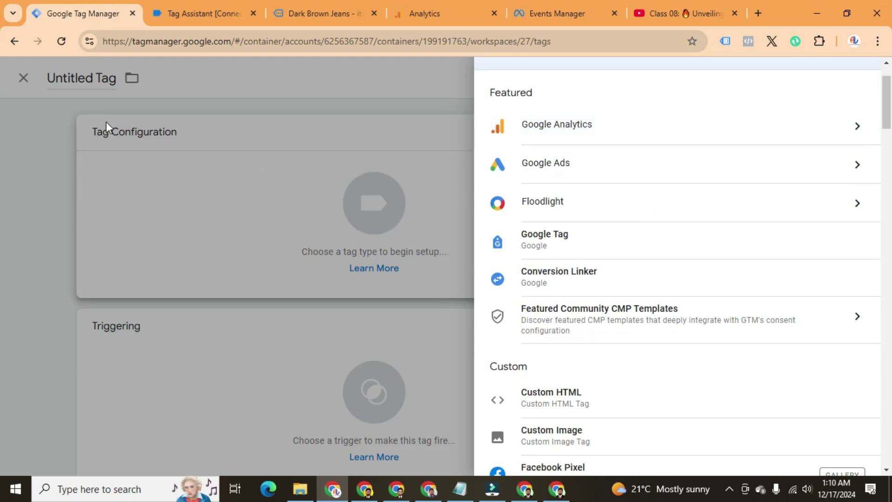
pyautogui.click(106, 122)
pyautogui.click(155, 77)
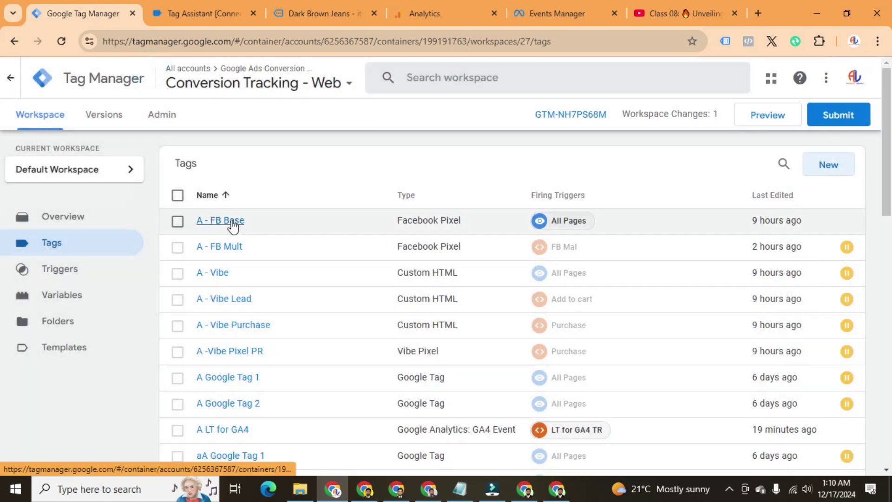
# Step: Copy the Facebook Pixel ID from the A - FB Base tag and close that tag without changing it
pyautogui.click(229, 221)
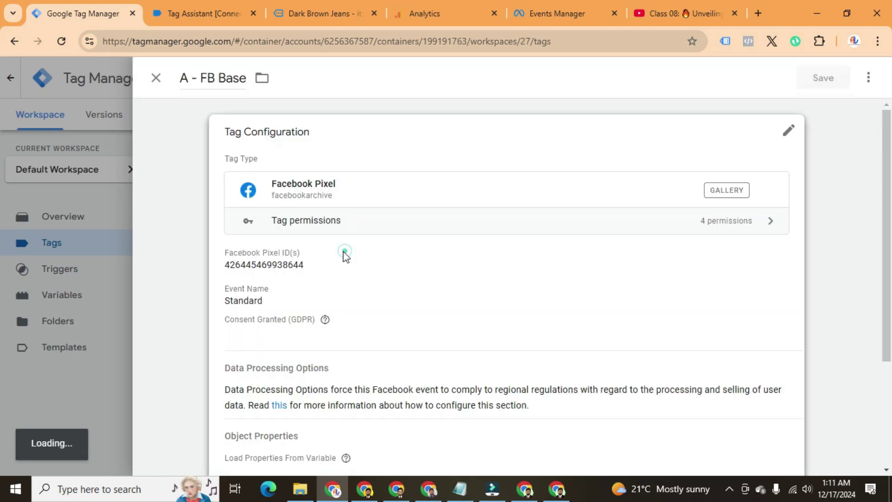
pyautogui.moveTo(314, 287); pyautogui.dragTo(235, 291)
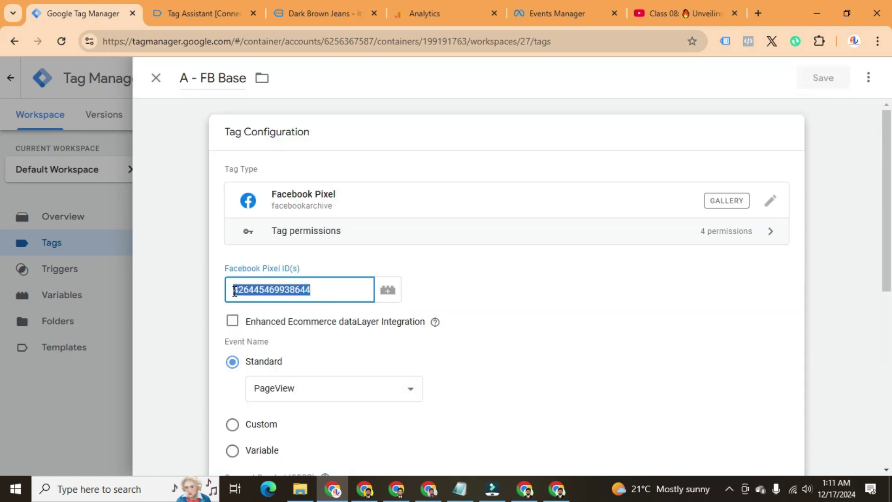
pyautogui.click(156, 79)
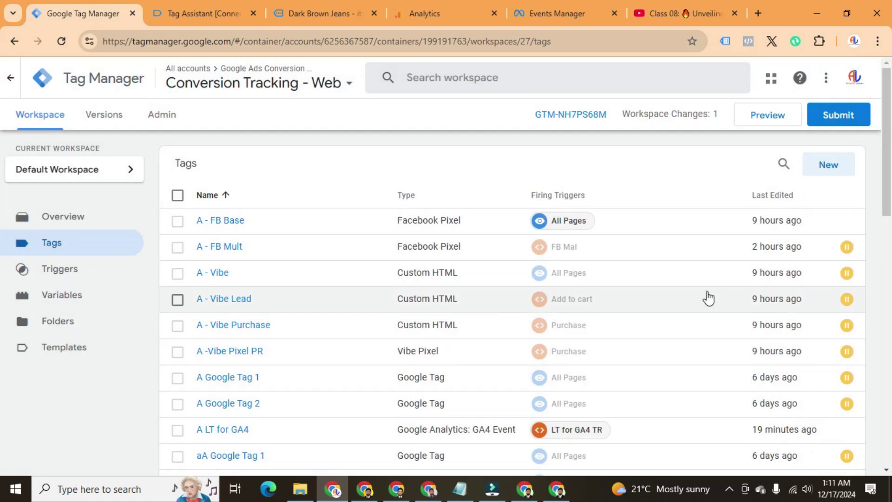
# Step: Create a new Facebook Pixel tag and paste the copied pixel ID into it
pyautogui.click(824, 166)
pyautogui.click(642, 205)
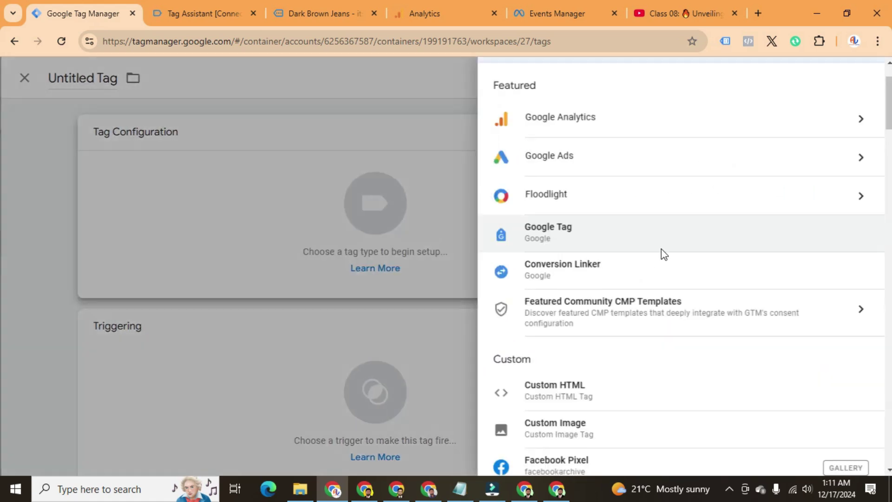
pyautogui.scroll(-5, 641, 260)
pyautogui.click(553, 211)
pyautogui.click(271, 292)
pyautogui.scroll(-1, 279, 292)
pyautogui.click(291, 274)
pyautogui.hotkey('ctrl', 'v')
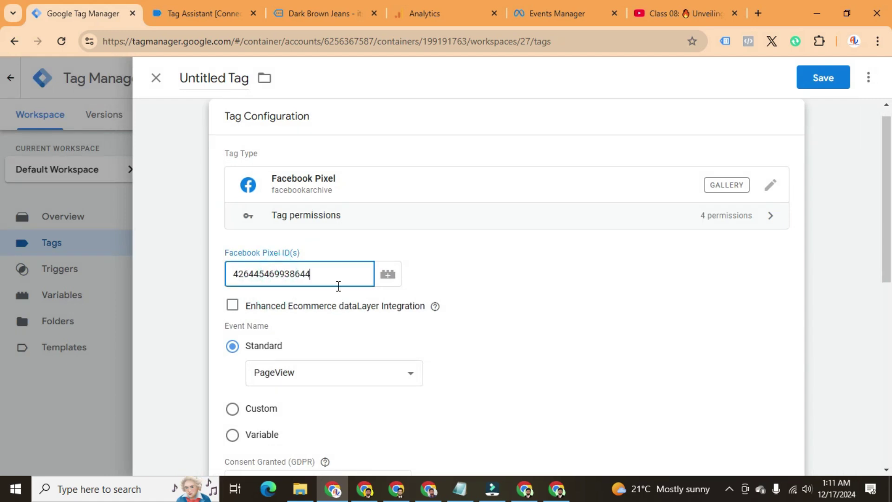
# Step: Set the tag's event name to Custom, using the {{A LT for FB}} variable
pyautogui.scroll(-2, 325, 293)
pyautogui.scroll(-3, 310, 303)
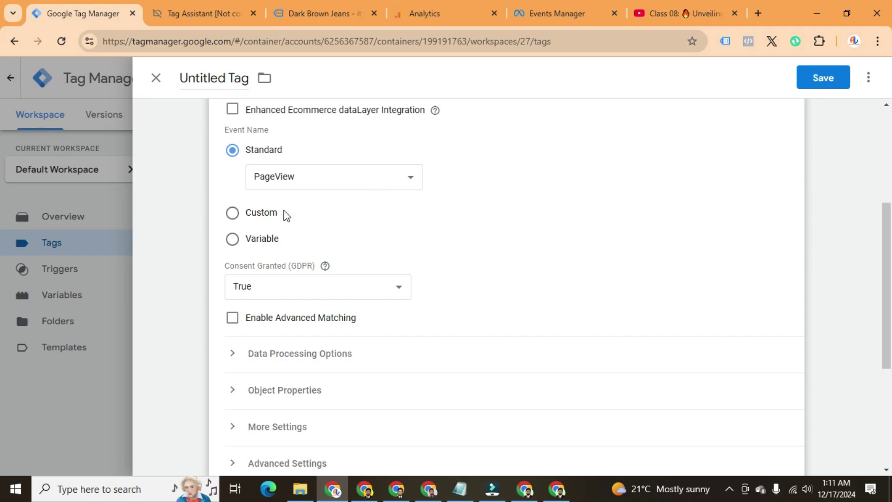
pyautogui.click(234, 214)
pyautogui.click(282, 202)
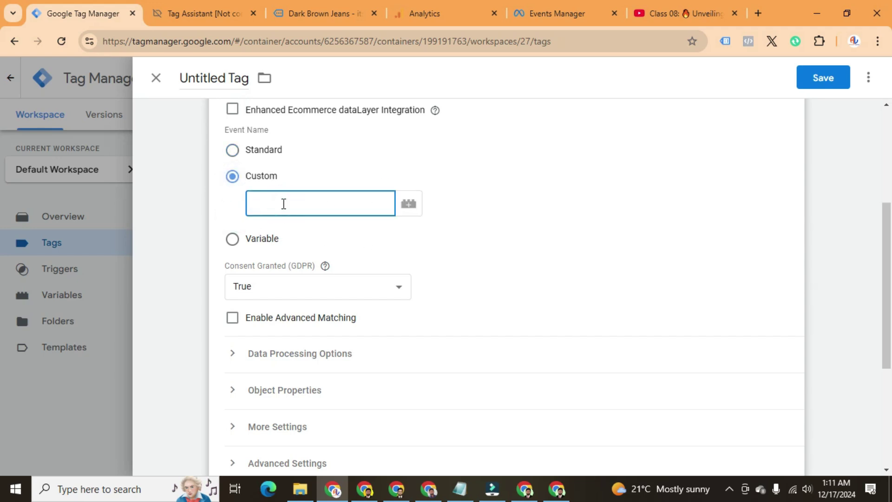
pyautogui.write('{{')
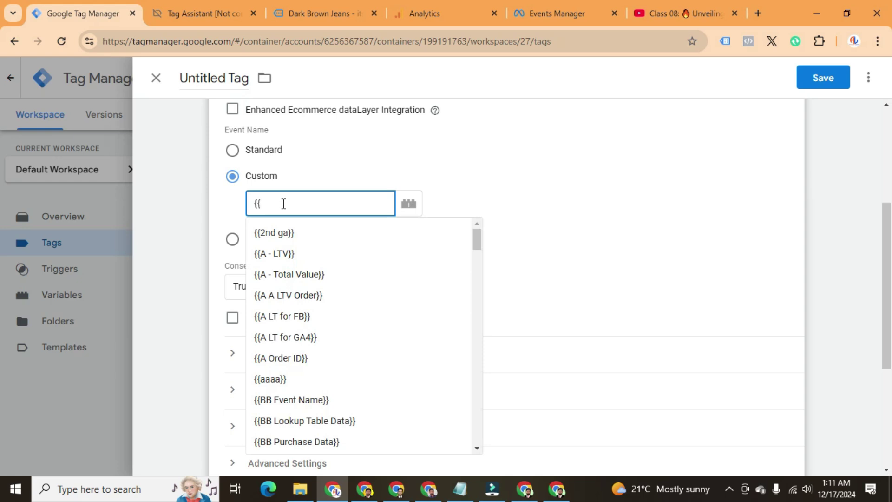
pyautogui.write('A LT')
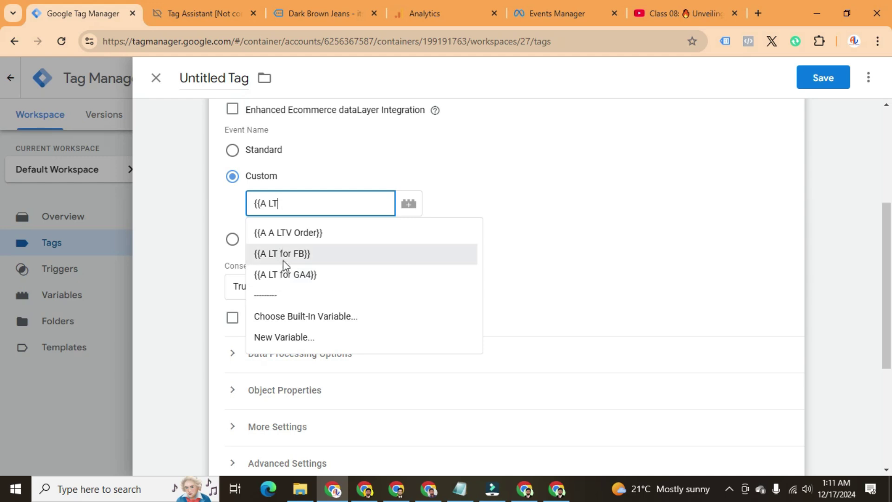
pyautogui.click(285, 256)
# Step: Add three object properties to the Facebook Pixel tag, named curreny, value and name
pyautogui.scroll(-3, 297, 262)
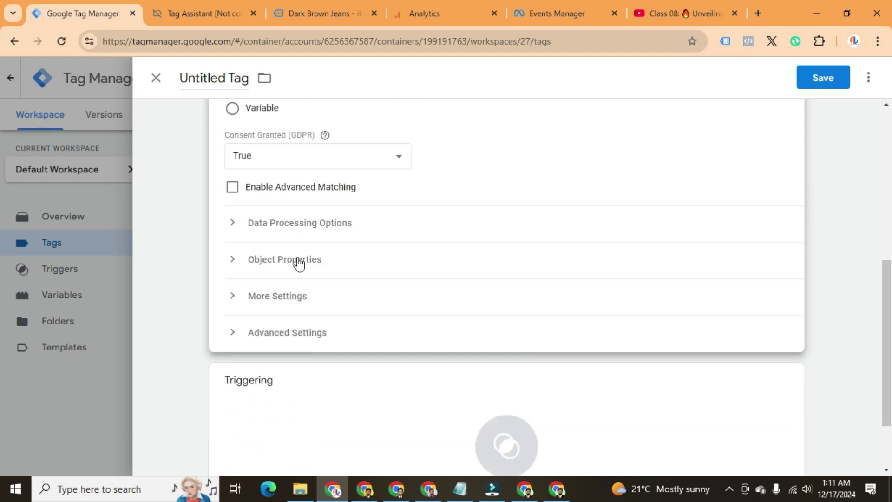
pyautogui.click(300, 263)
pyautogui.click(308, 262)
pyautogui.click(291, 264)
pyautogui.scroll(-1, 331, 288)
pyautogui.click(304, 300)
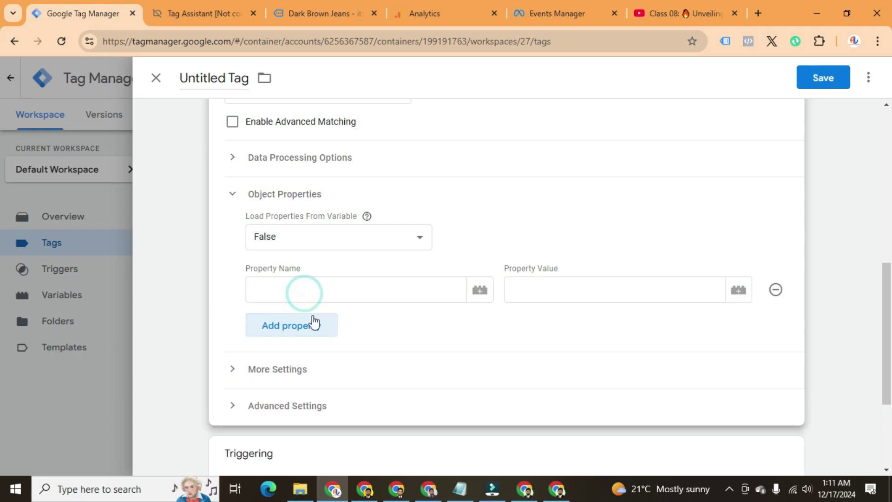
pyautogui.click(308, 317)
pyautogui.click(307, 301)
pyautogui.write('curren')
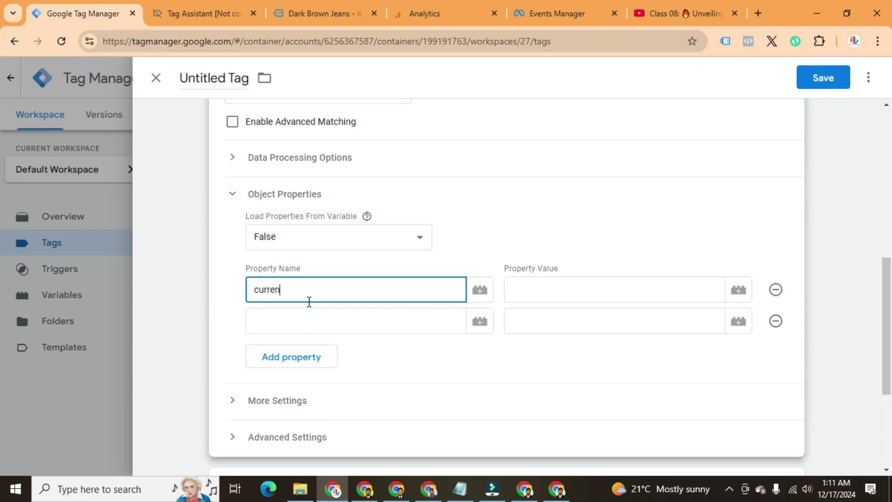
pyautogui.click(321, 326)
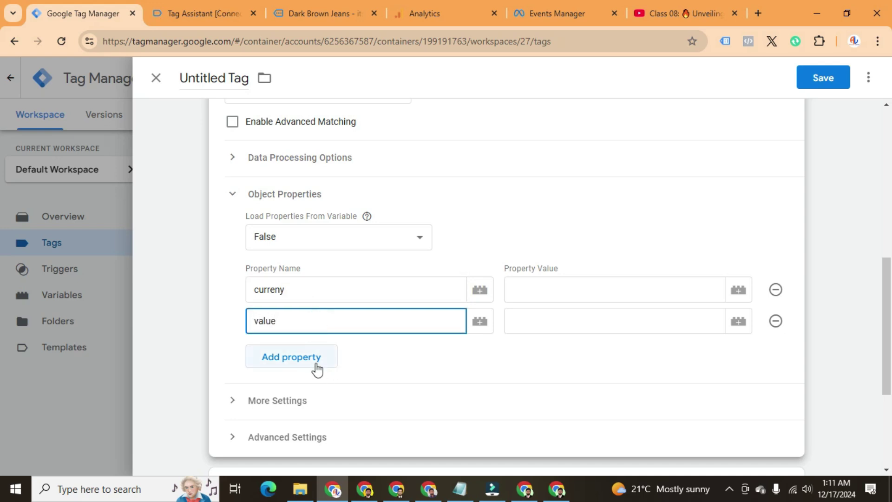
pyautogui.click(312, 365)
pyautogui.click(300, 355)
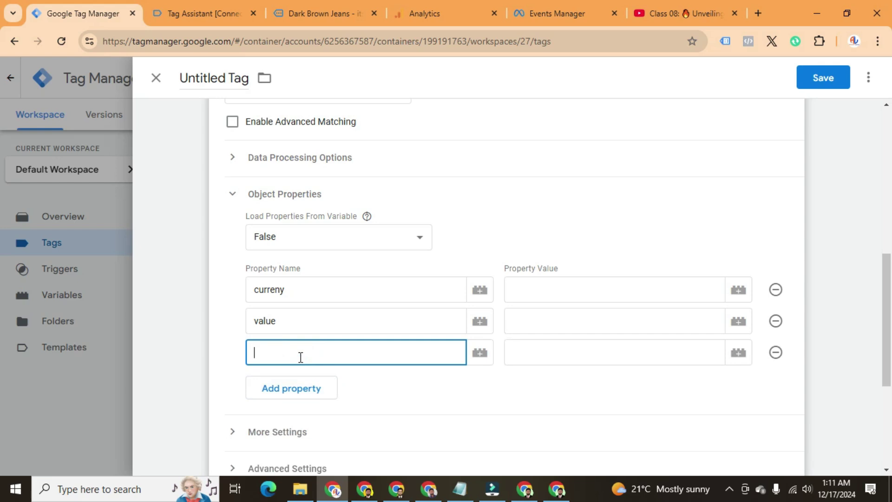
# Step: Set the curreny property to {{Currency}}, the value property to {{Value}}, and enter a first name for the name property
pyautogui.click(512, 297)
pyautogui.write('{{CUrre')
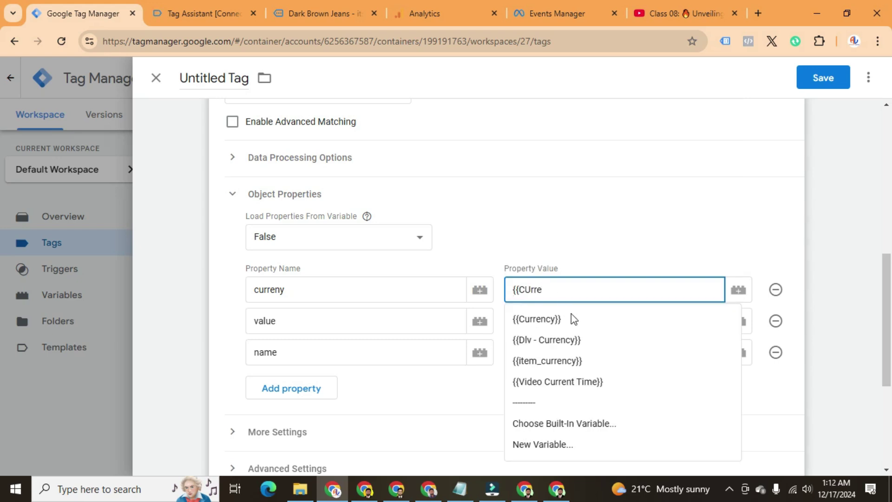
pyautogui.click(537, 318)
pyautogui.click(553, 325)
pyautogui.write('{{Value')
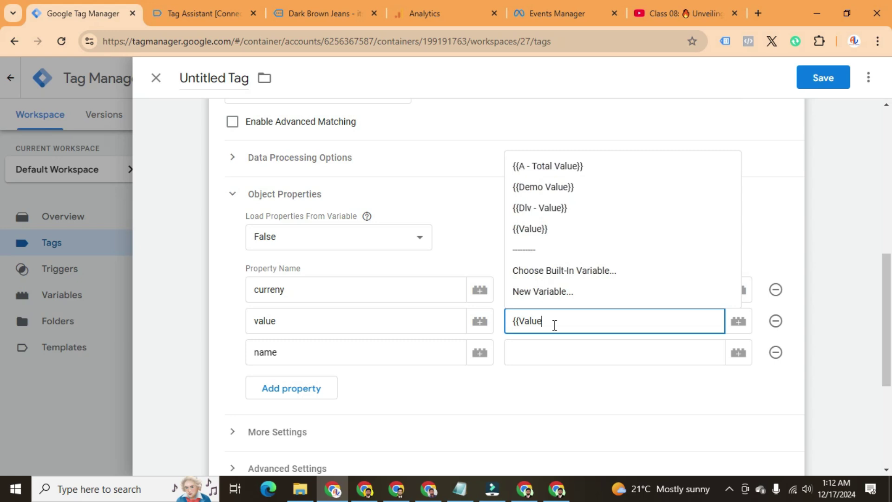
pyautogui.click(530, 228)
pyautogui.click(555, 363)
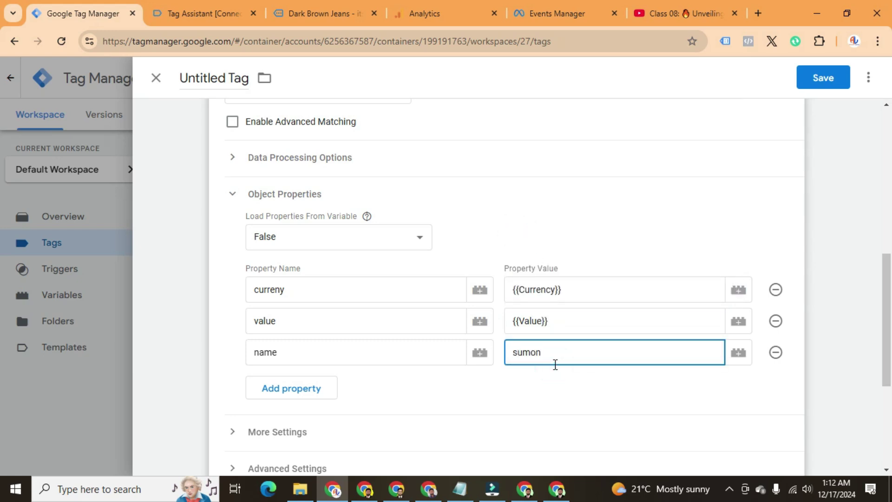
pyautogui.write('sumon')
pyautogui.scroll(-4, 506, 343)
pyautogui.scroll(6, 500, 339)
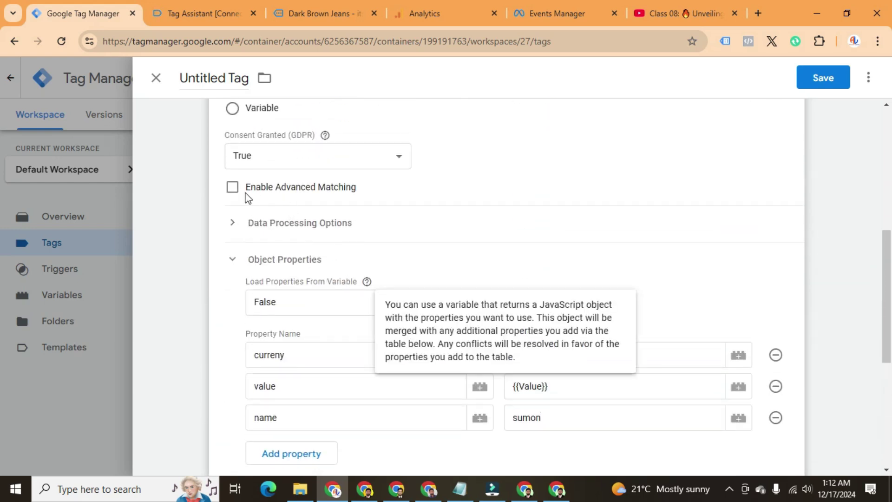
pyautogui.click(233, 188)
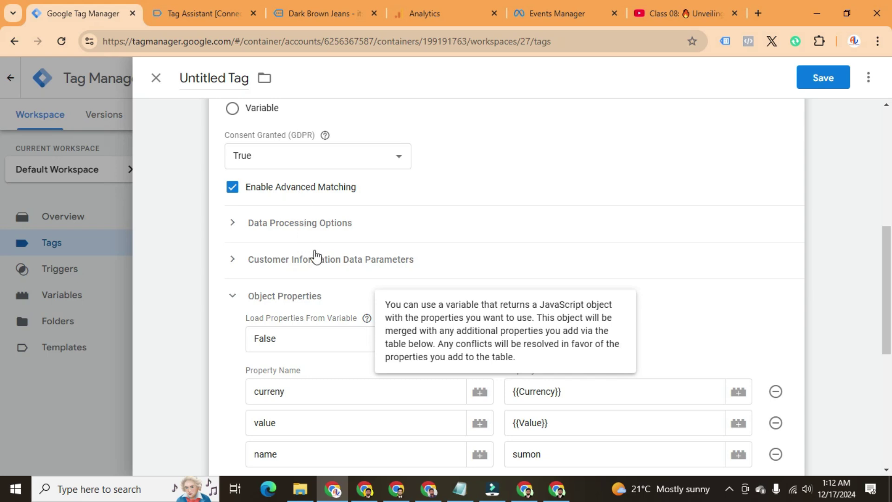
pyautogui.click(316, 258)
pyautogui.click(330, 317)
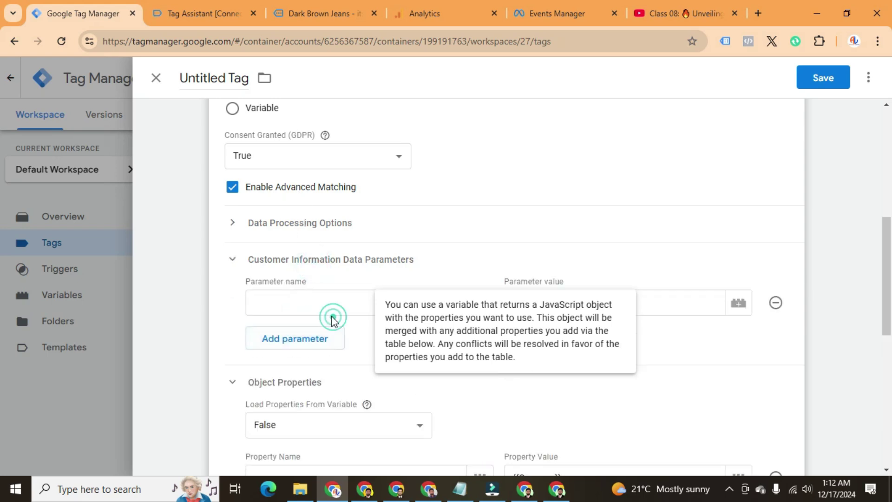
pyautogui.click(428, 311)
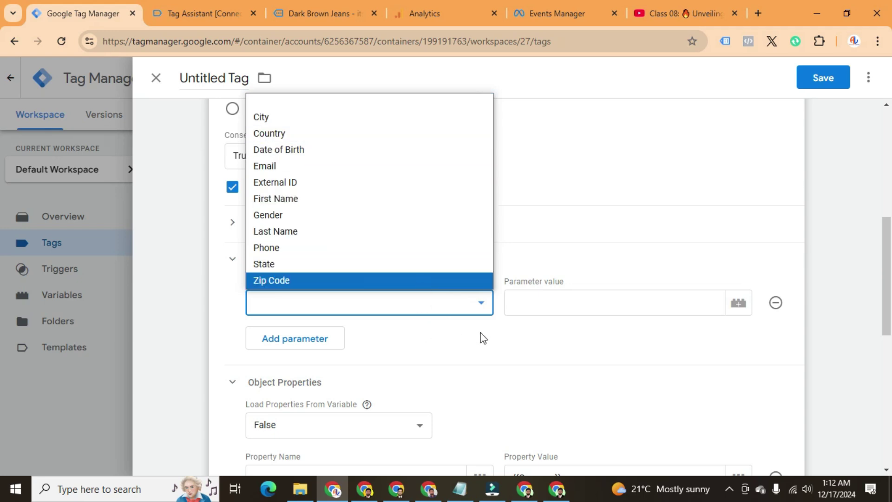
pyautogui.click(509, 333)
pyautogui.click(775, 302)
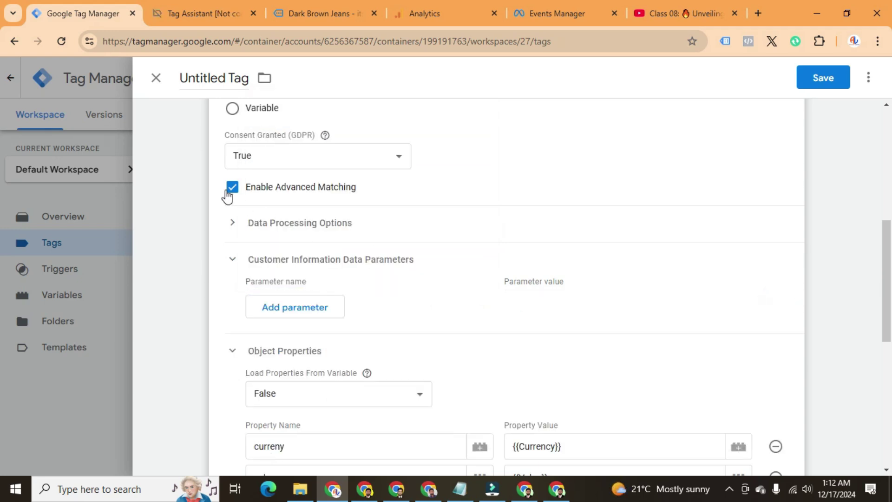
pyautogui.click(227, 189)
pyautogui.scroll(-5, 440, 282)
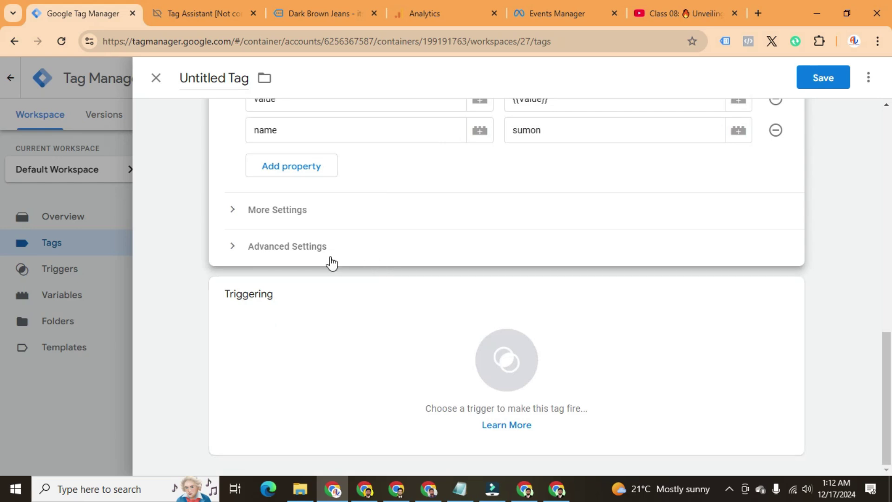
pyautogui.click(260, 248)
pyautogui.scroll(-3, 297, 309)
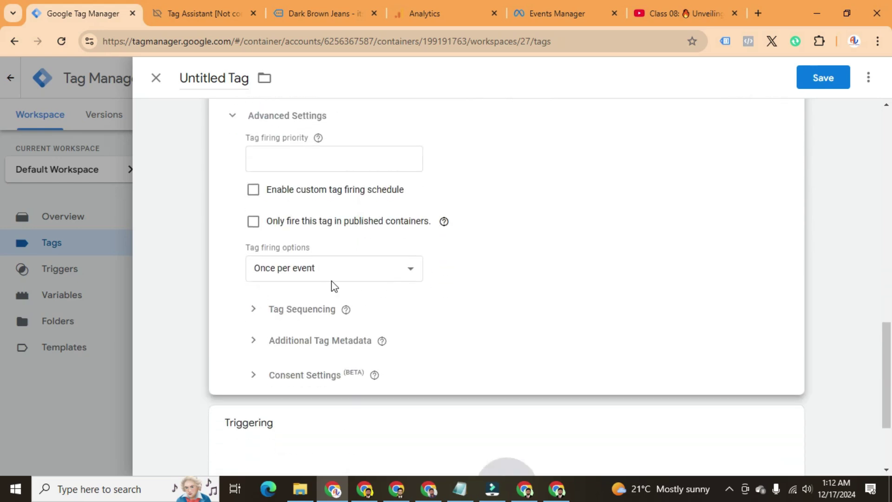
pyautogui.scroll(3, 305, 215)
pyautogui.scroll(-2, 314, 311)
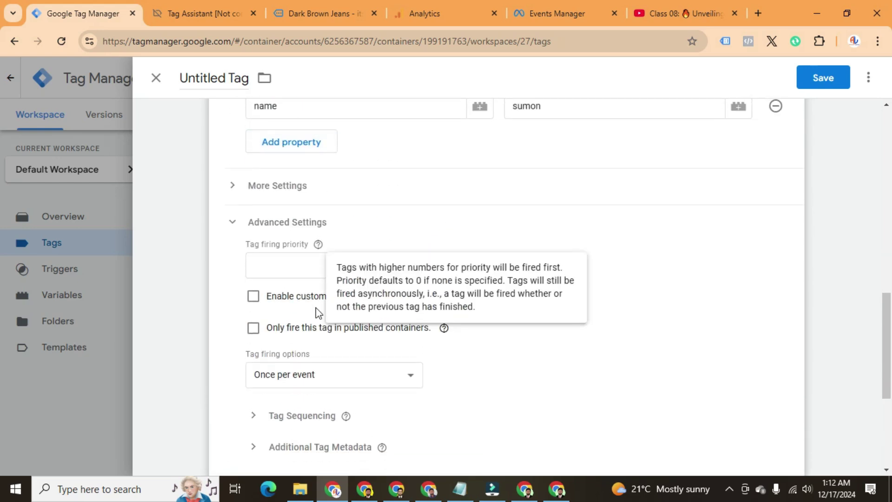
pyautogui.click(254, 255)
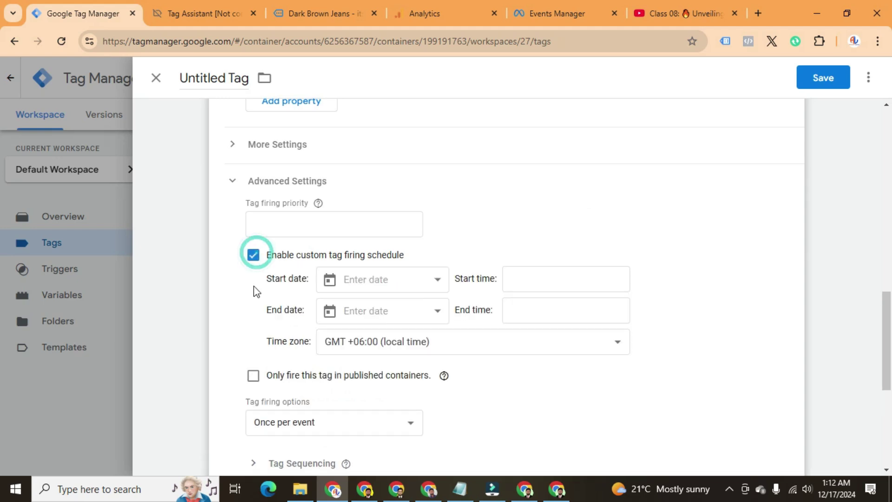
pyautogui.click(255, 256)
pyautogui.scroll(2, 263, 229)
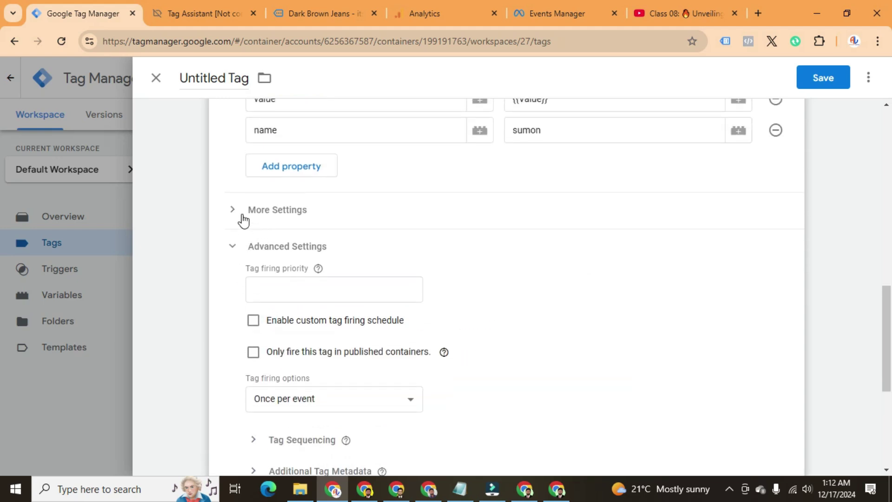
# Step: Disable automatic configuration and history event tracking for the Facebook Pixel tag
pyautogui.click(241, 216)
pyautogui.click(238, 216)
pyautogui.click(237, 217)
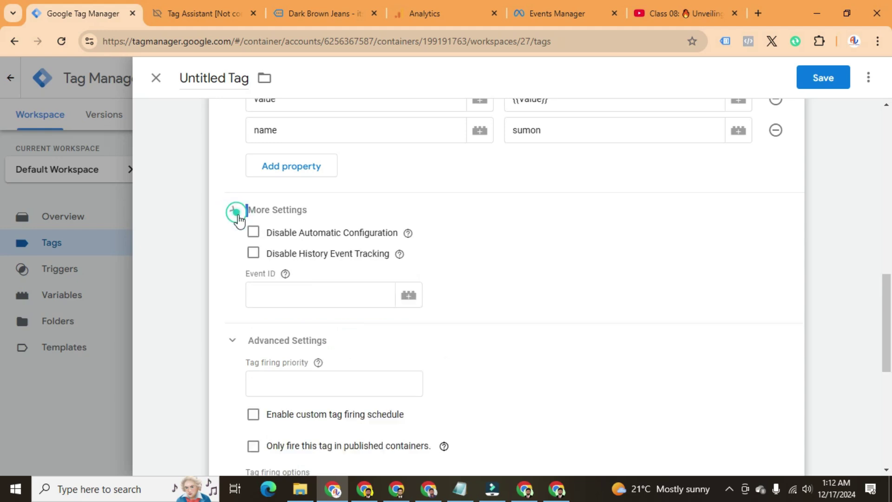
pyautogui.click(262, 288)
pyautogui.click(254, 234)
pyautogui.click(254, 252)
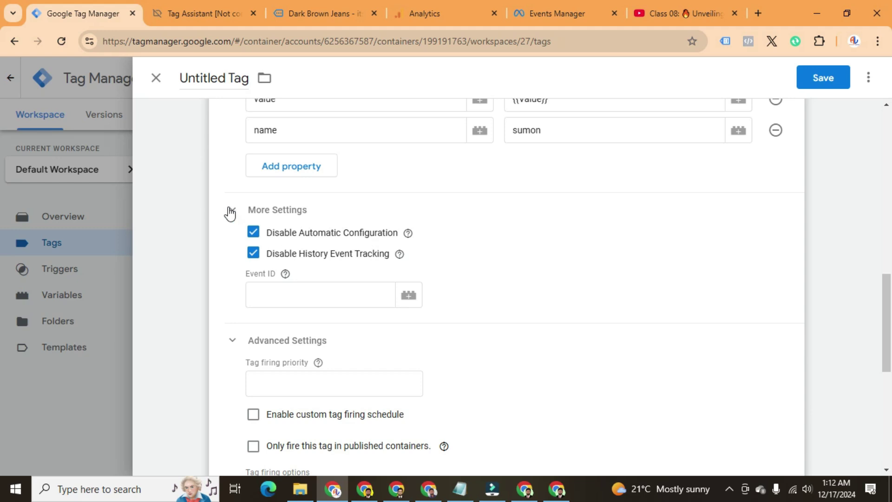
pyautogui.click(231, 210)
# Step: Create a new trigger of type Custom Event for the Facebook Pixel tag
pyautogui.scroll(-5, 432, 277)
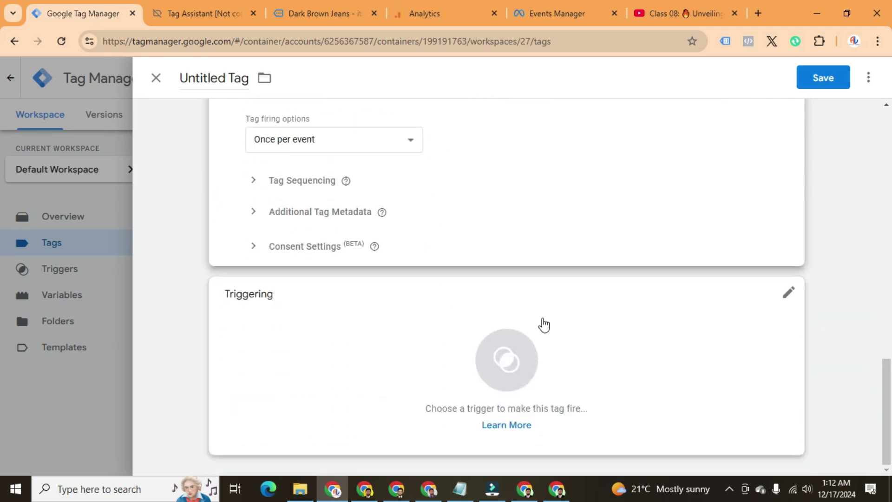
pyautogui.click(573, 318)
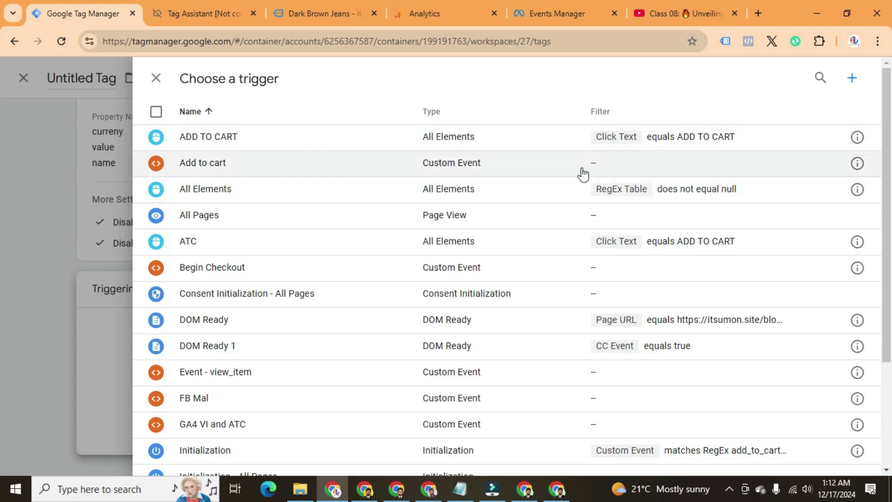
pyautogui.click(851, 80)
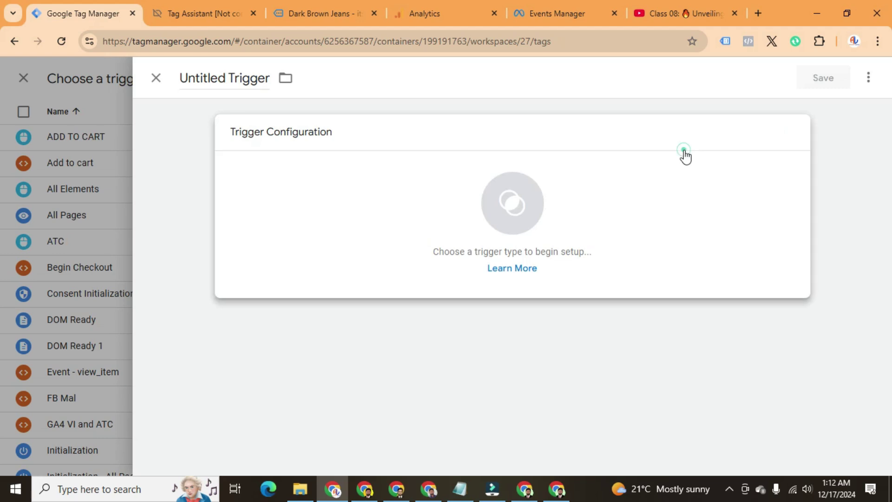
pyautogui.click(684, 153)
pyautogui.scroll(-4, 730, 202)
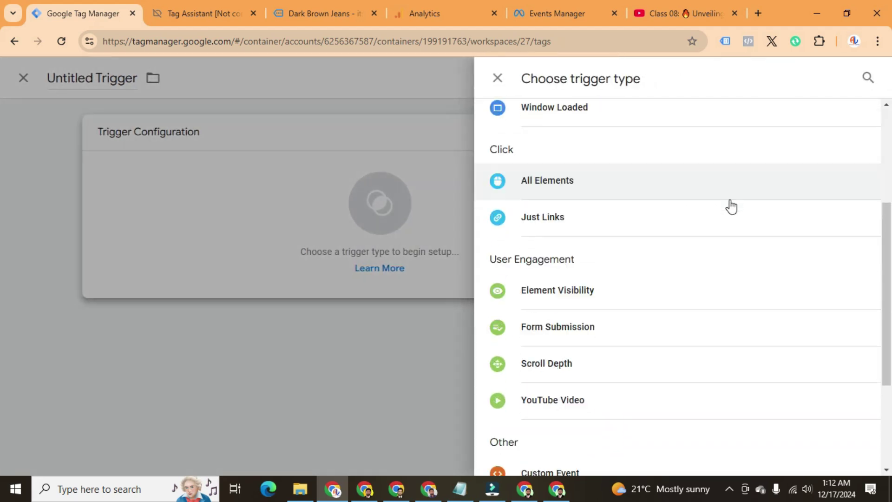
pyautogui.scroll(-4, 589, 299)
pyautogui.click(584, 306)
# Step: Set the trigger's event name to view_item|add_to_cart and enable regex matching
pyautogui.click(322, 271)
pyautogui.write('vie')
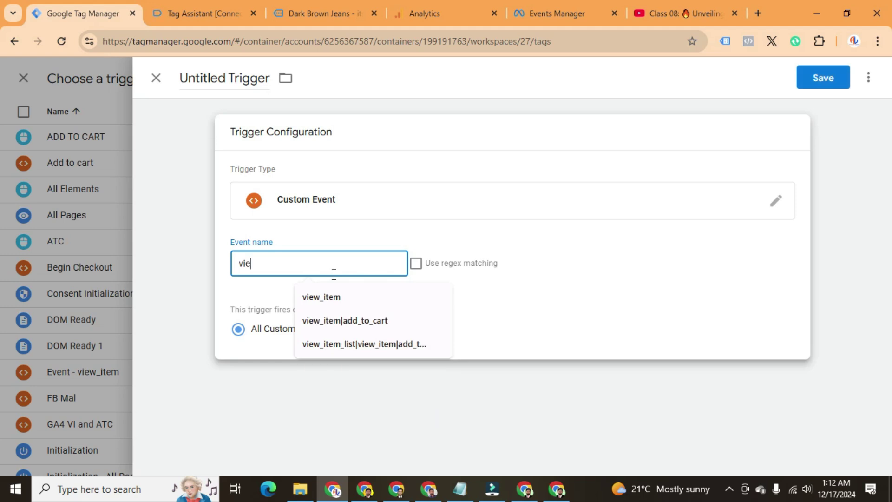
pyautogui.write('w_item|add_to_cart')
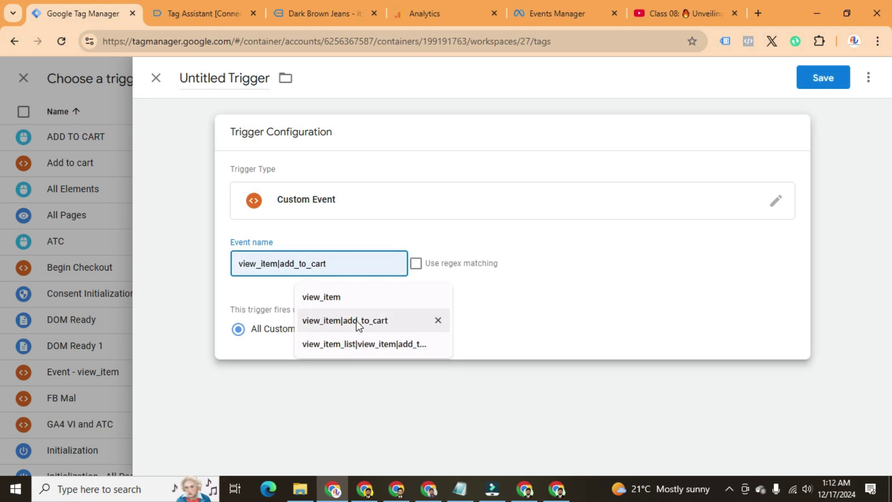
pyautogui.click(355, 320)
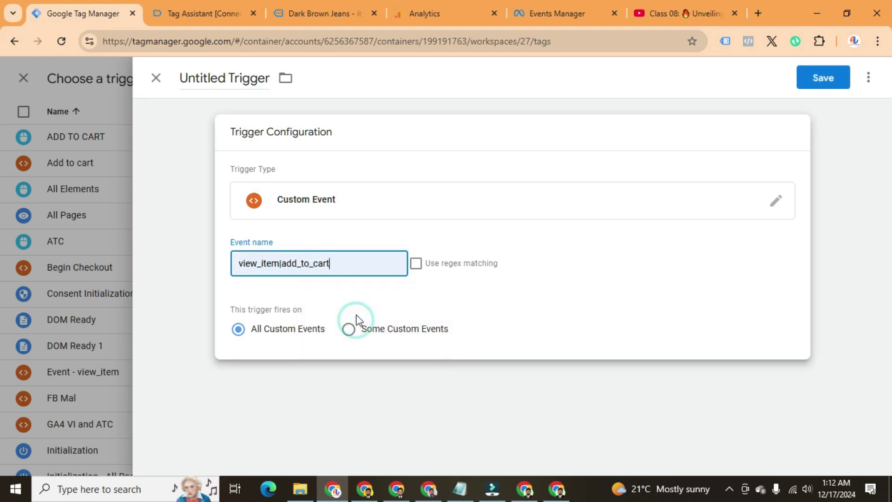
pyautogui.click(416, 265)
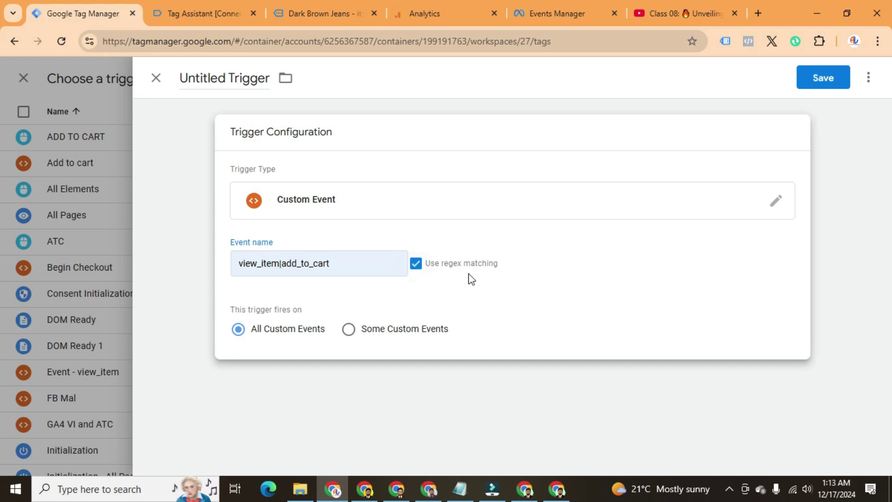
# Step: Name the trigger A LT for FB and save it
pyautogui.tripleClick(248, 82)
pyautogui.write('A LT for FB')
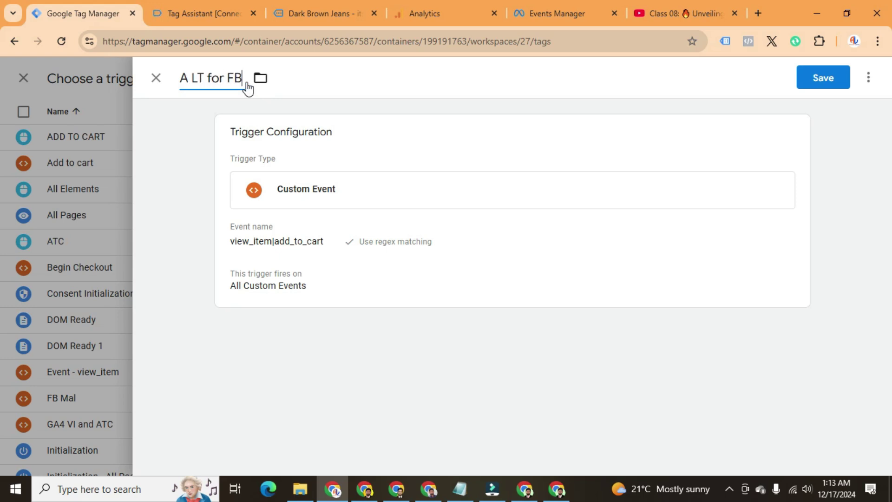
pyautogui.click(821, 76)
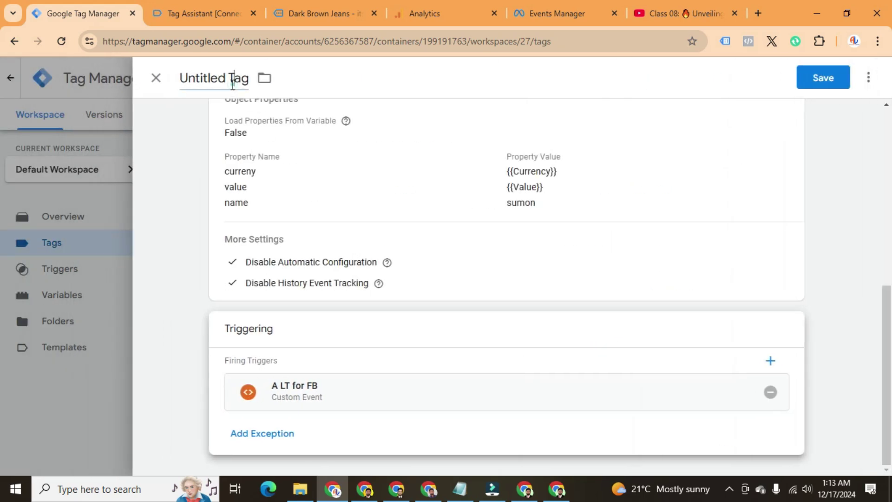
# Step: Name the Facebook Pixel tag A LT for FB Tag and save it
pyautogui.doubleClick(231, 81)
pyautogui.tripleClick(214, 80)
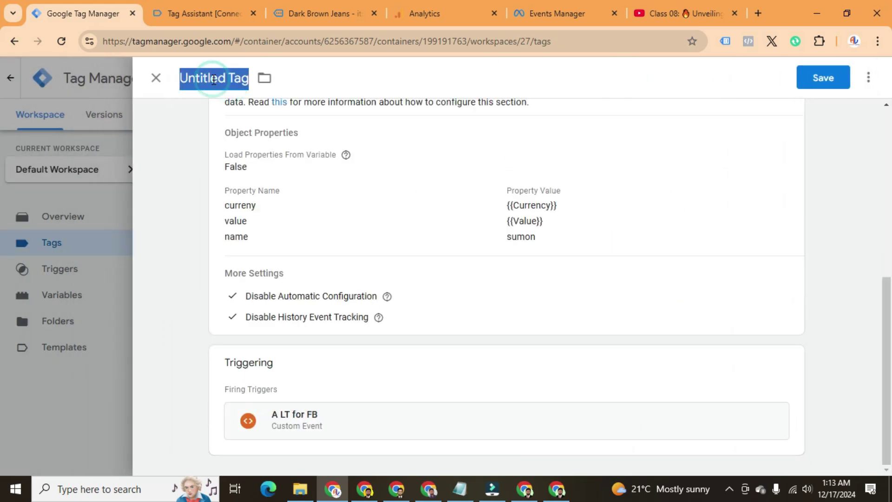
pyautogui.write('A LT for')
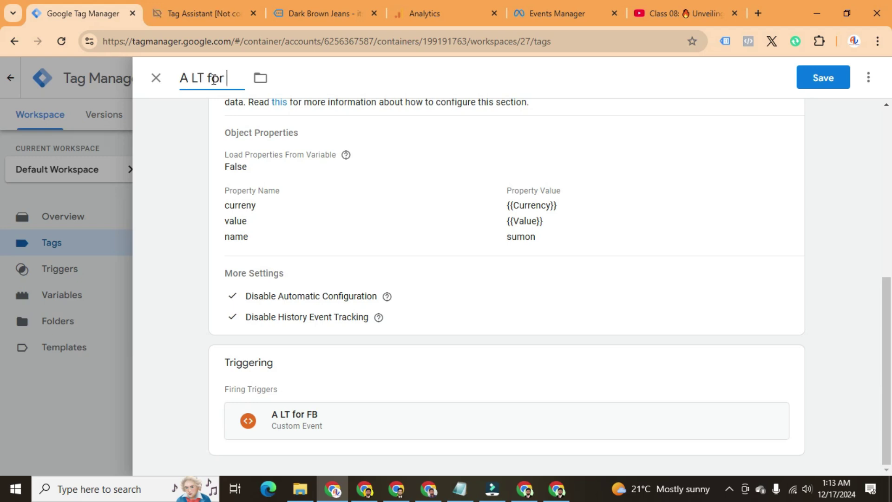
pyautogui.write(' FB Tag')
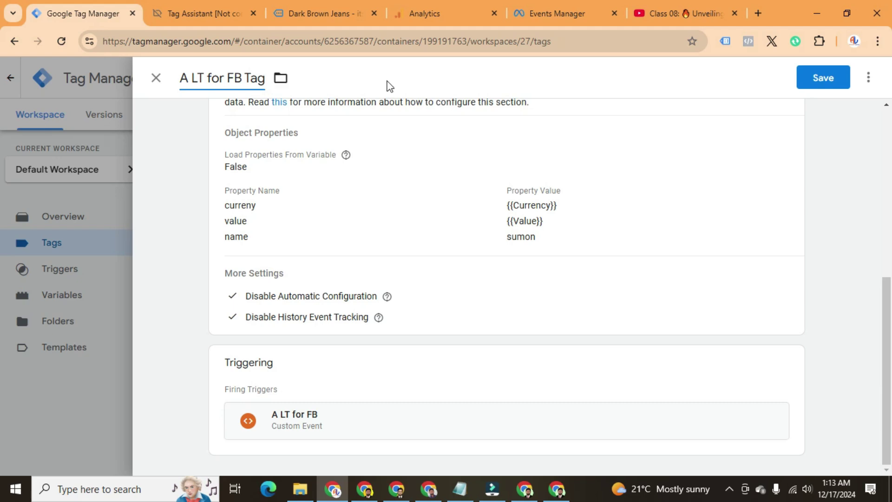
pyautogui.click(823, 77)
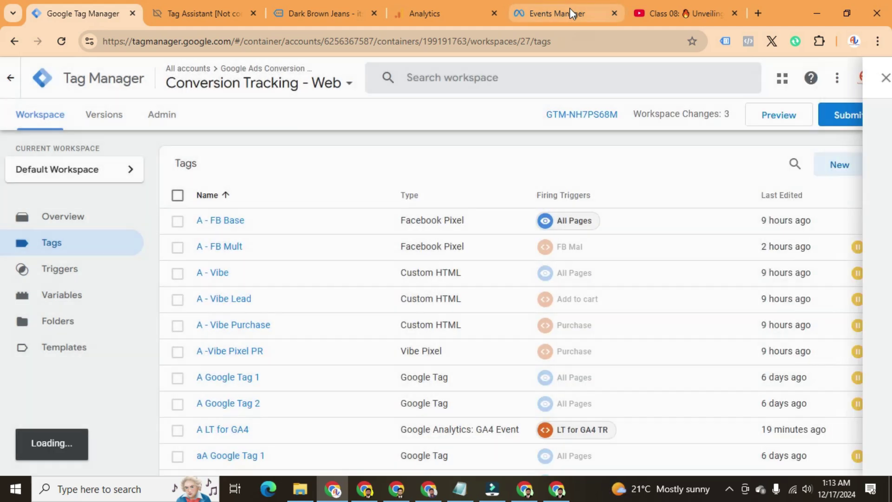
# Step: Switch to Facebook Events Manager and clear the recorded test event activity
pyautogui.click(572, 14)
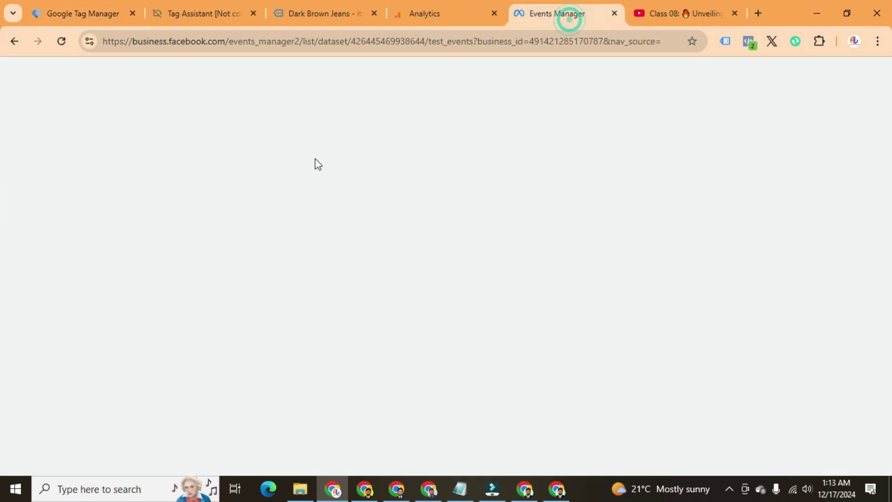
pyautogui.scroll(-5, 222, 255)
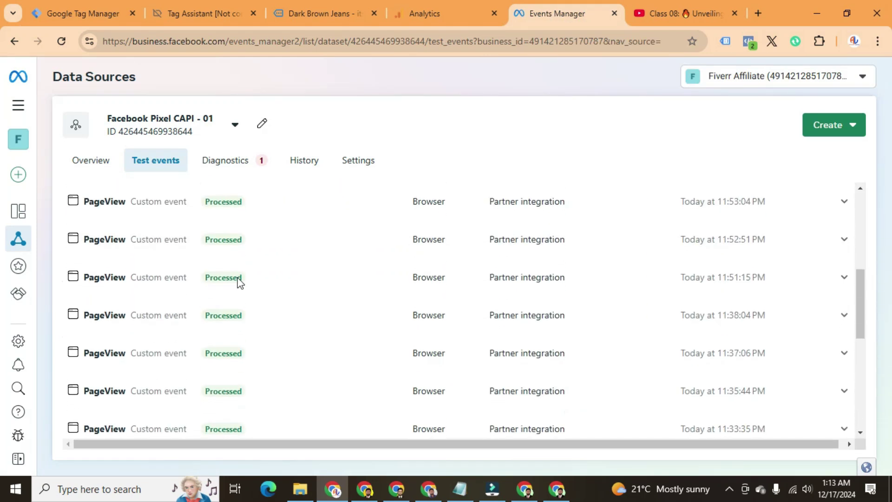
pyautogui.scroll(6, 790, 312)
pyautogui.scroll(-2, 814, 320)
pyautogui.click(806, 276)
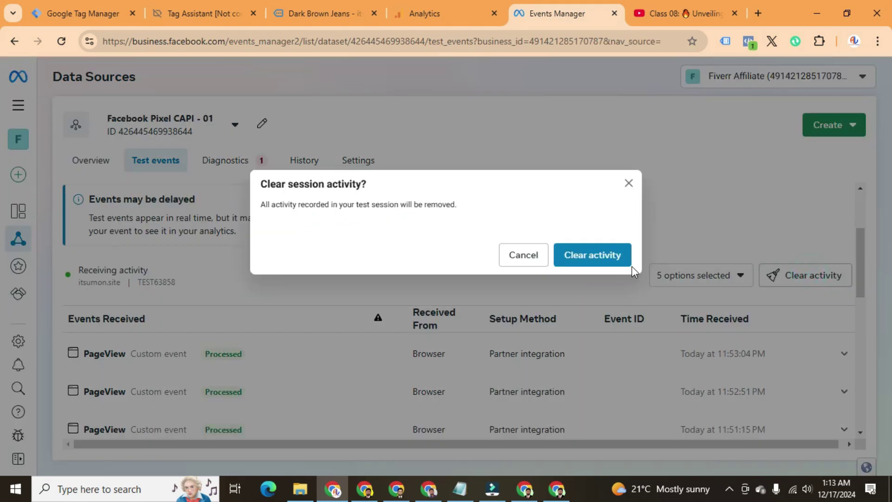
pyautogui.click(622, 258)
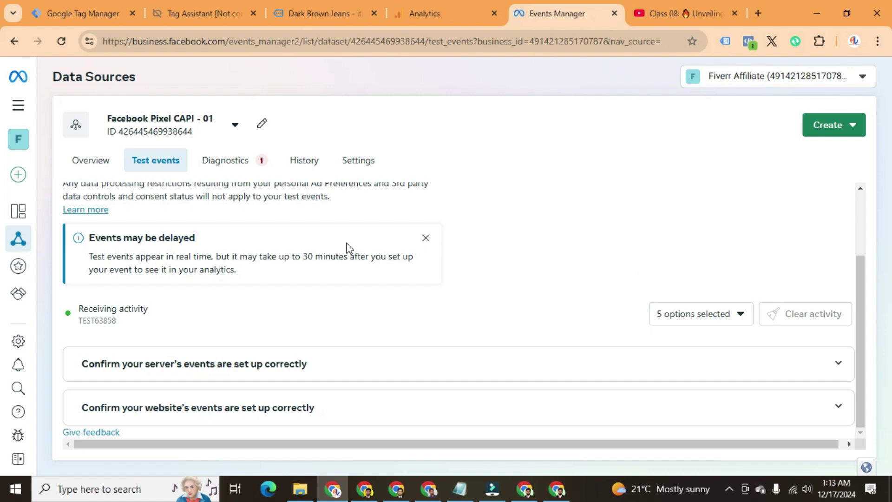
# Step: Switch to Google Tag Manager, preview the container in Tag Assistant, and examine the tags for the view_item_list event
pyautogui.click(83, 13)
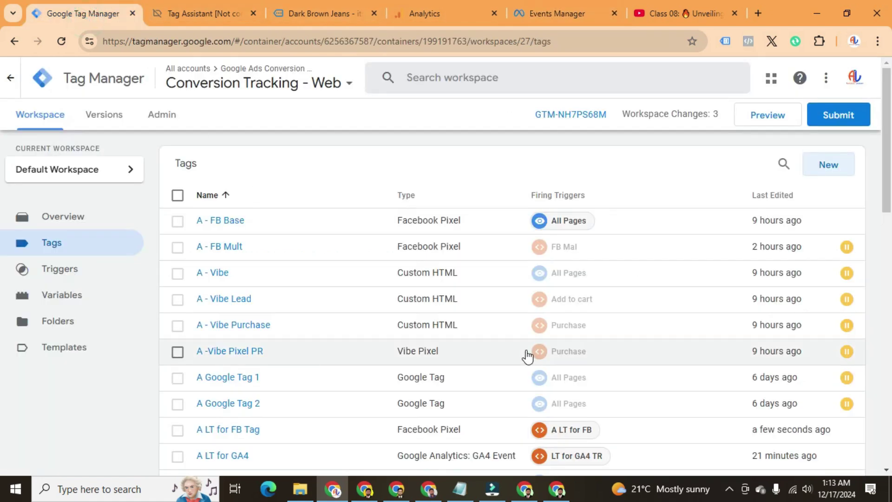
pyautogui.click(773, 122)
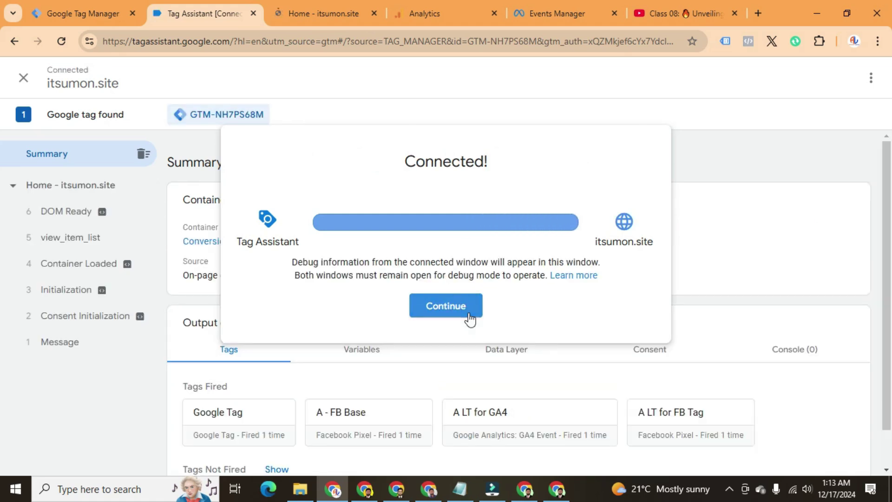
pyautogui.click(462, 307)
pyautogui.scroll(-1, 362, 314)
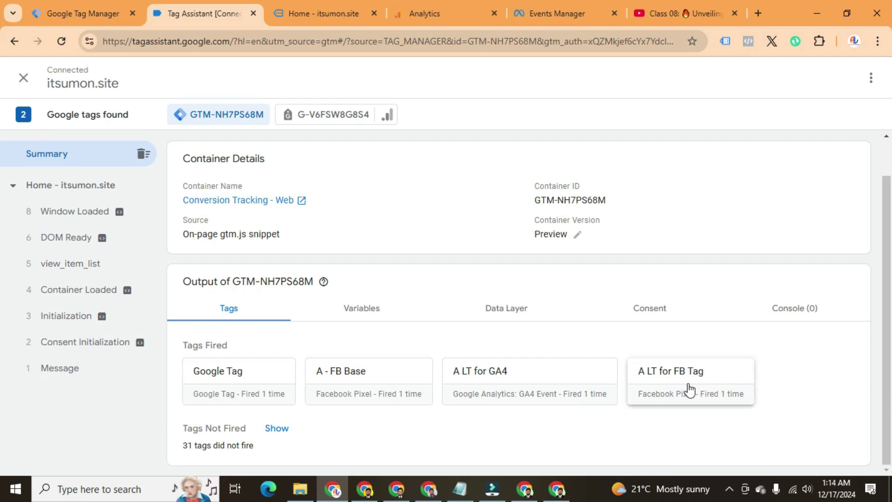
pyautogui.click(72, 273)
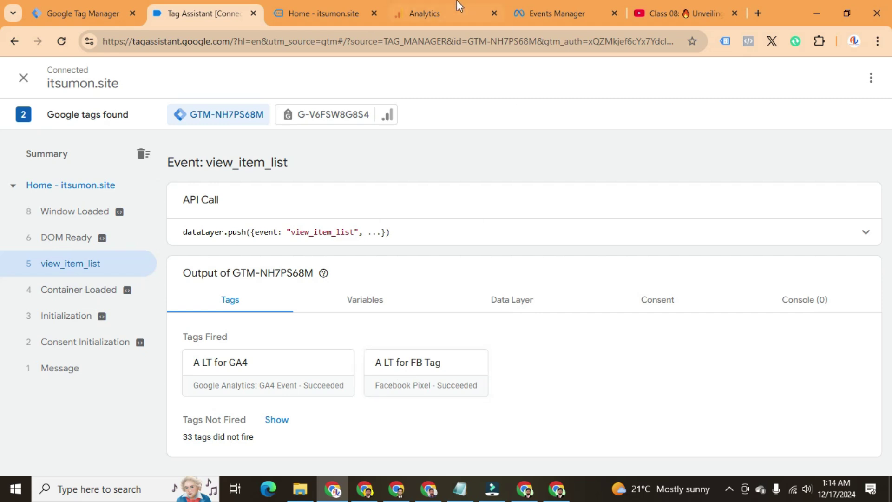
# Step: Check Facebook Events Manager for test events from the previewed home page
pyautogui.click(539, 6)
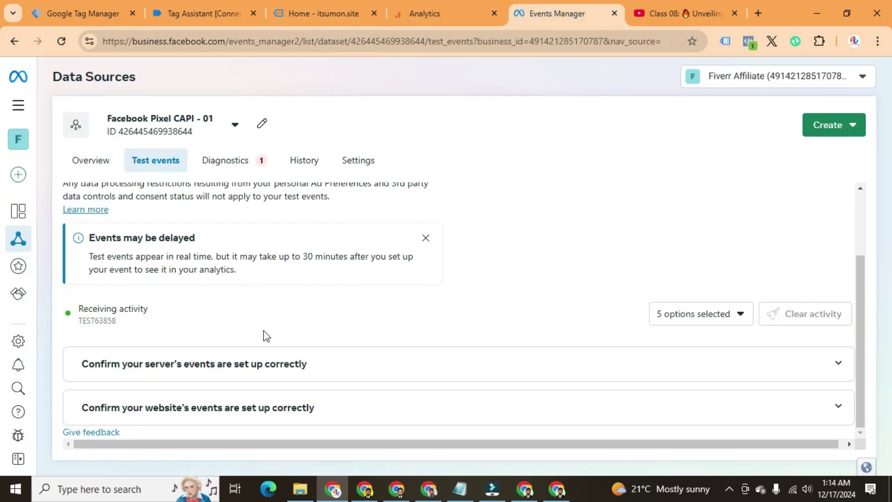
pyautogui.click(218, 6)
pyautogui.click(306, 5)
pyautogui.click(219, 5)
pyautogui.click(298, 6)
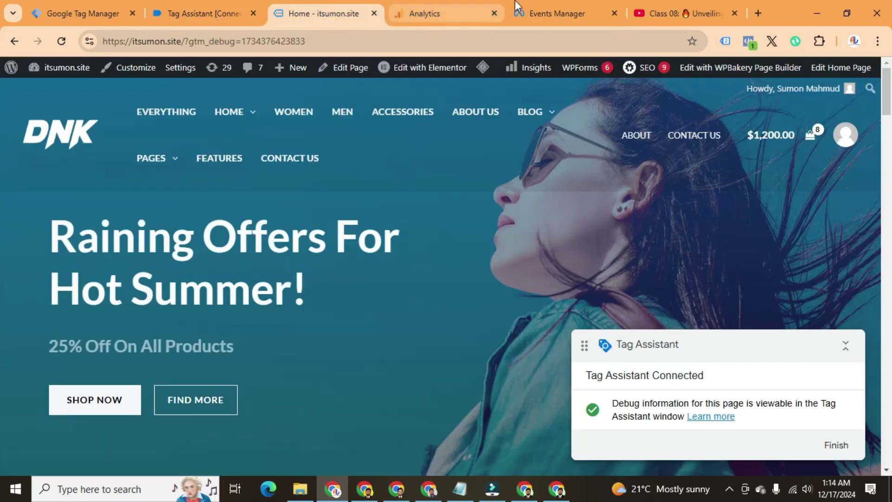
pyautogui.click(534, 5)
pyautogui.click(214, 5)
pyautogui.click(301, 5)
pyautogui.click(219, 6)
# Step: Open the Dark Brown Jeans product from the store's Featured Products and add it to the cart
pyautogui.click(325, 6)
pyautogui.scroll(-15, 372, 204)
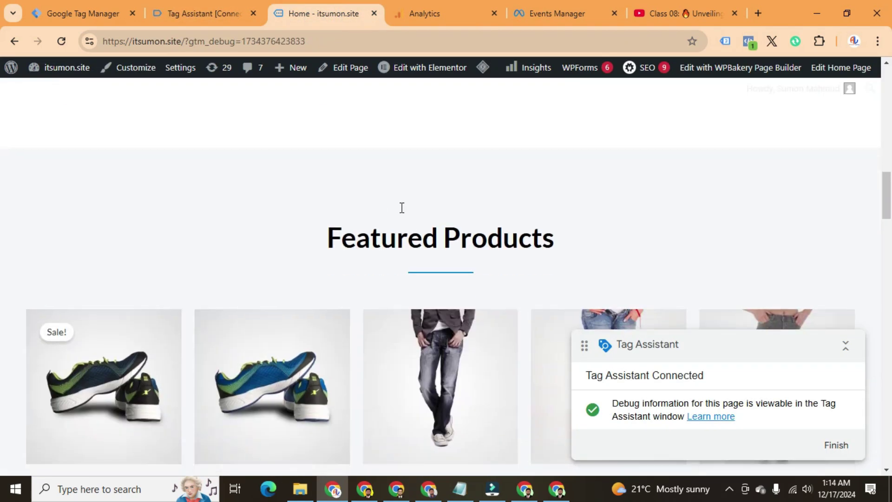
pyautogui.scroll(-8, 417, 223)
pyautogui.click(409, 169)
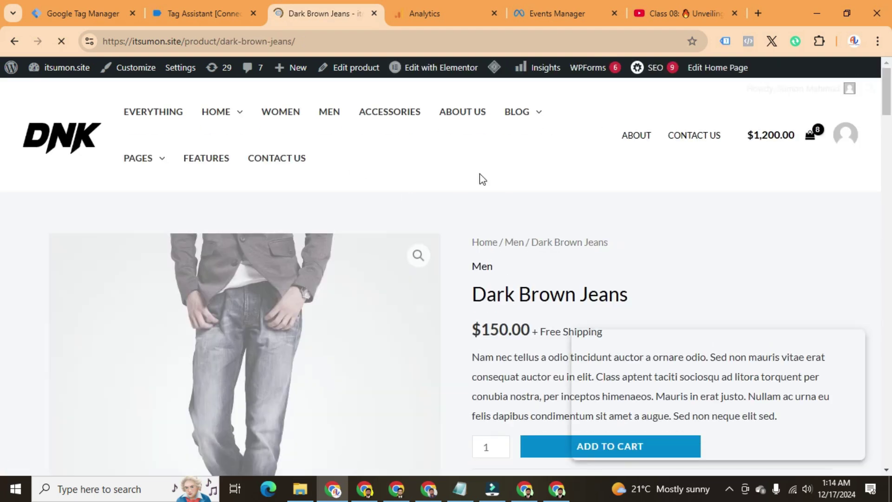
pyautogui.scroll(-3, 487, 269)
pyautogui.scroll(-2, 494, 271)
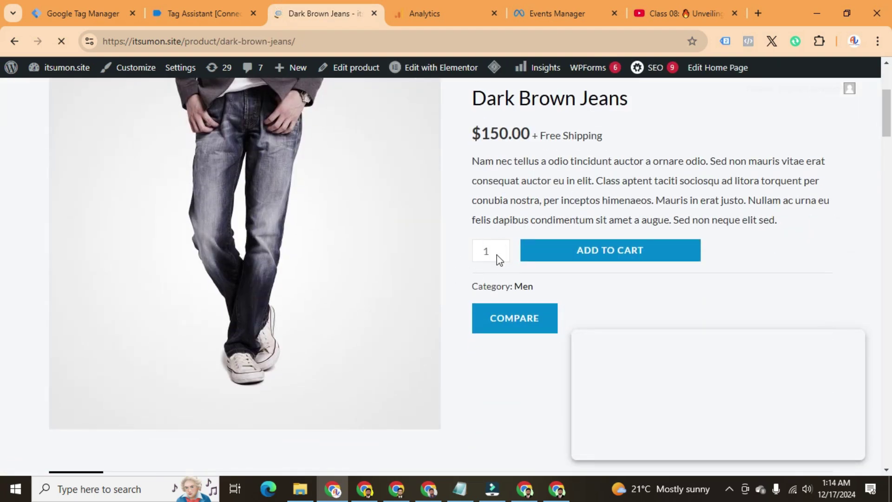
pyautogui.click(616, 253)
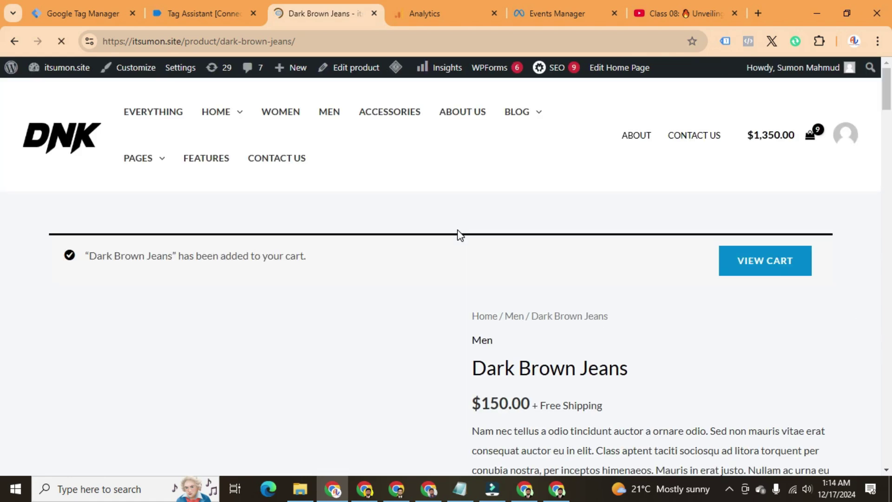
# Step: Switch to Facebook Events Manager and reload the Test events page
pyautogui.click(556, 14)
pyautogui.scroll(2, 280, 343)
pyautogui.scroll(-2, 295, 332)
pyautogui.press('F5')
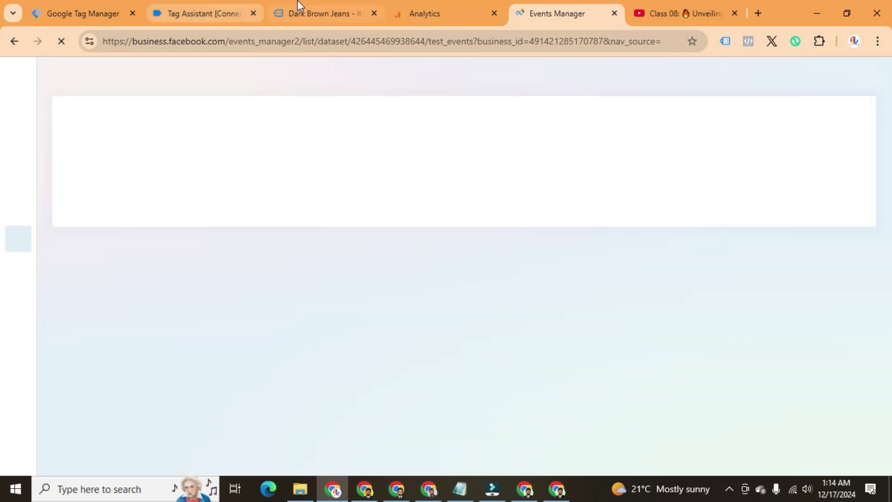
# Step: Examine in Tag Assistant which tags fired for the product page's view_item and add_to_cart events
pyautogui.click(297, 5)
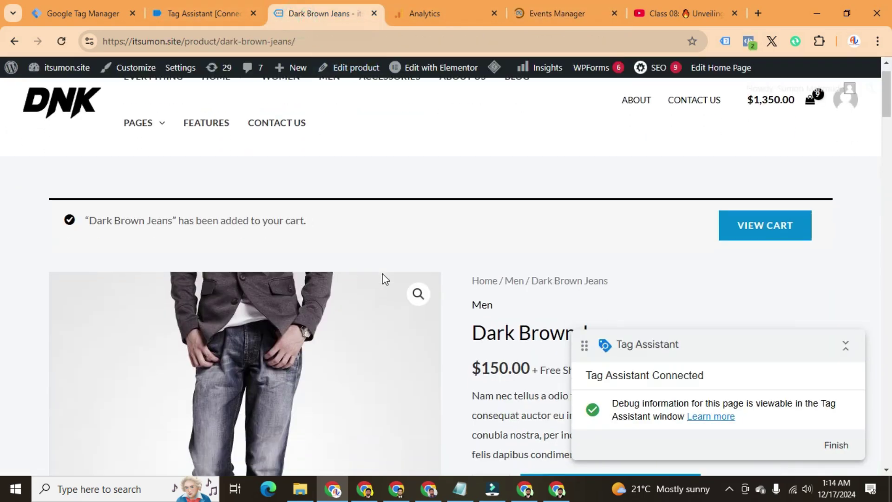
pyautogui.scroll(-5, 383, 274)
pyautogui.click(186, 13)
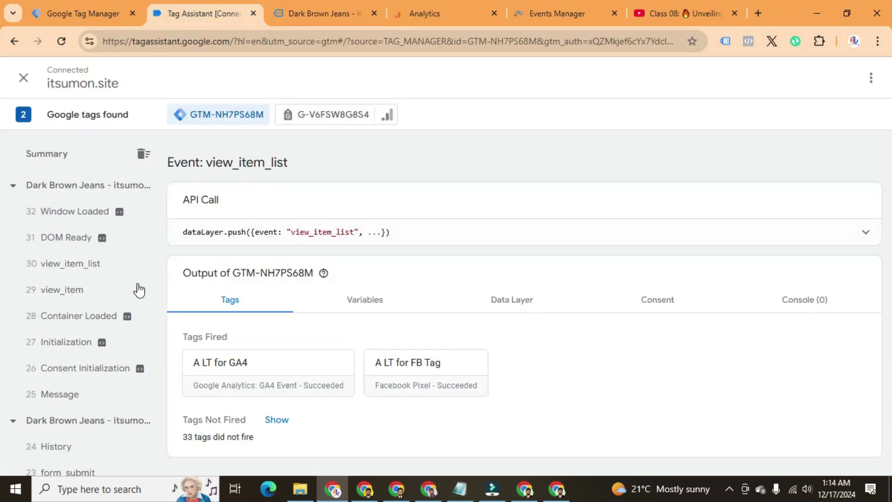
pyautogui.scroll(-2, 79, 290)
pyautogui.scroll(1, 80, 231)
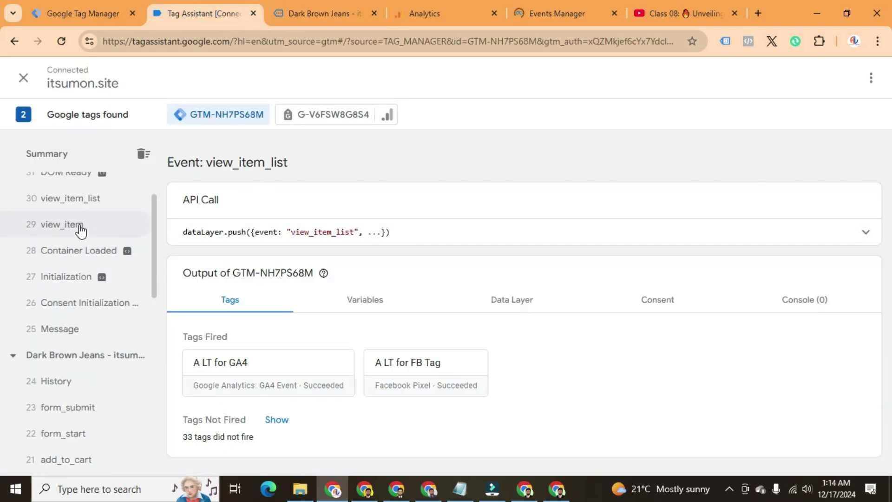
pyautogui.click(81, 228)
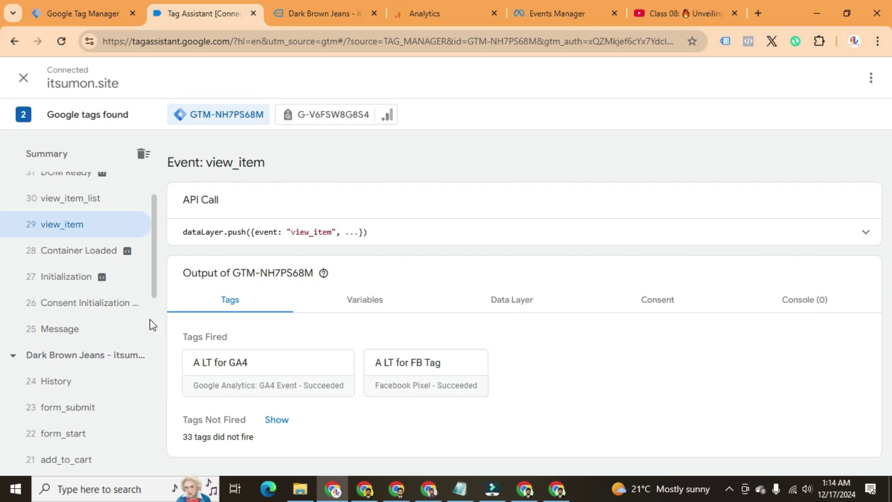
pyautogui.scroll(-6, 149, 324)
pyautogui.click(82, 270)
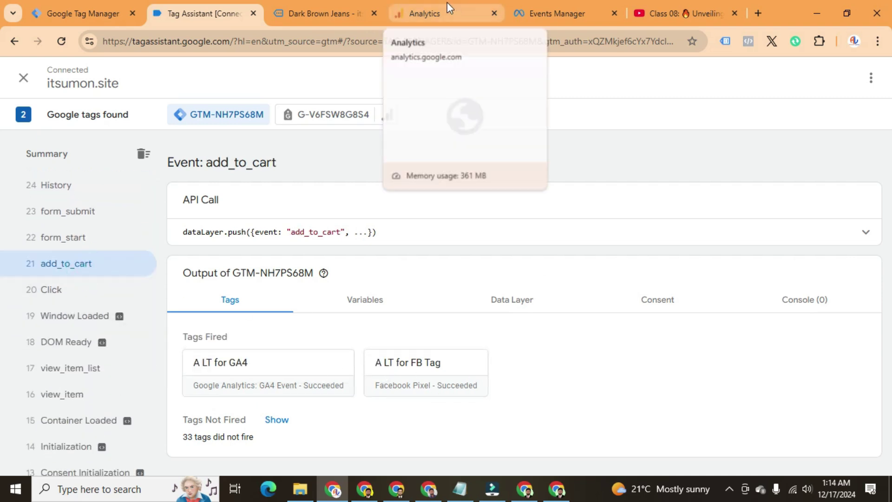
# Step: Return to Events Manager's test events and dismiss the "Events may be delayed" notice
pyautogui.click(558, 3)
pyautogui.scroll(-2, 337, 279)
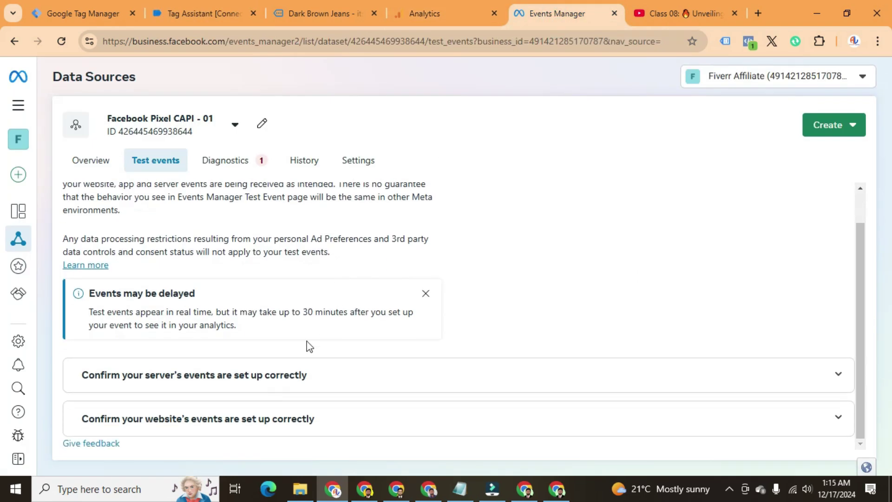
pyautogui.scroll(1, 308, 353)
pyautogui.scroll(-1, 308, 352)
pyautogui.scroll(1, 239, 353)
pyautogui.scroll(-1, 240, 352)
pyautogui.click(424, 294)
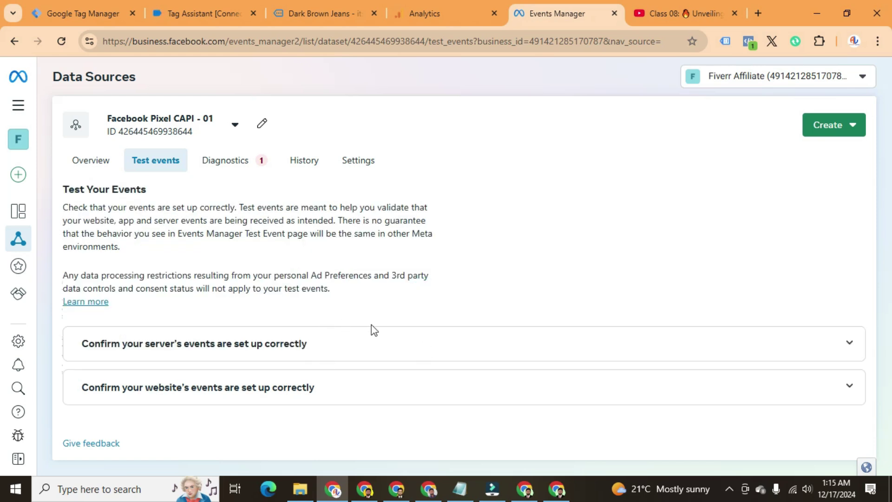
# Step: Reload the Dark Brown Jeans product page and add the jeans to the cart again
pyautogui.click(424, 17)
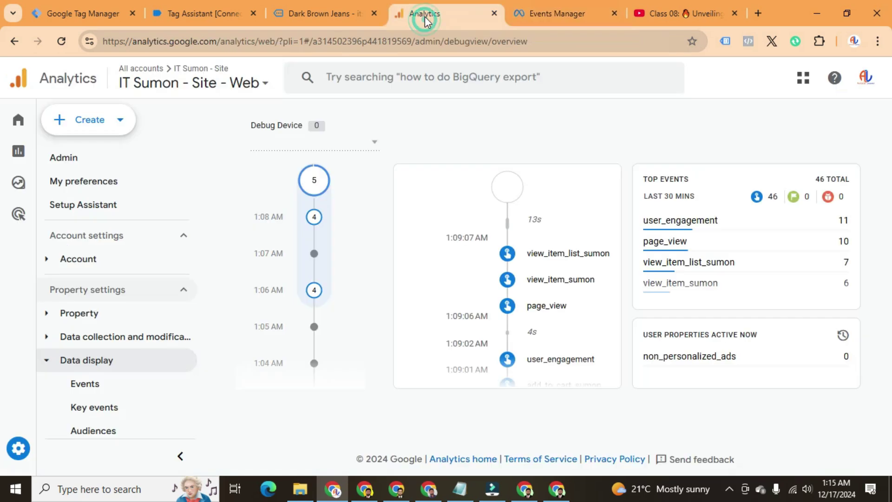
pyautogui.click(314, 5)
pyautogui.click(217, 4)
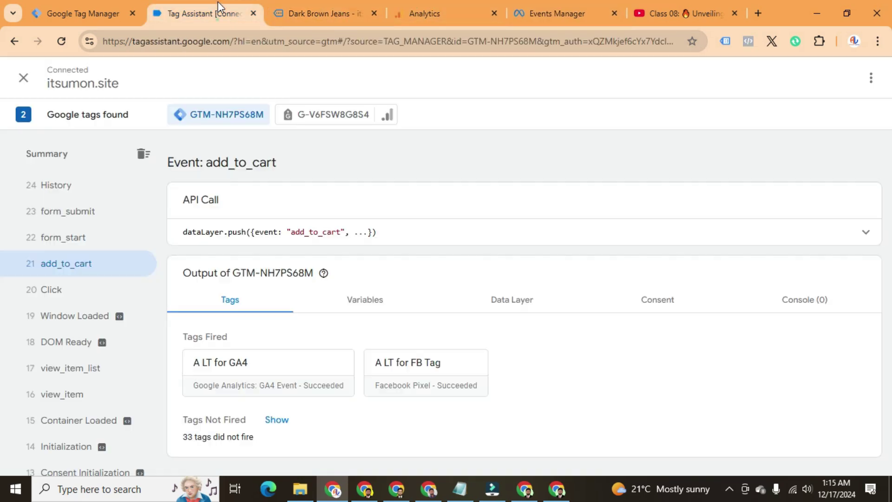
pyautogui.click(306, 13)
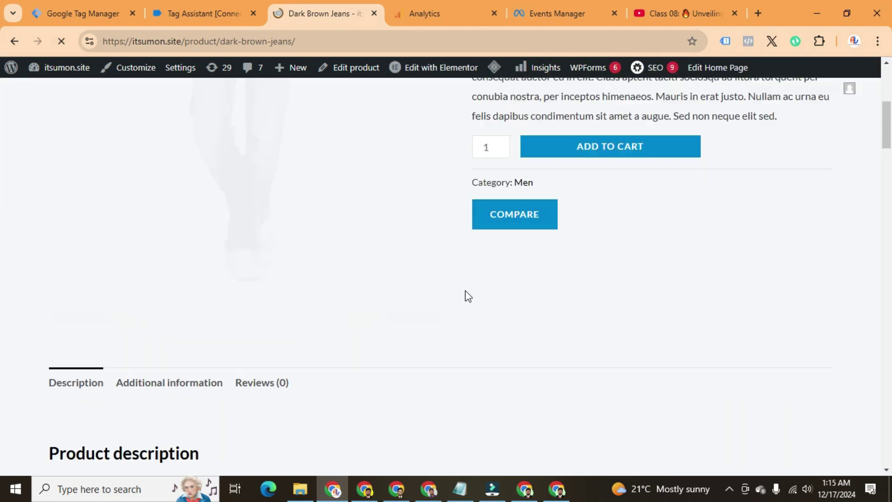
pyautogui.scroll(-4, 566, 328)
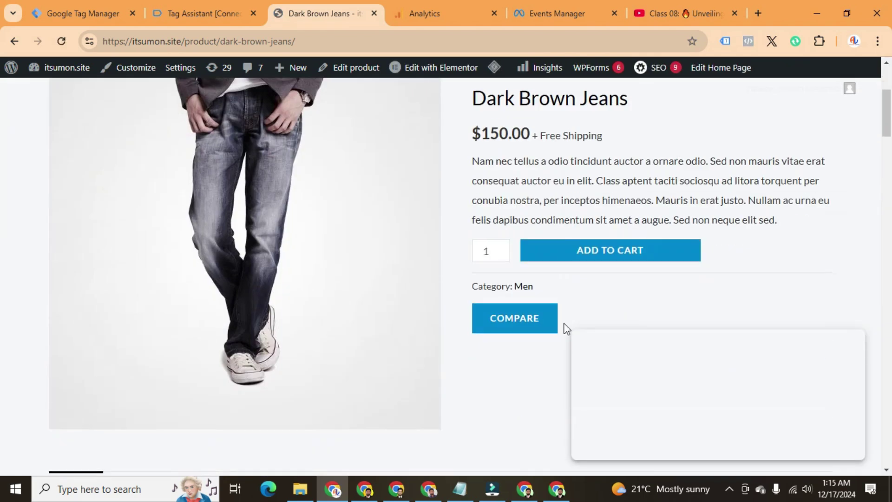
pyautogui.click(628, 253)
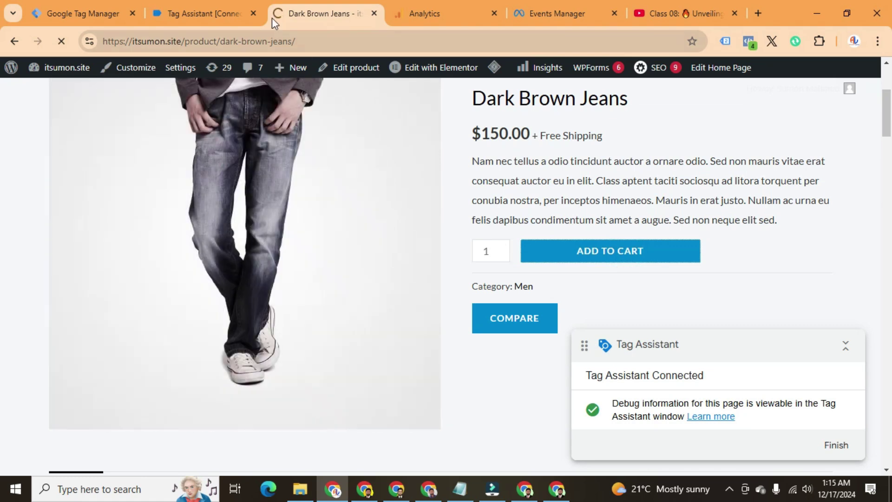
pyautogui.click(235, 2)
pyautogui.click(311, 19)
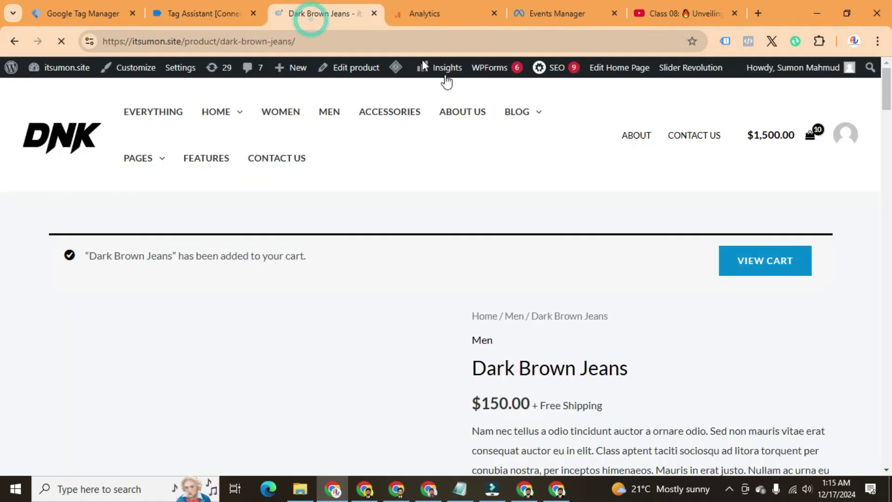
# Step: Examine the received test events in Events Manager and the parameters of both View content events
pyautogui.click(549, 10)
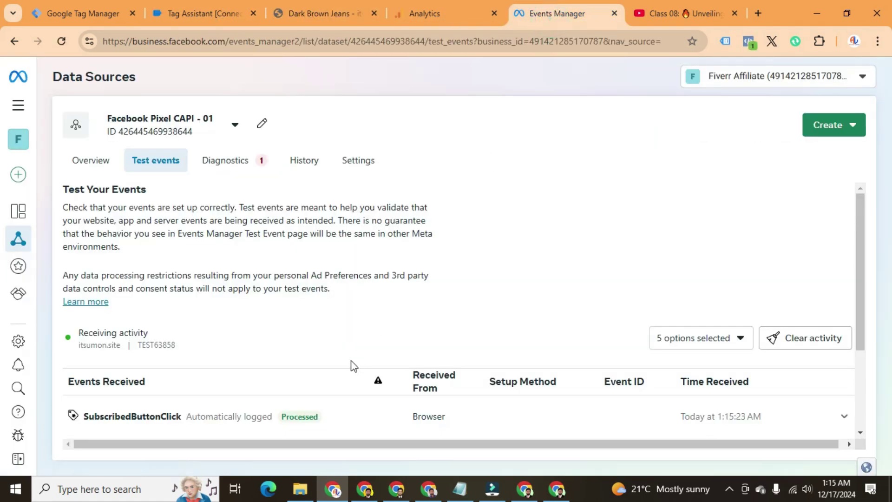
pyautogui.scroll(-3, 354, 365)
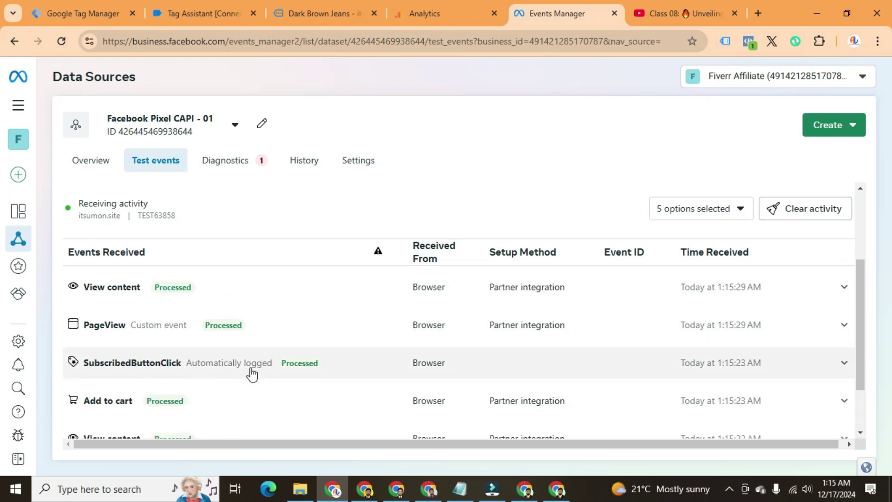
pyautogui.scroll(-2, 250, 372)
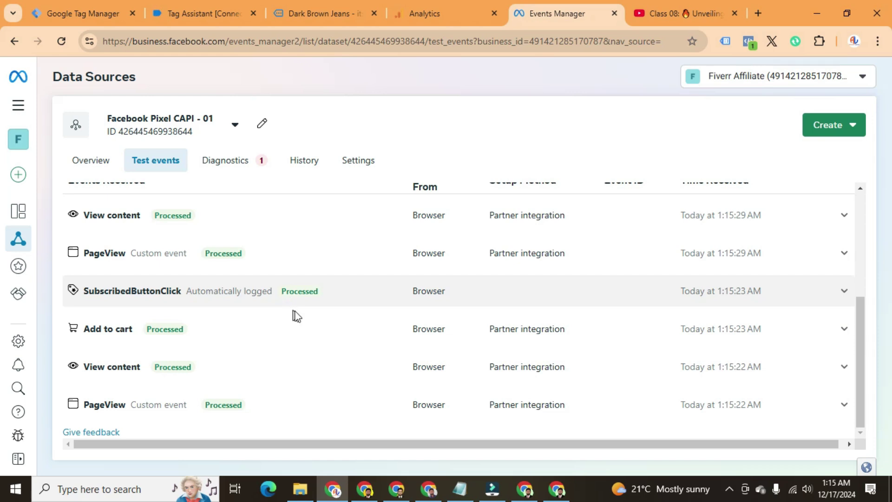
pyautogui.click(119, 370)
pyautogui.scroll(-3, 158, 325)
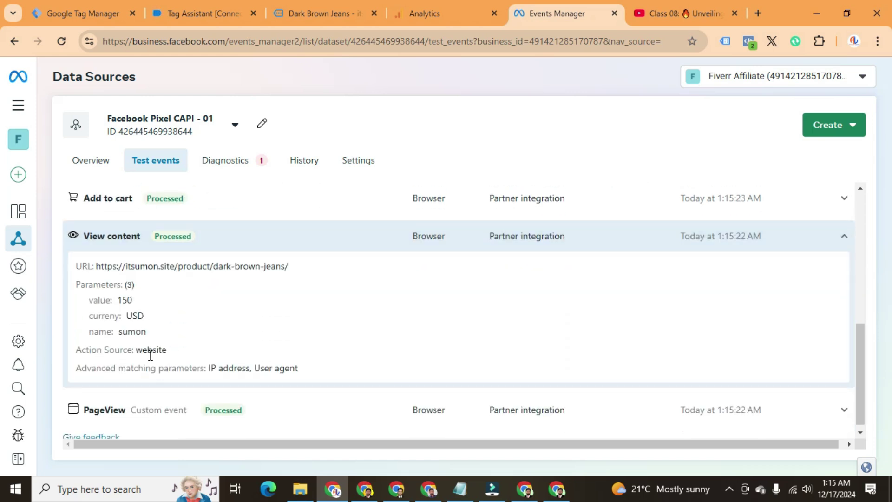
pyautogui.moveTo(118, 331); pyautogui.dragTo(157, 308)
pyautogui.click(132, 332)
pyautogui.scroll(3, 176, 353)
pyautogui.click(136, 287)
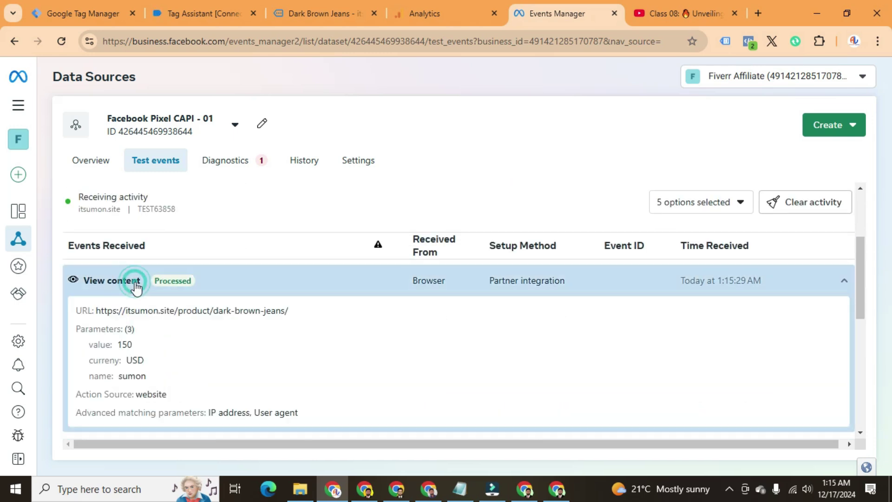
pyautogui.click(136, 287)
pyautogui.scroll(-2, 195, 325)
# Step: Expand the Add to cart event and examine its URL and parameters
pyautogui.click(123, 328)
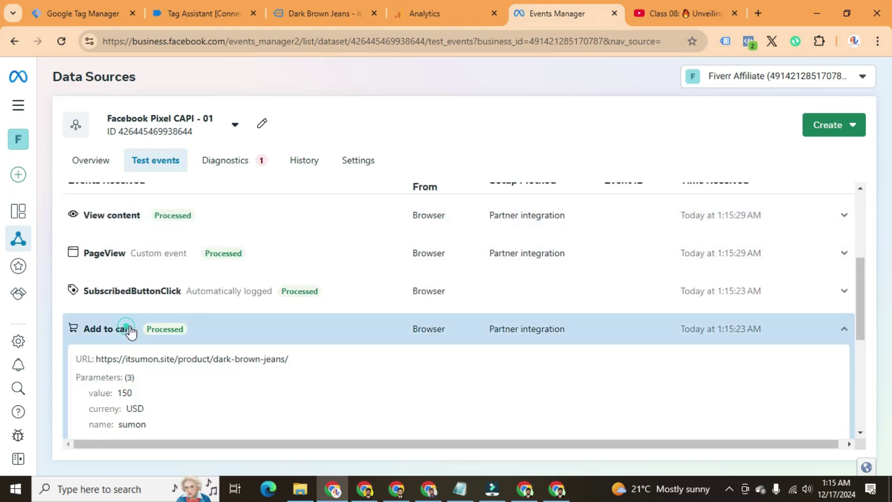
pyautogui.scroll(-1, 211, 344)
pyautogui.scroll(-2, 209, 343)
pyautogui.scroll(5, 208, 341)
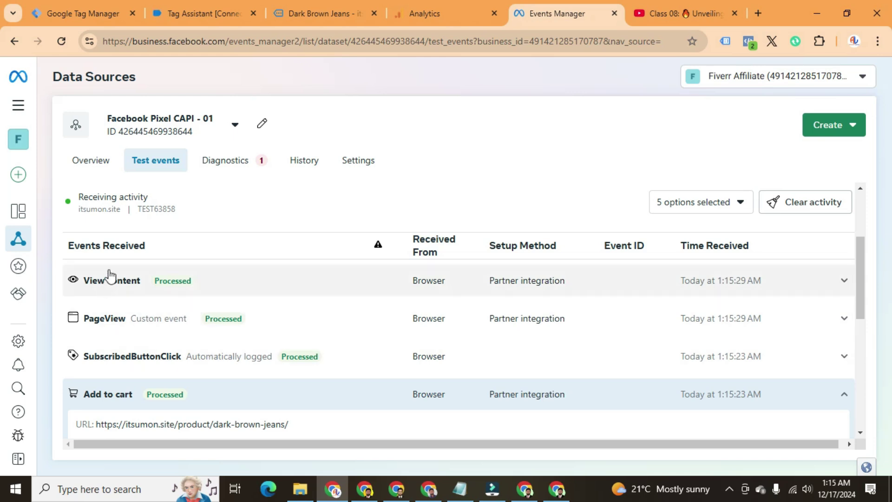
pyautogui.scroll(-4, 221, 352)
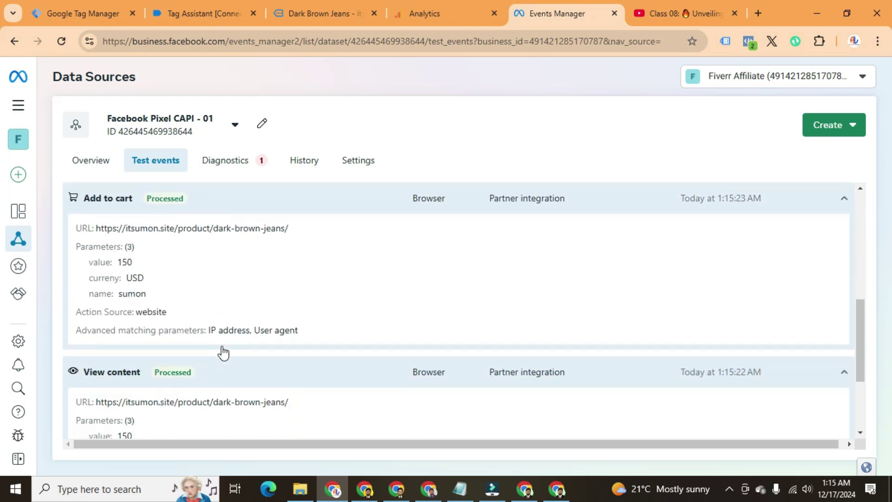
pyautogui.scroll(3, 221, 346)
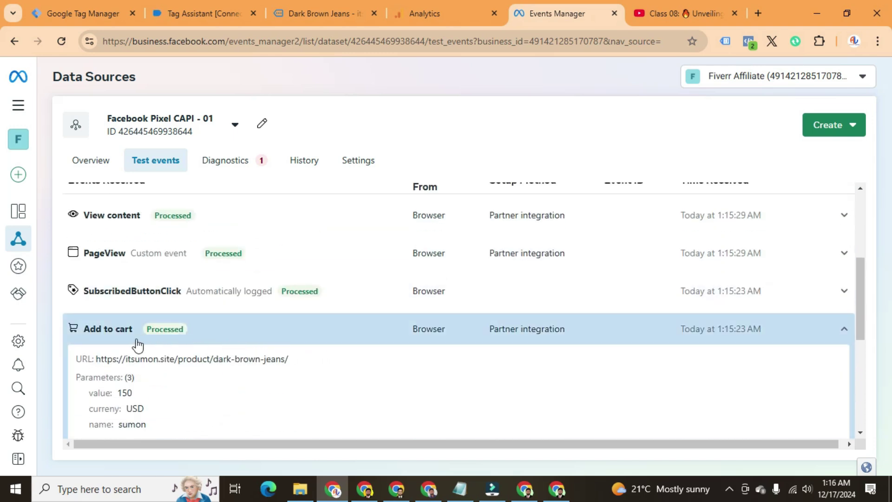
# Step: Collapse the Add to cart and View content event details and switch back to Google Tag Manager
pyautogui.click(110, 328)
pyautogui.click(114, 366)
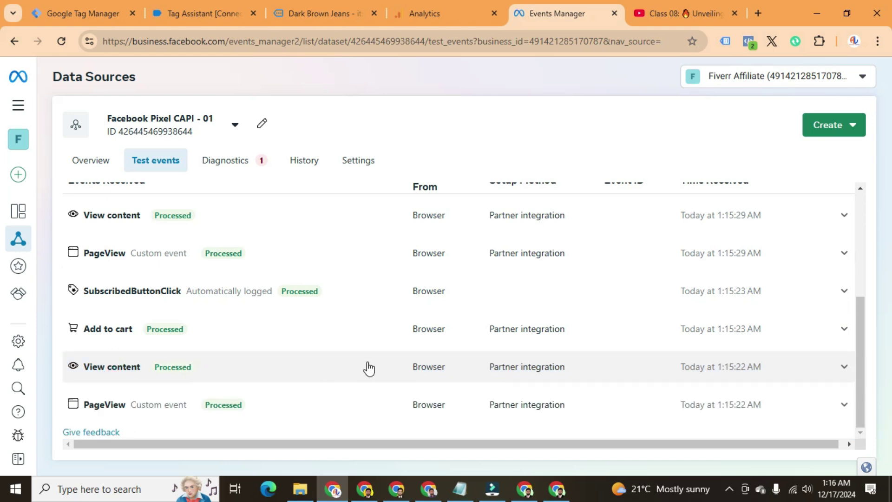
pyautogui.scroll(3, 229, 362)
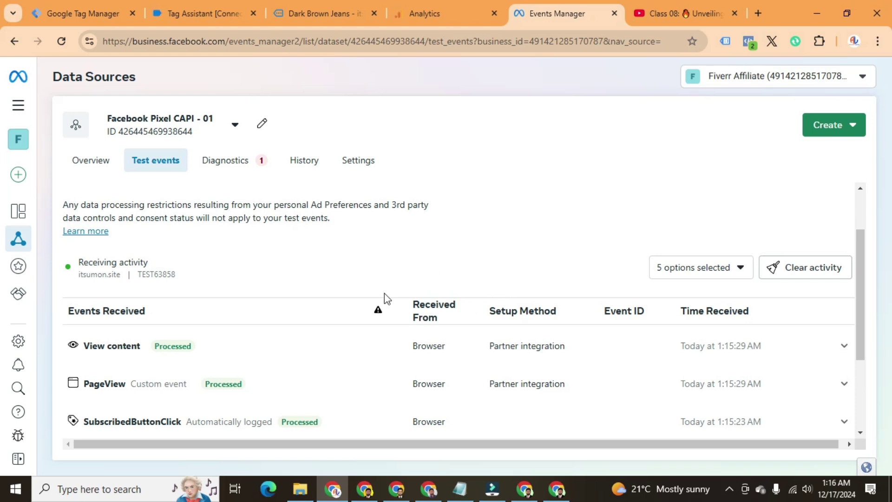
pyautogui.click(104, 16)
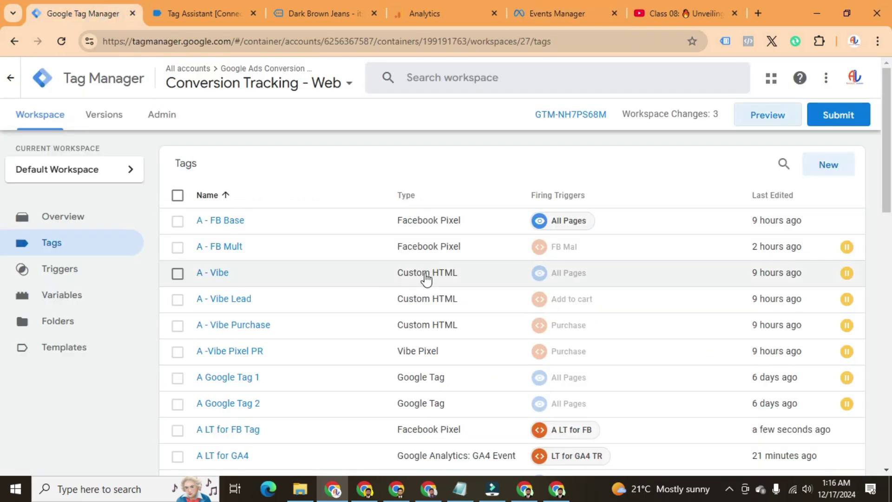